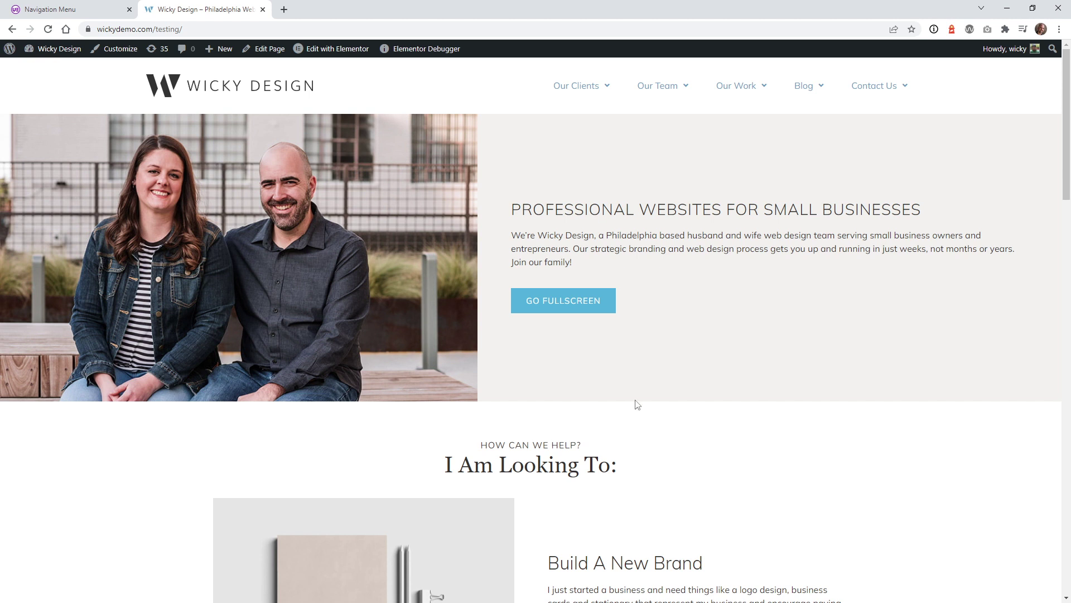
- Check the Ultimate Addons Navigation Menu page, and preview the live site's mega menus, browsing the image gallery under Our Work
click(59, 8)
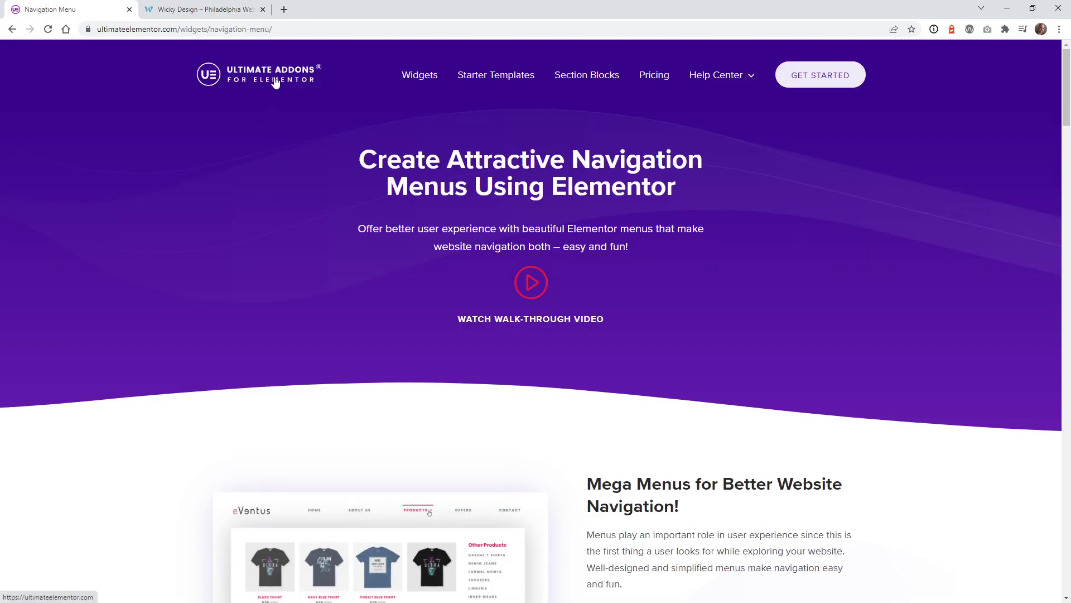
key(ctrl+Tab)
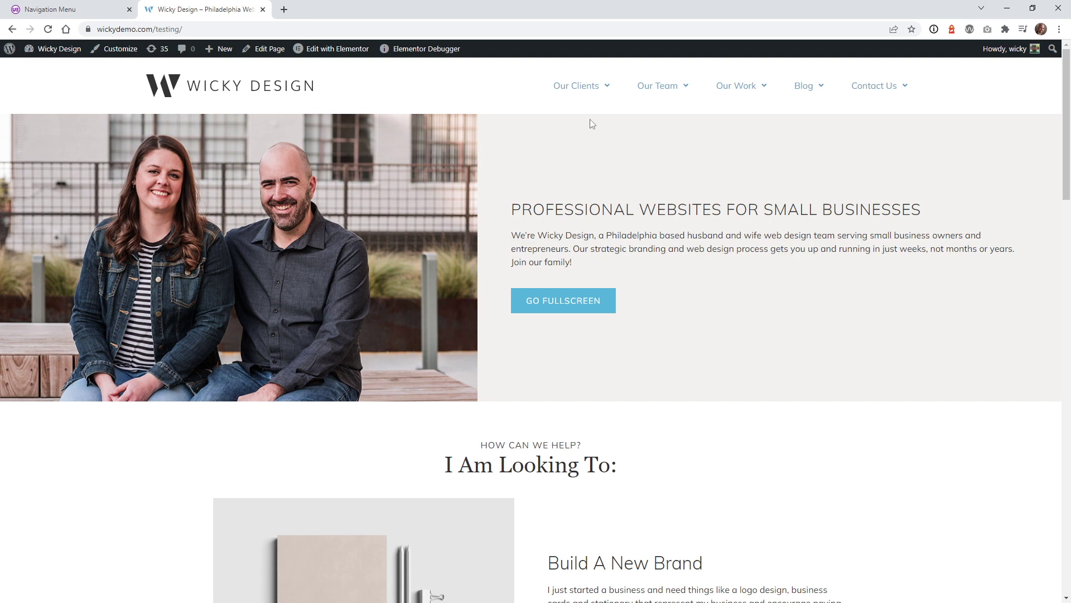
mouse_move(581, 90)
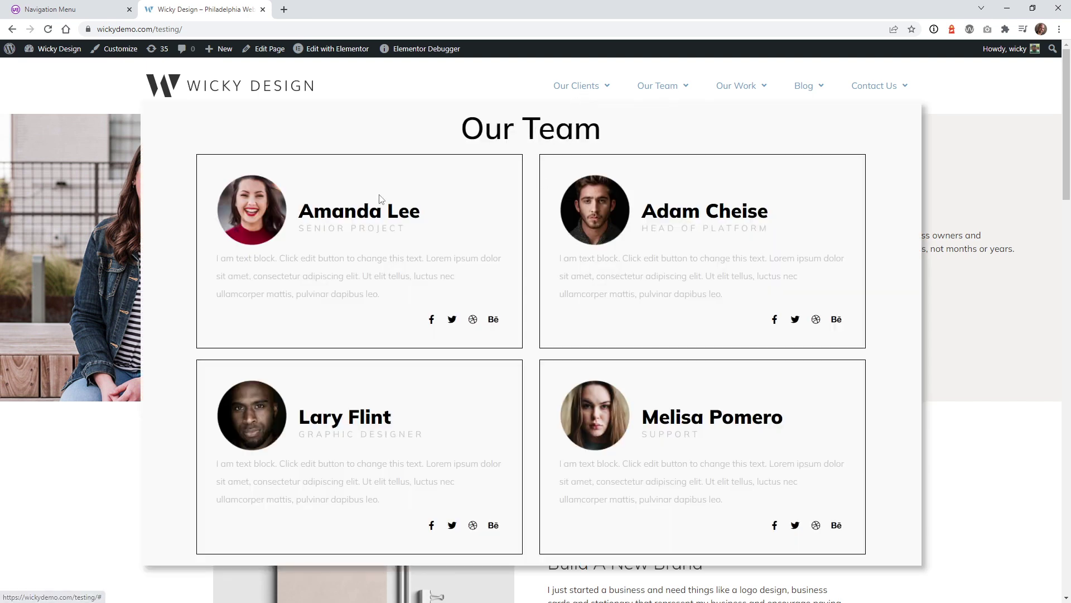
mouse_move(732, 94)
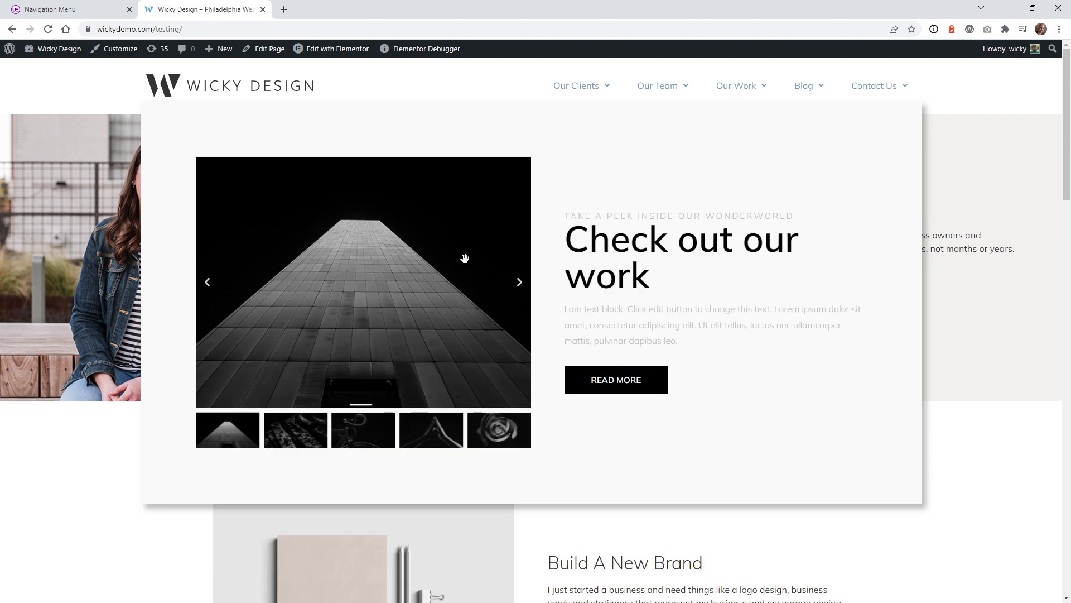
drag(463, 258, 279, 306)
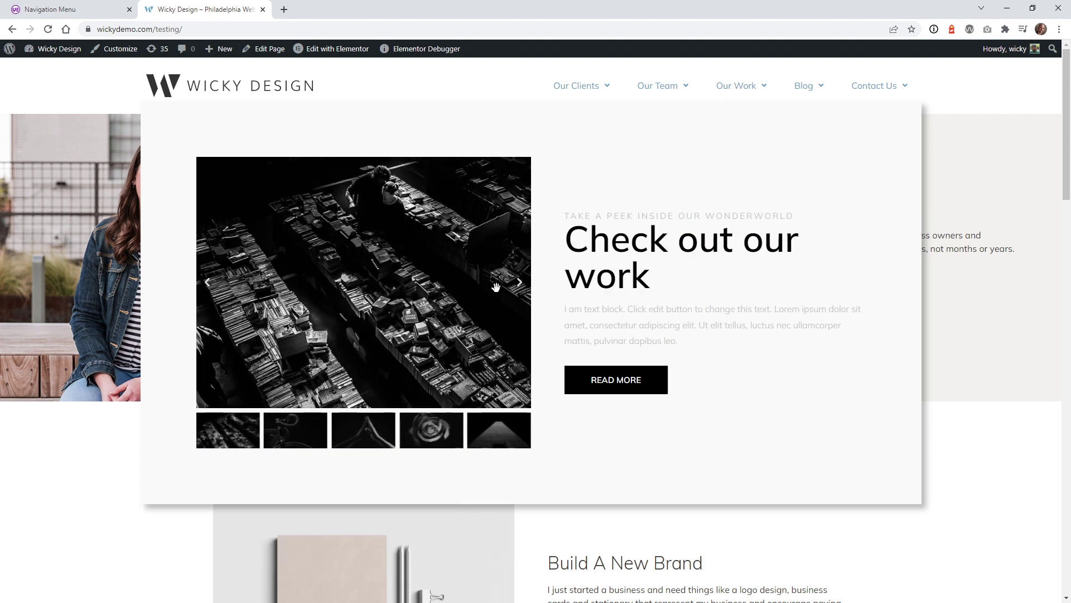
click(519, 283)
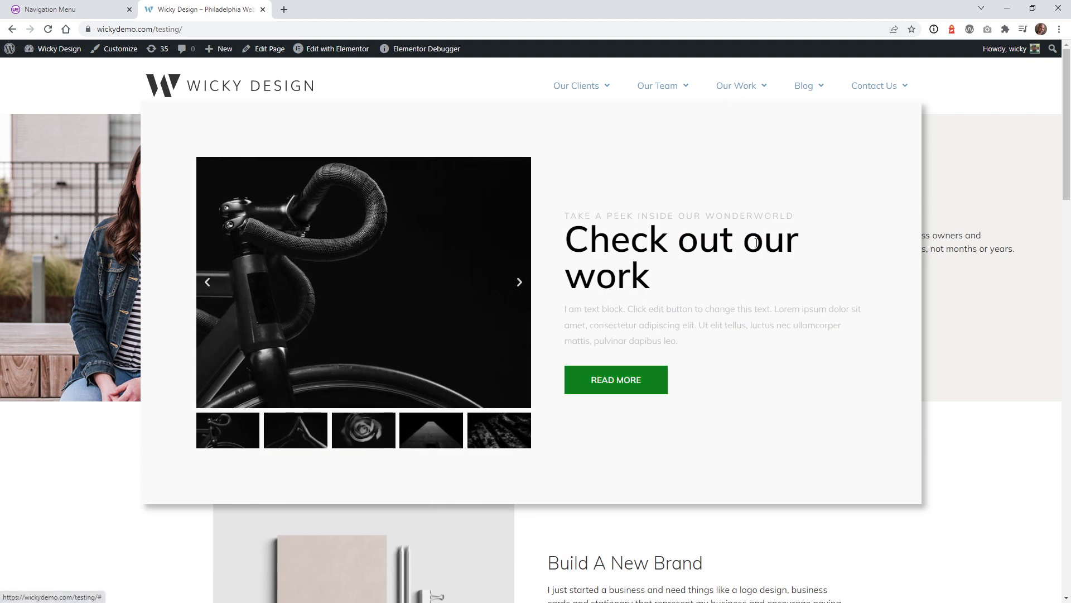
mouse_move(794, 99)
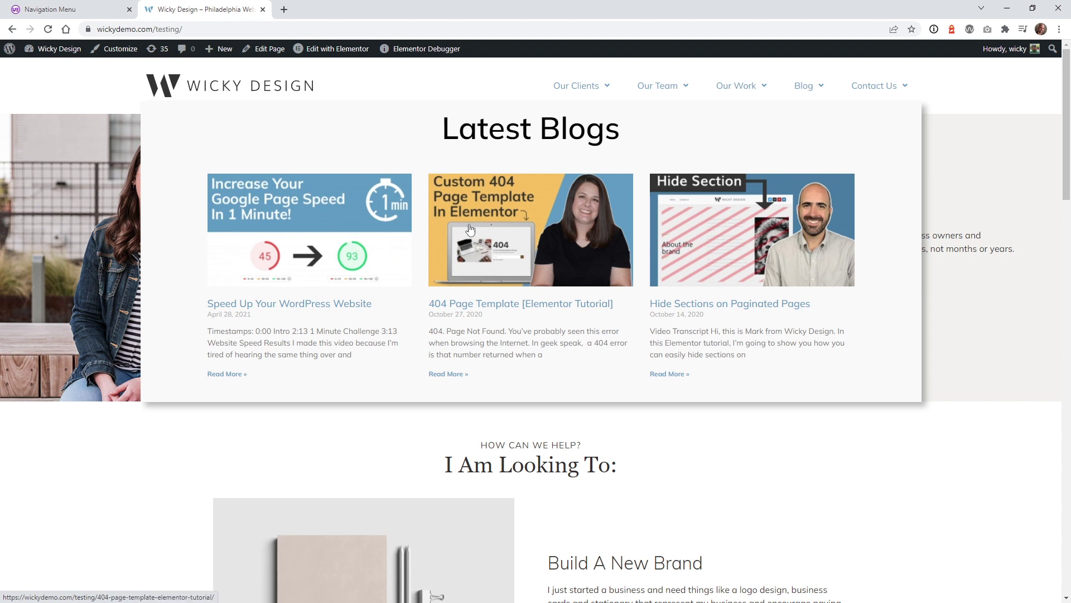
mouse_move(869, 95)
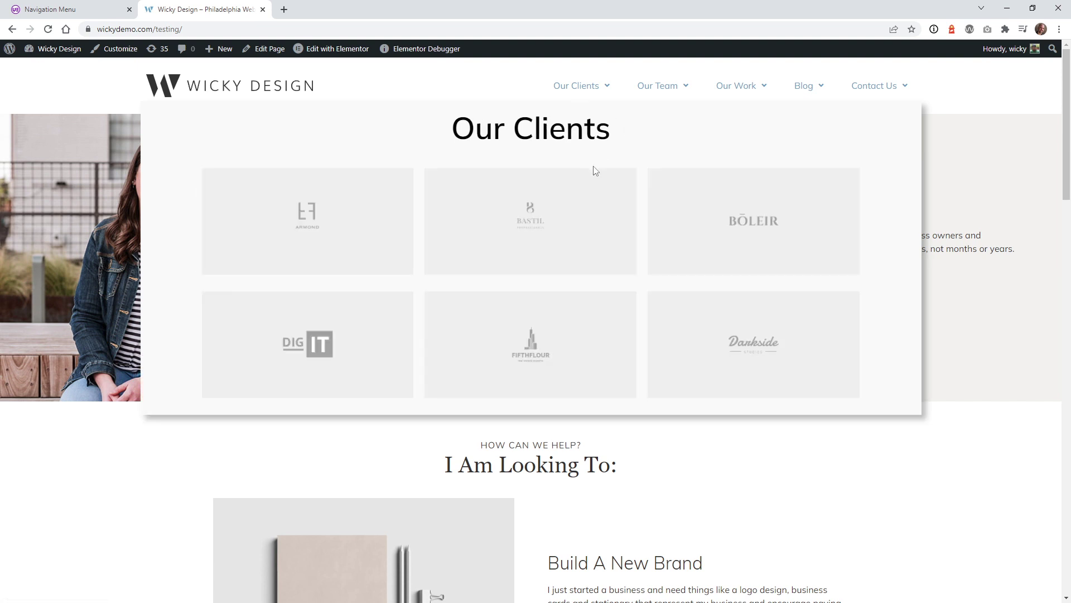
mouse_move(638, 89)
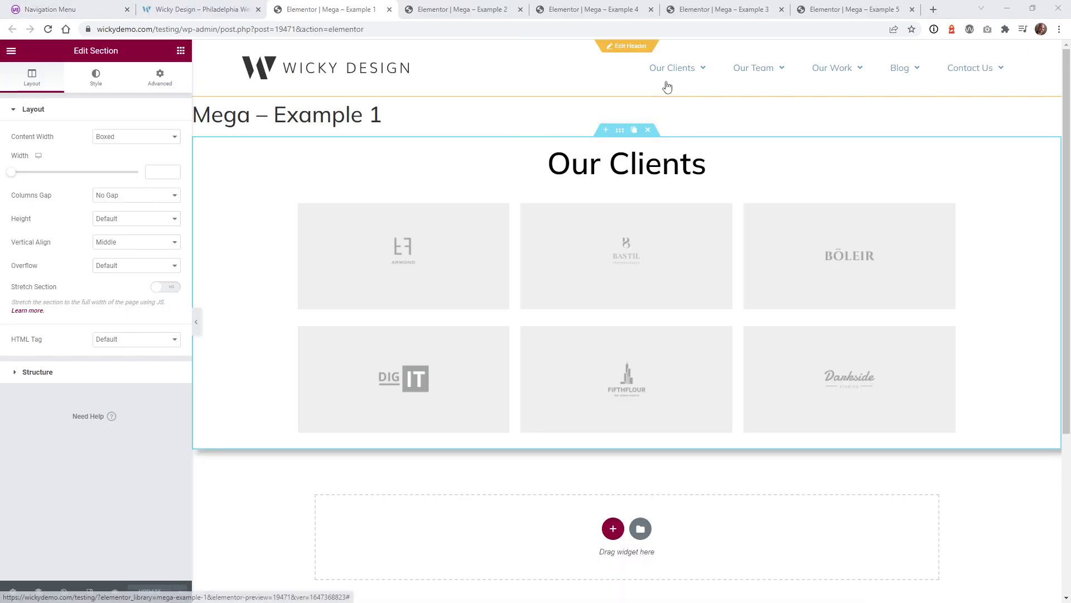
- Compare the live Our Clients mega menu with its Mega – Example 1 section template in Elementor
click(198, 5)
mouse_move(574, 89)
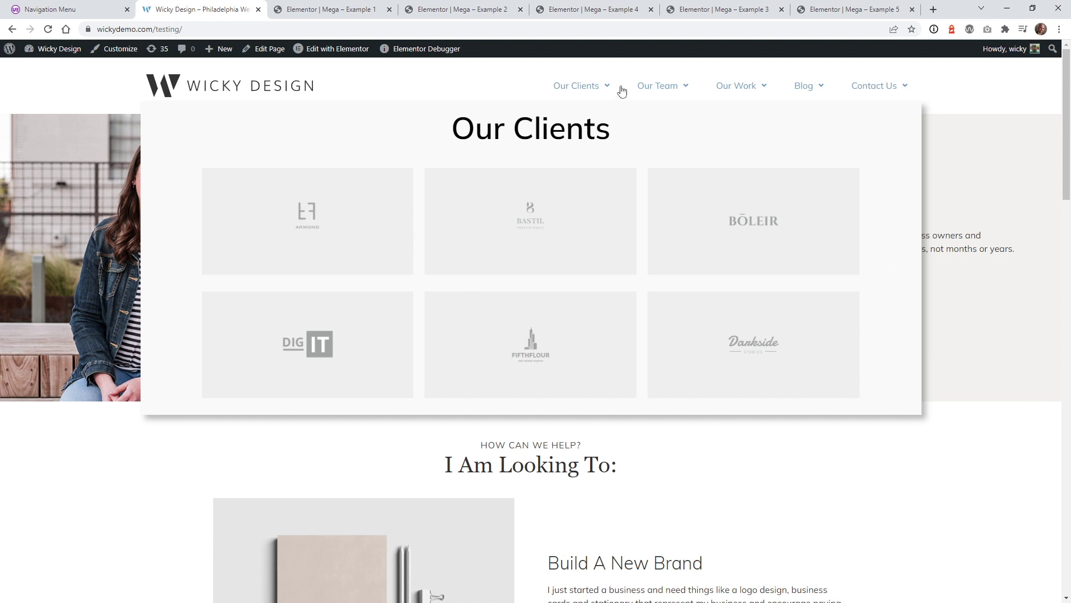
mouse_move(667, 94)
click(314, 6)
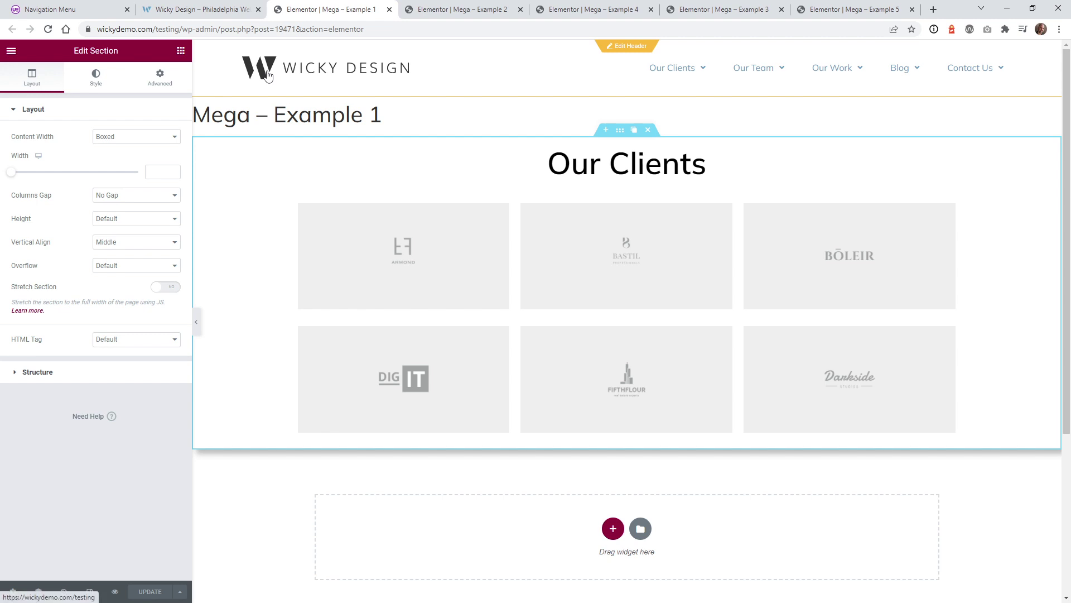
click(228, 8)
mouse_move(598, 101)
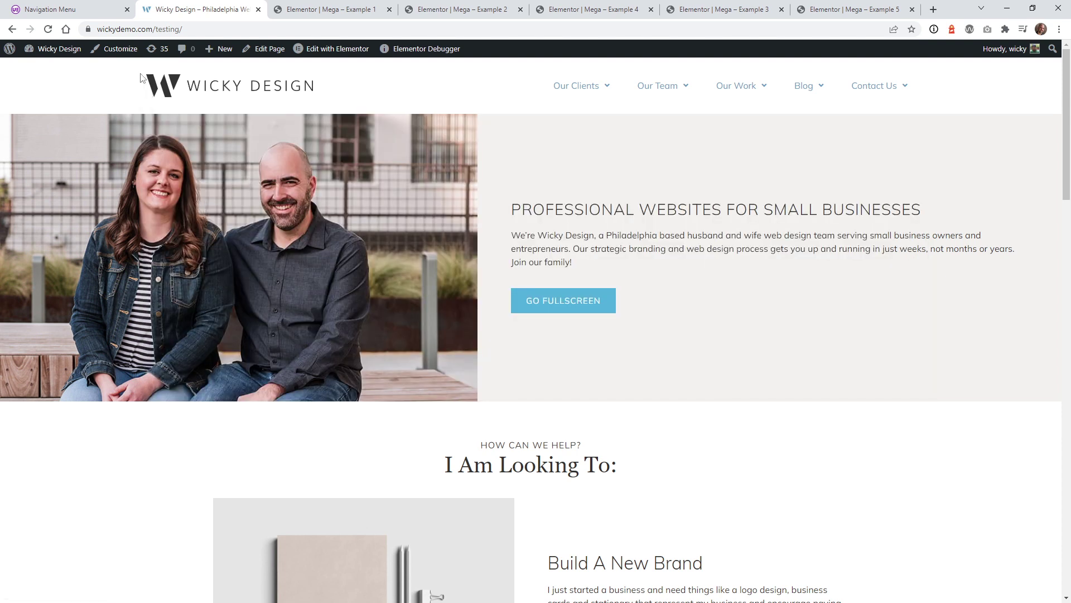
mouse_move(896, 88)
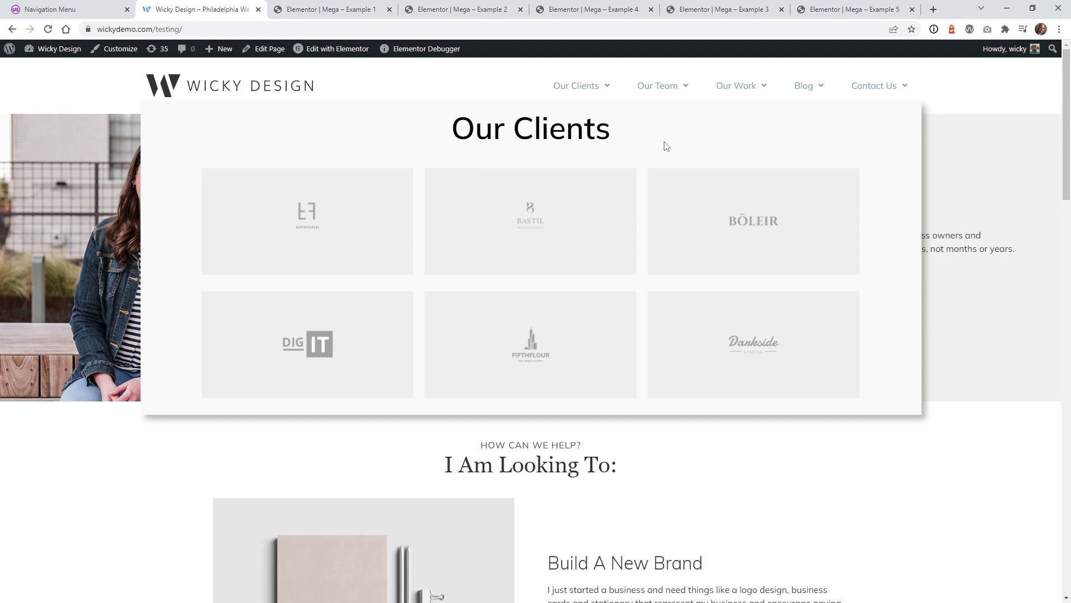
- Try a custom boxed content width on the Our Clients section of Mega – Example 1, and clear the value
click(328, 9)
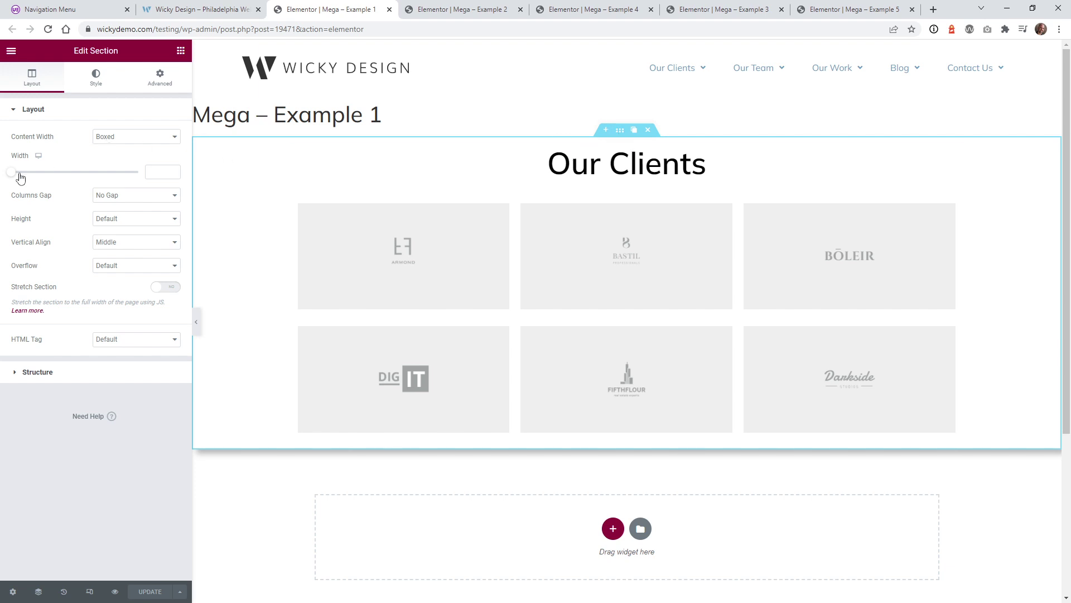
drag(14, 174, 144, 169)
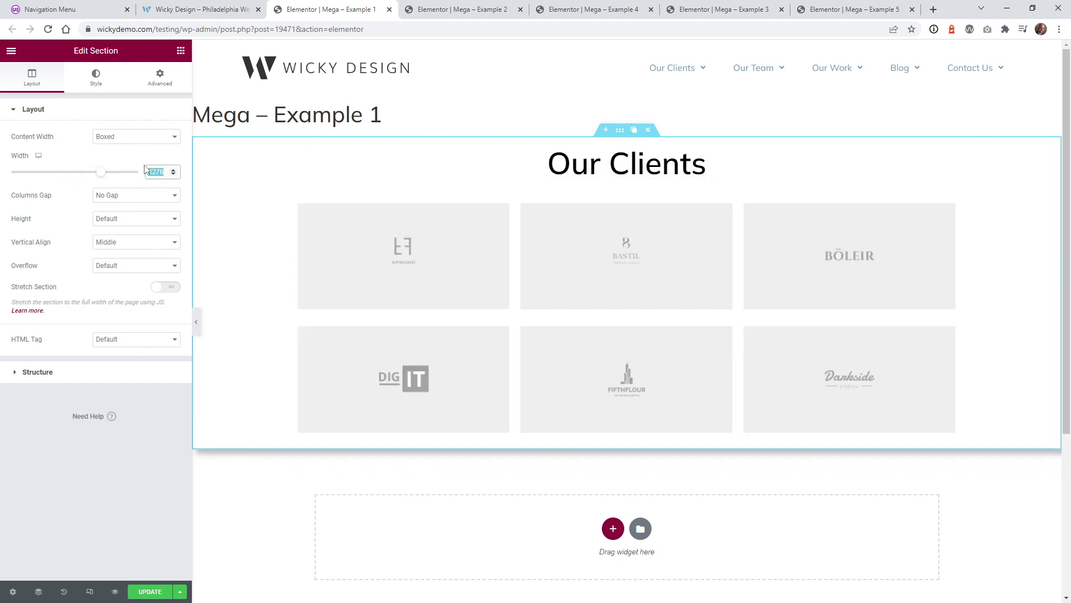
key(BackSpace)
- Examine the Our Team section settings and layout in Mega – Example 2, and view the Mega – Example 4 template
click(486, 6)
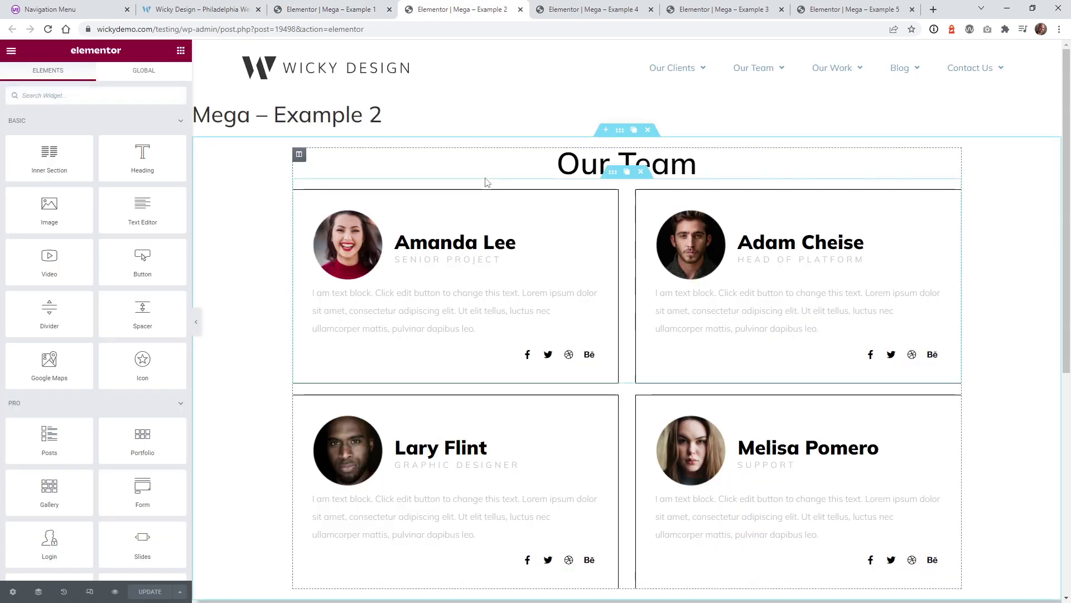
click(619, 129)
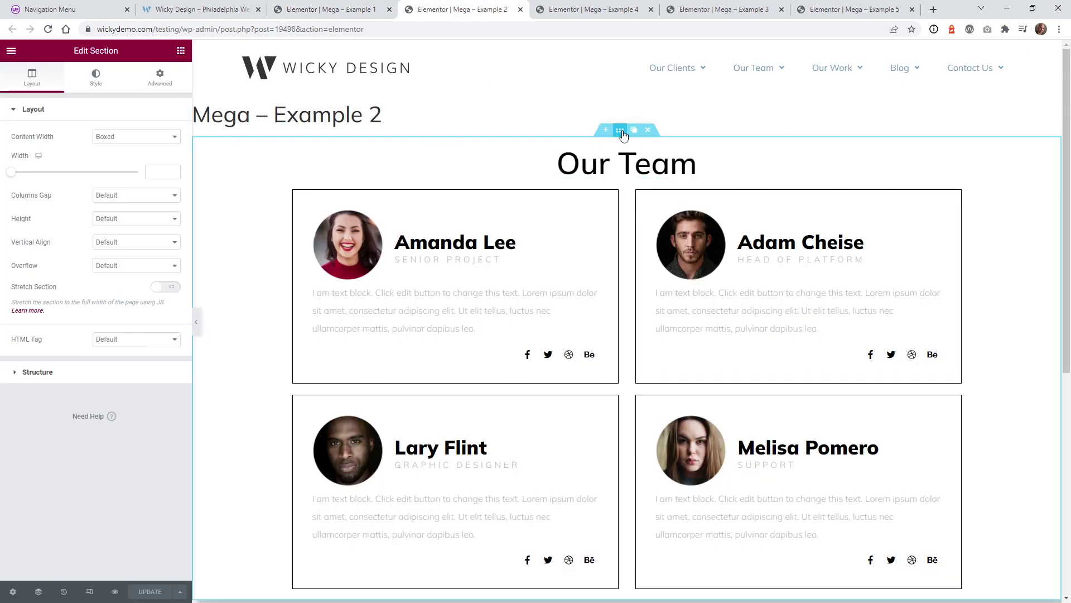
scroll(609, 221, down, 4)
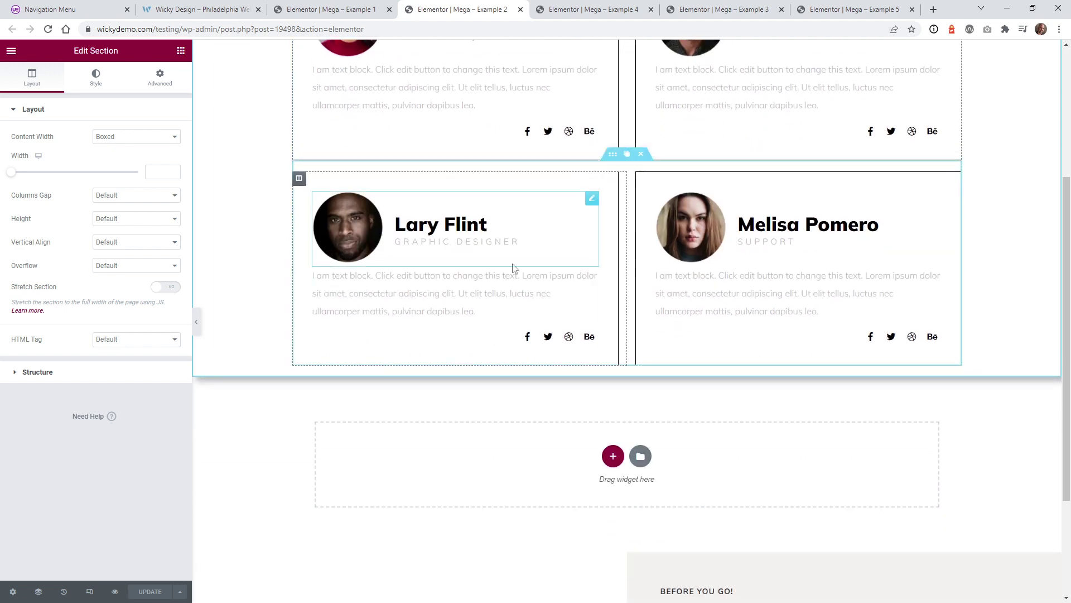
scroll(584, 290, up, 4)
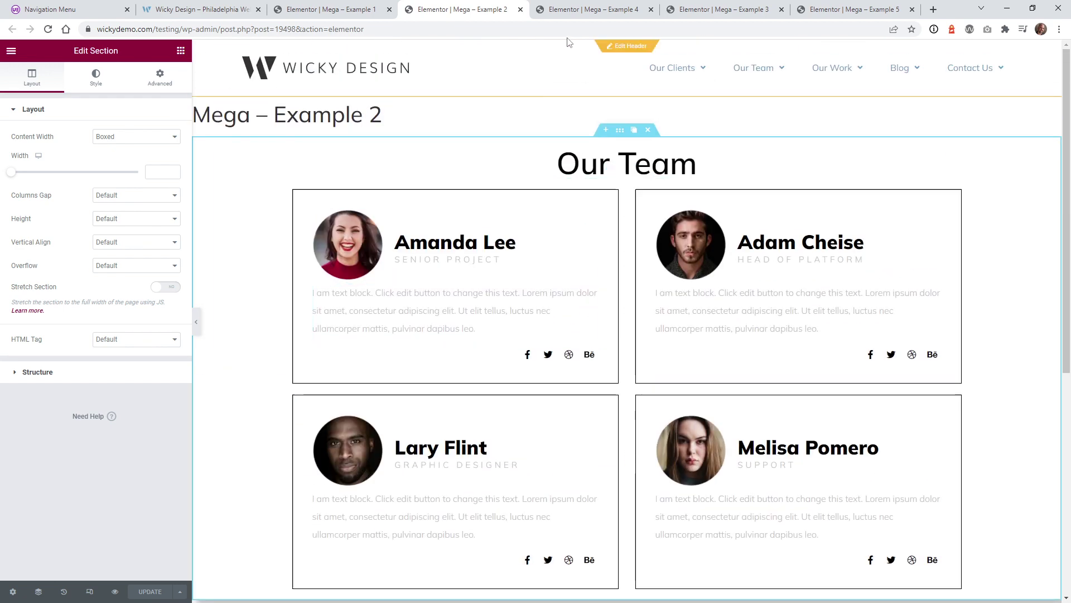
click(572, 8)
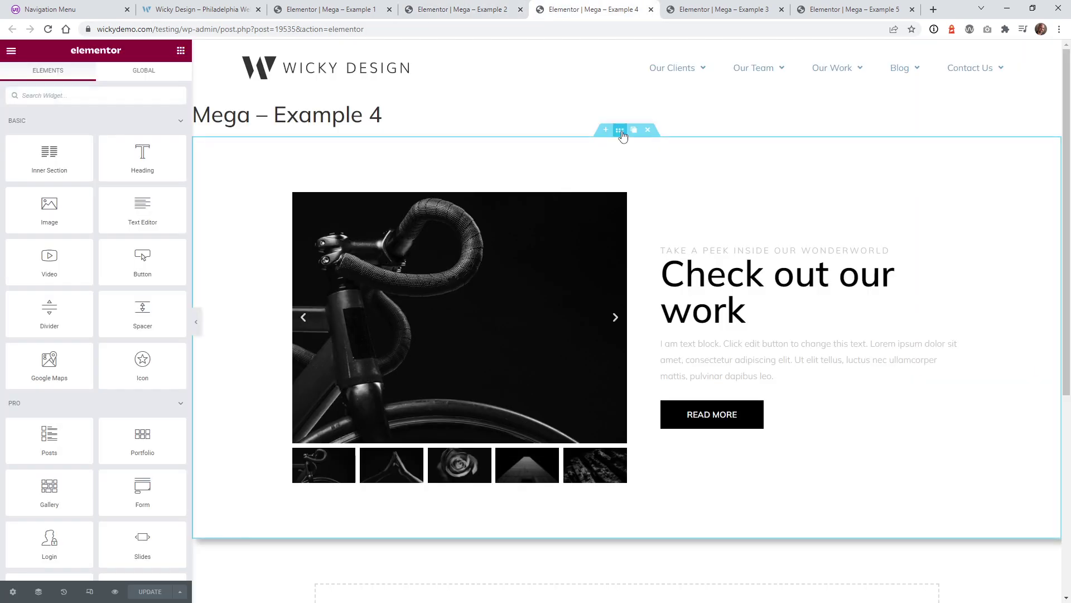
- Inspect the query settings of the Posts widget in the Latest Blogs template, Mega – Example 3
click(711, 10)
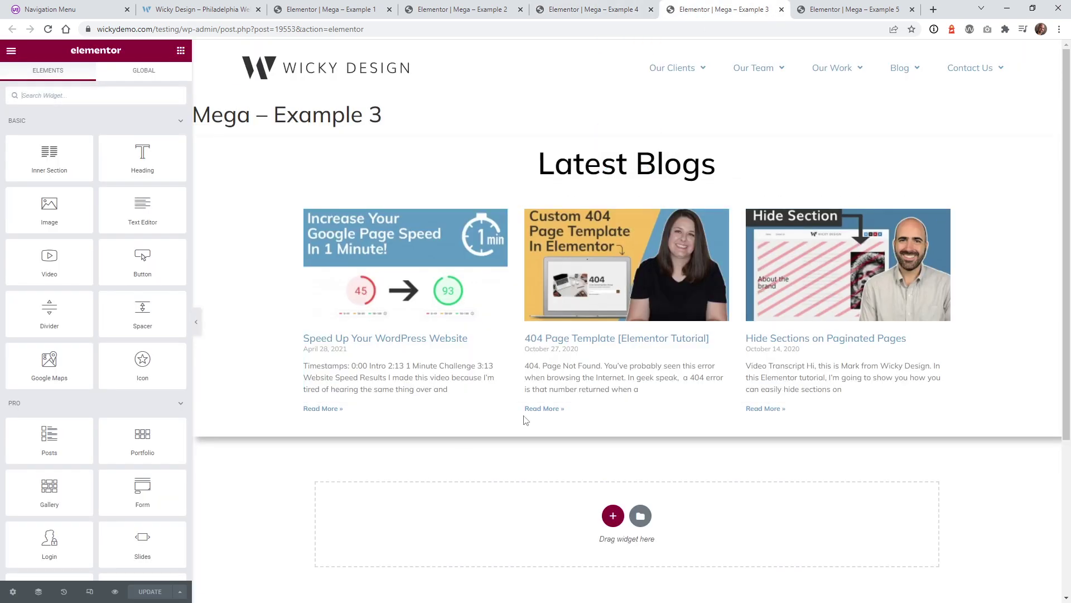
click(944, 216)
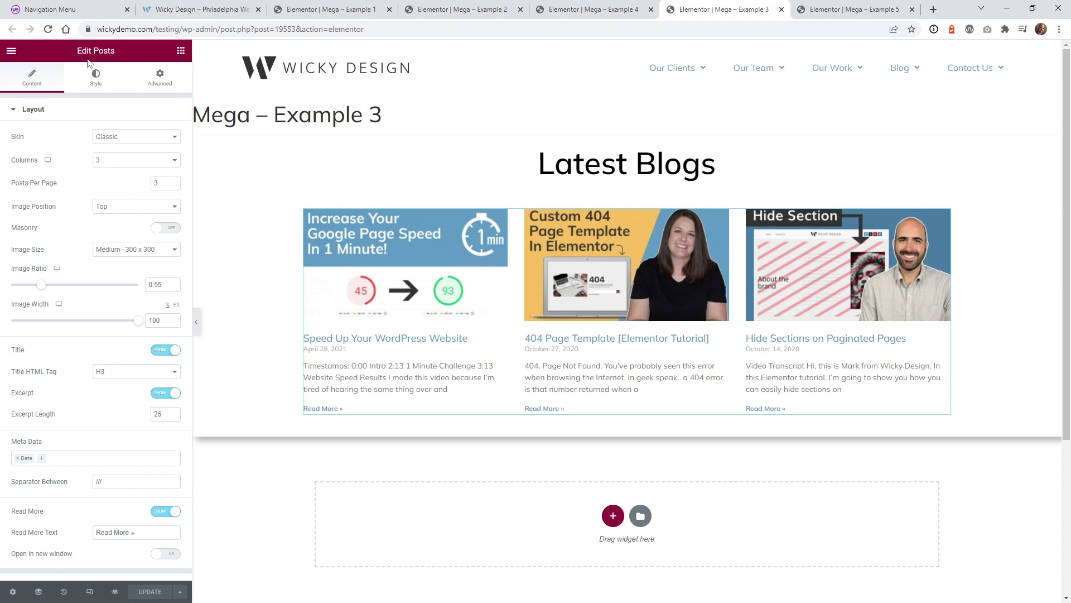
click(79, 111)
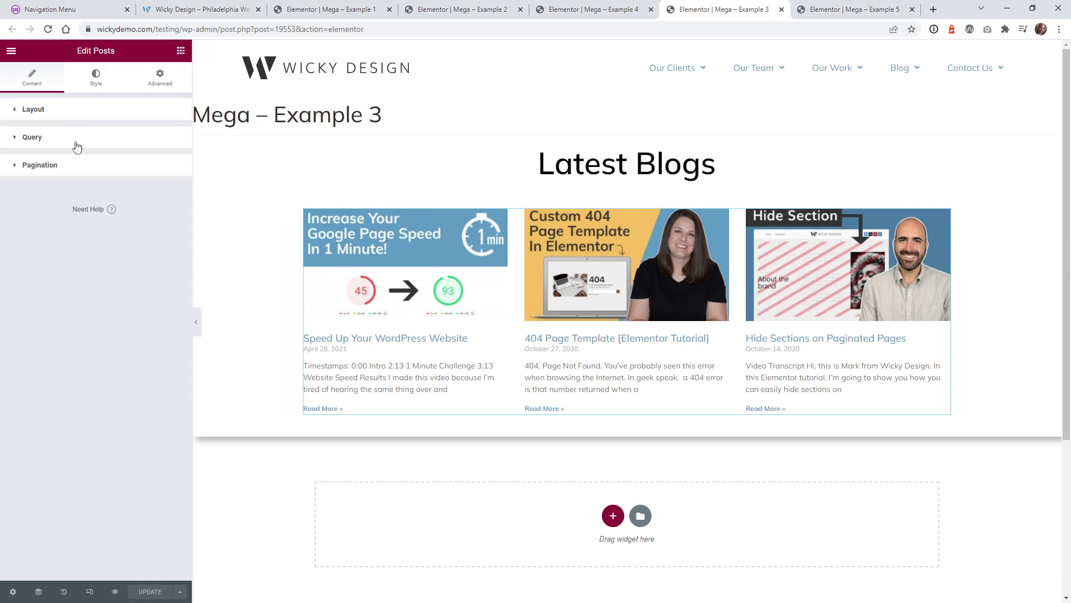
click(75, 141)
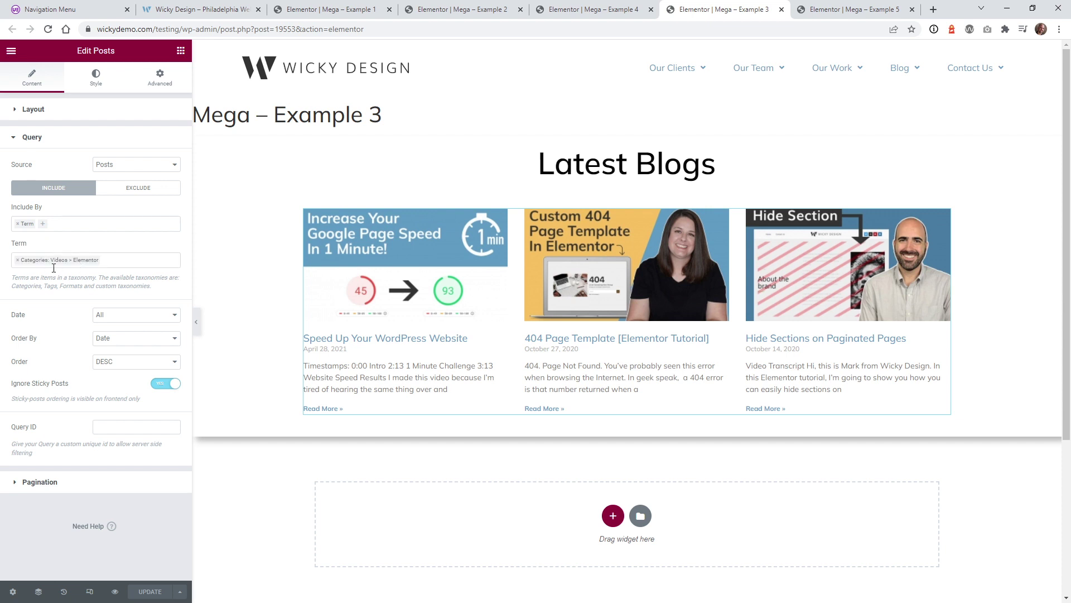
click(55, 141)
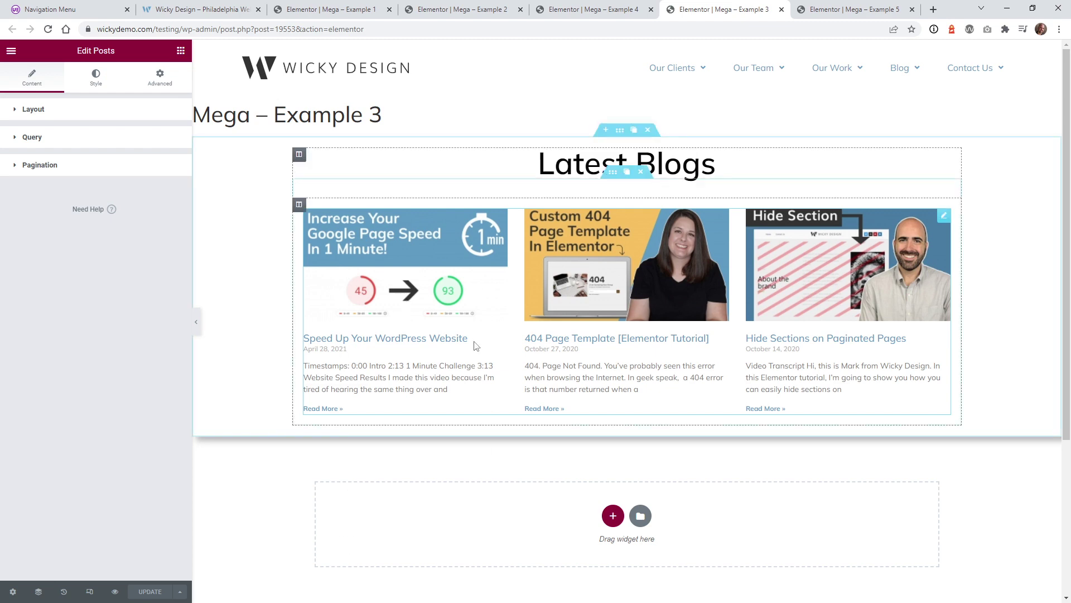
- View the Contact Us template, Mega – Example 5, and return to the Mega – Example 1 template
click(840, 6)
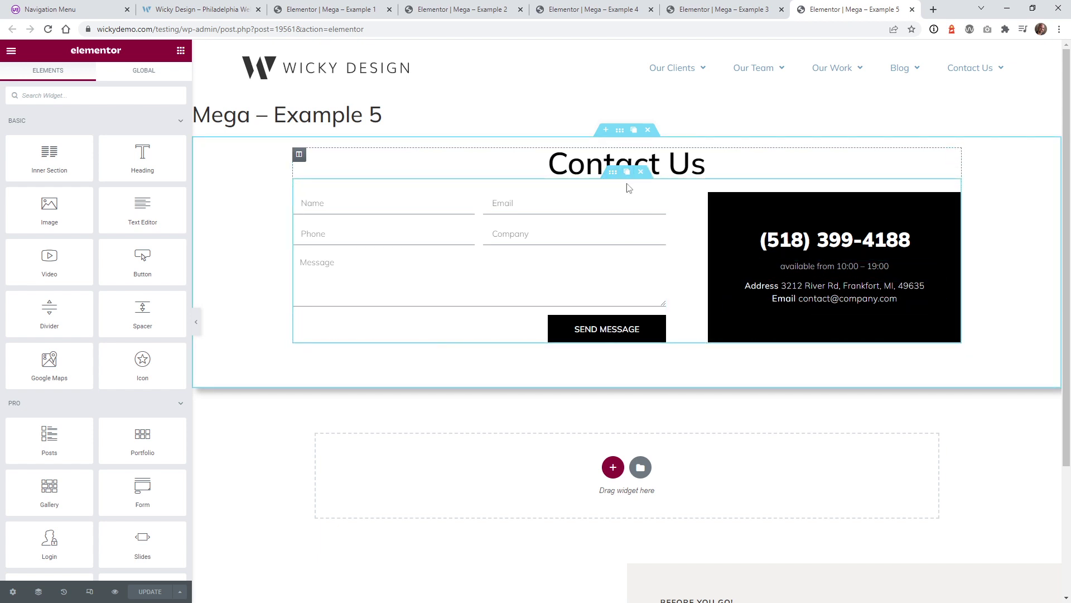
click(480, 4)
click(357, 3)
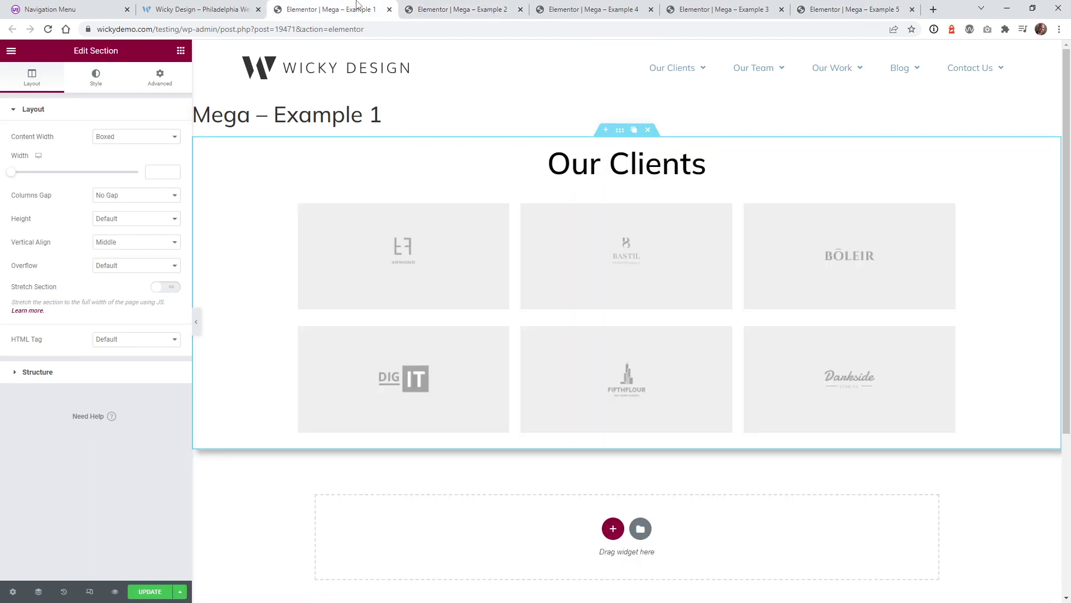
- Go to the Saved Templates list in WordPress and check the type of the Mega – Example templates
key(alt+Left)
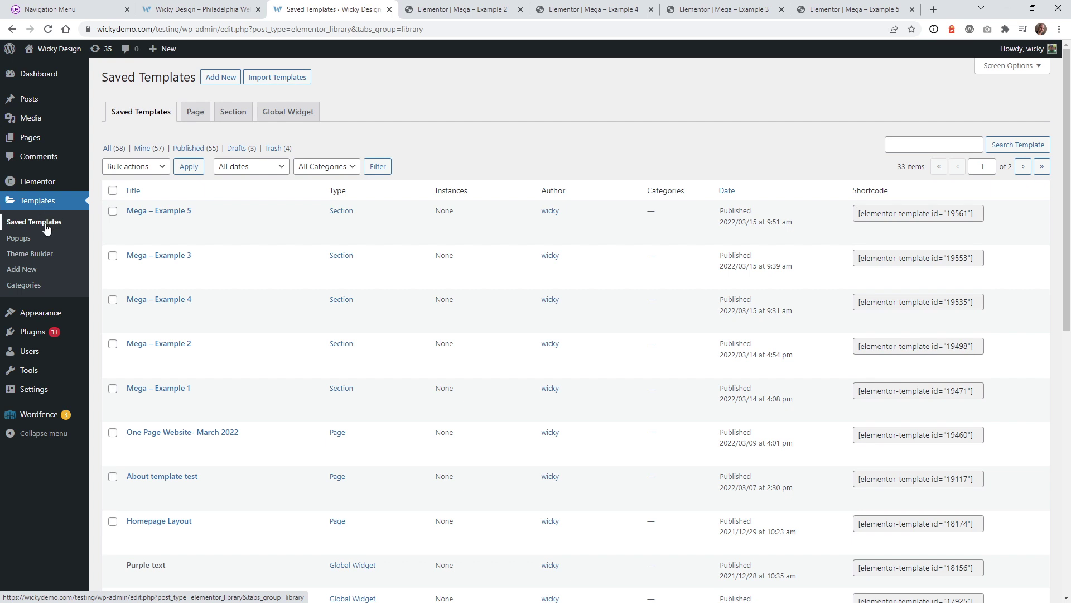
mouse_move(150, 218)
mouse_move(146, 385)
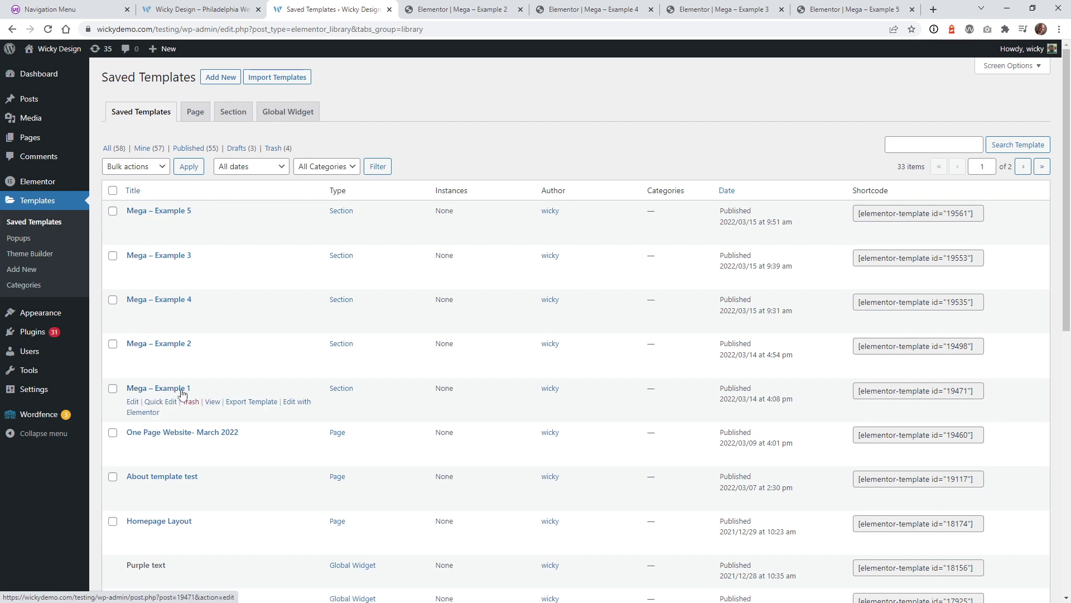
mouse_move(173, 232)
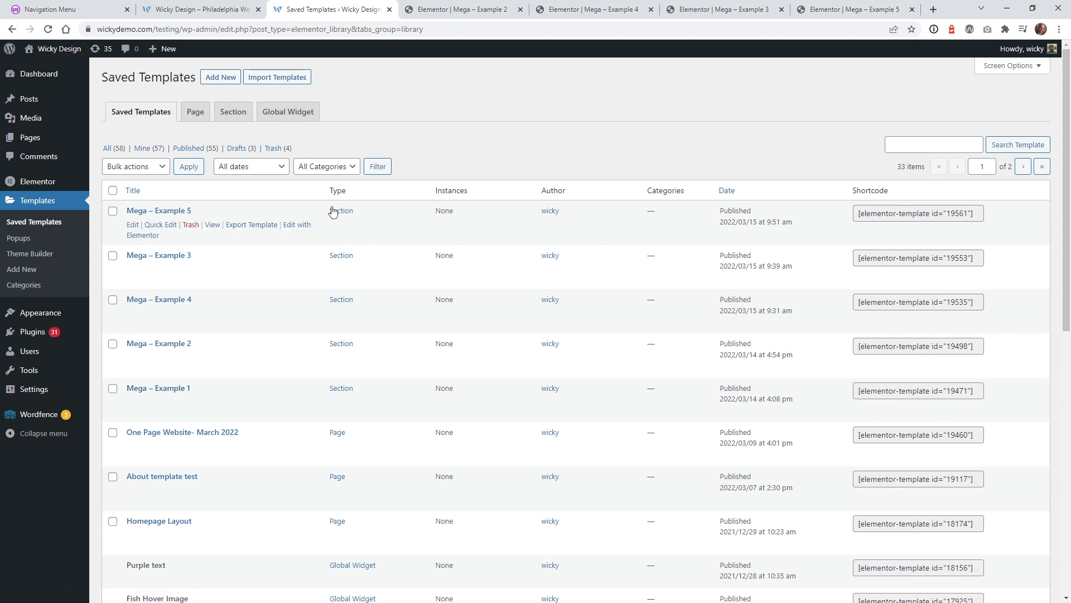
- Start adding a new template and view the template types on offer
click(223, 77)
click(641, 317)
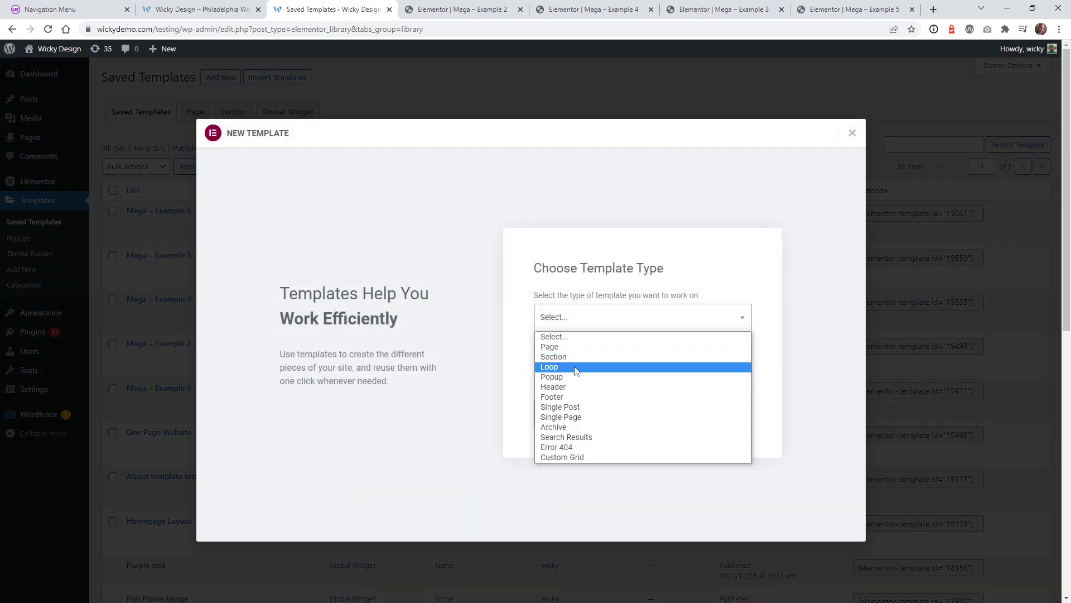
click(614, 365)
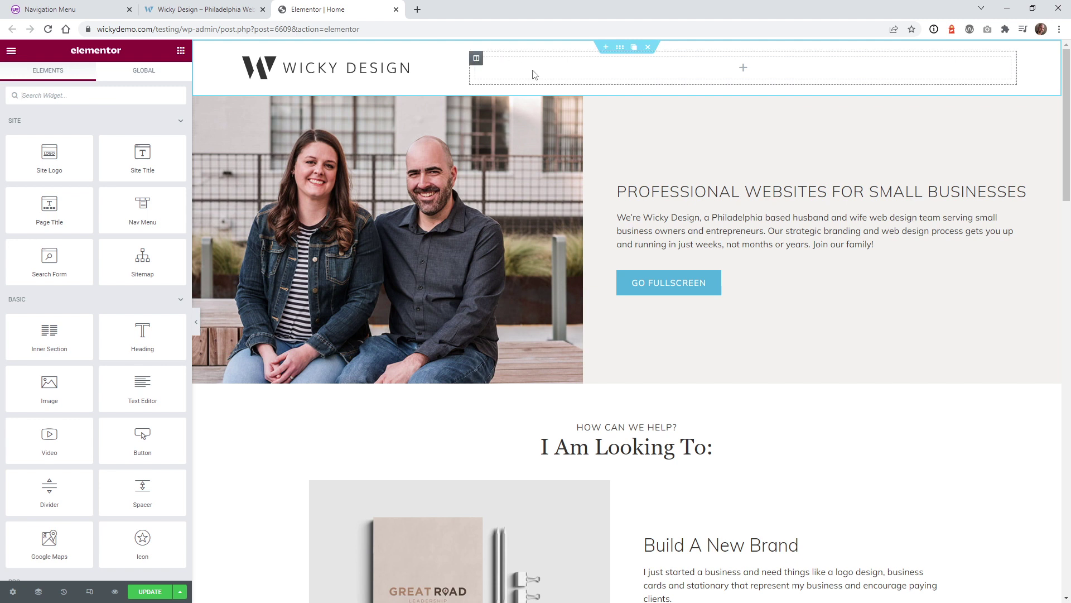
- Search the widgets for "nav" and place the UAE Navigation Menu widget in the empty header column beside the logo
click(121, 94)
text(nav)
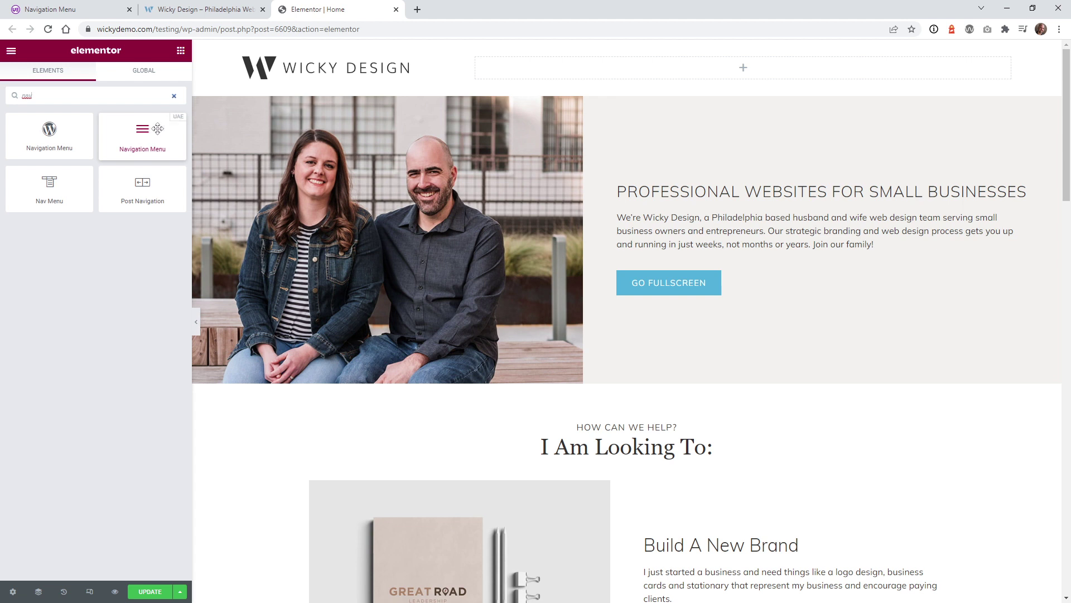
drag(148, 133, 608, 60)
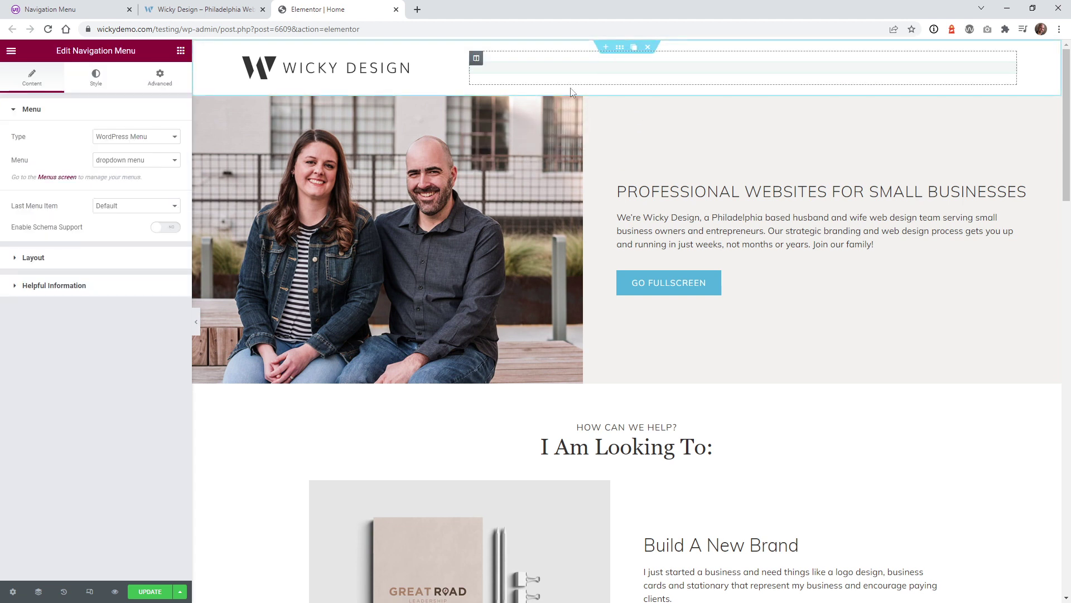
- Switch the navigation menu type to Custom and delete every menu item except Menu Item 1
click(111, 140)
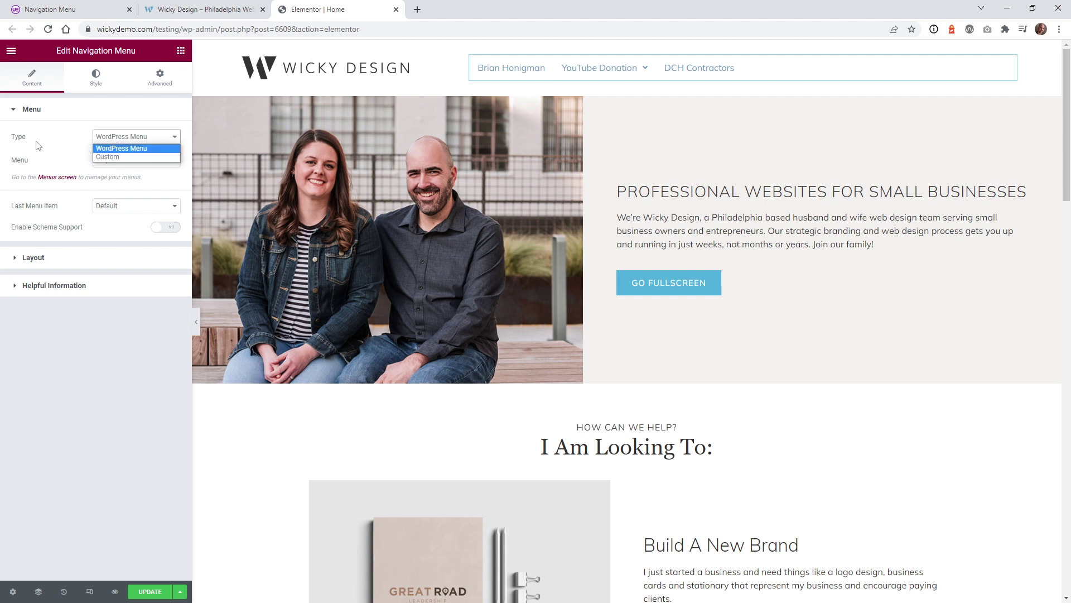
click(109, 157)
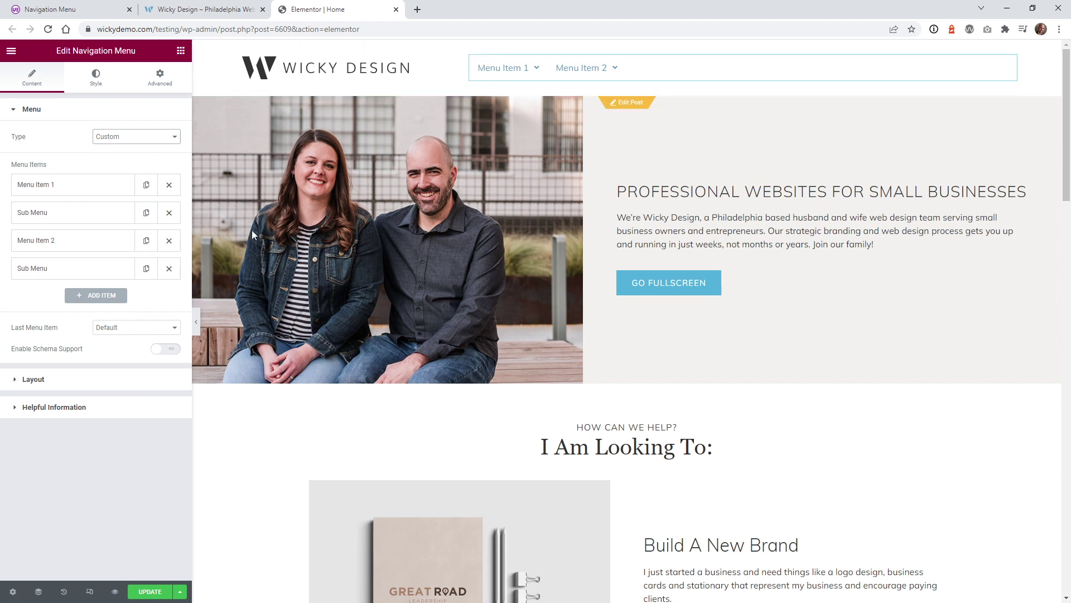
click(169, 212)
click(169, 212)
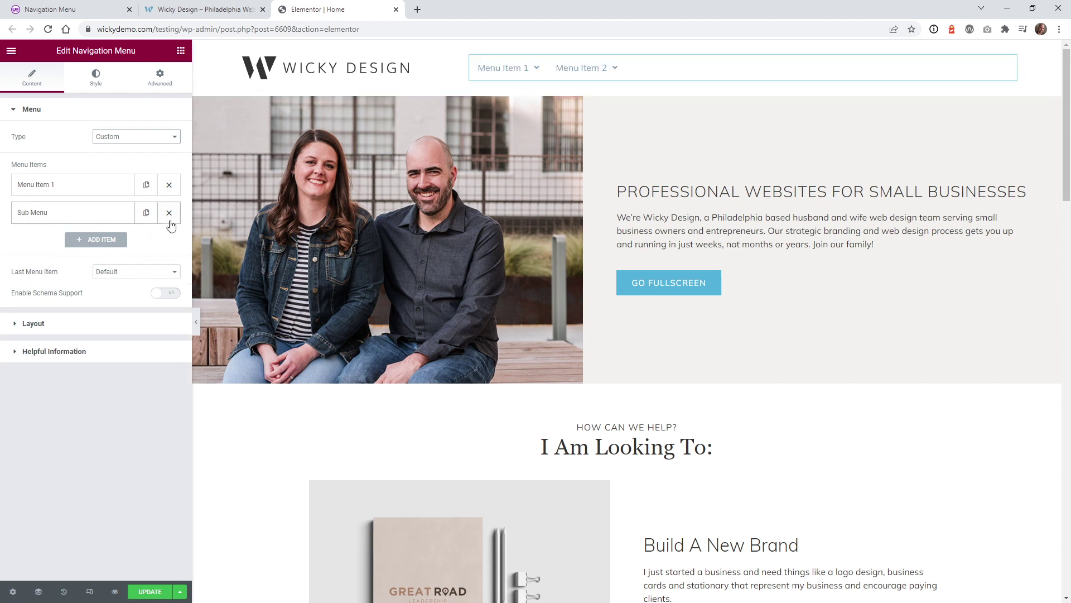
click(169, 213)
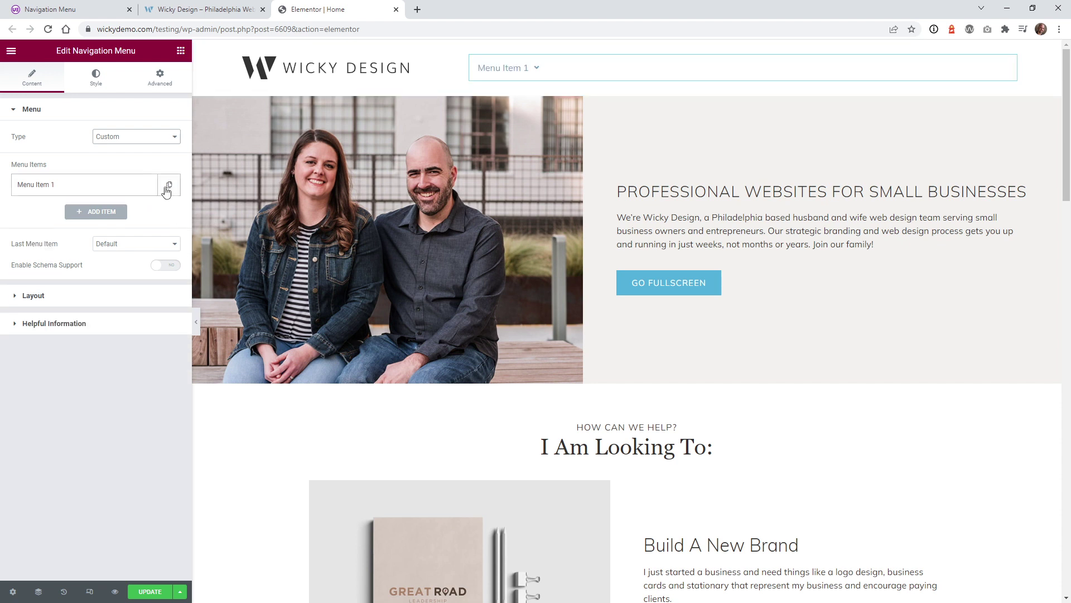
click(103, 194)
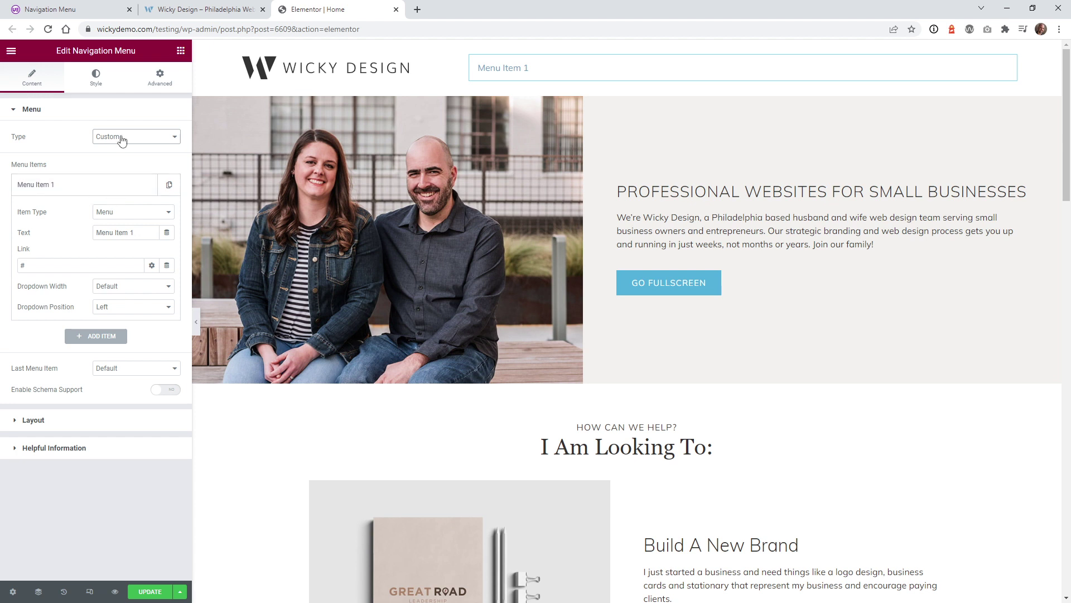
- Align the horizontal navigation menu to the right in its layout settings and return to the menu items
click(67, 427)
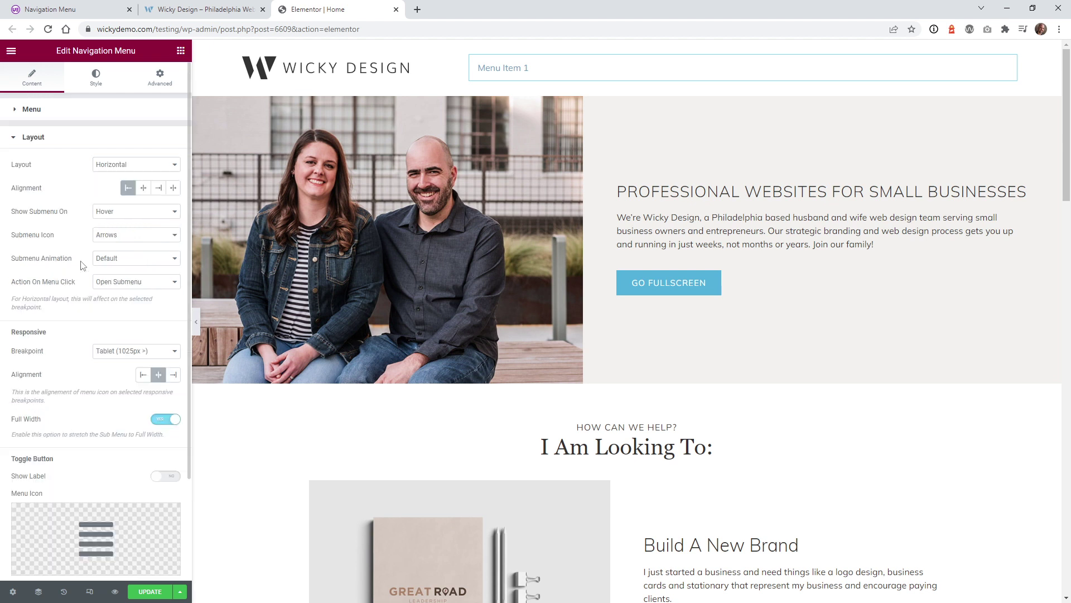
click(158, 188)
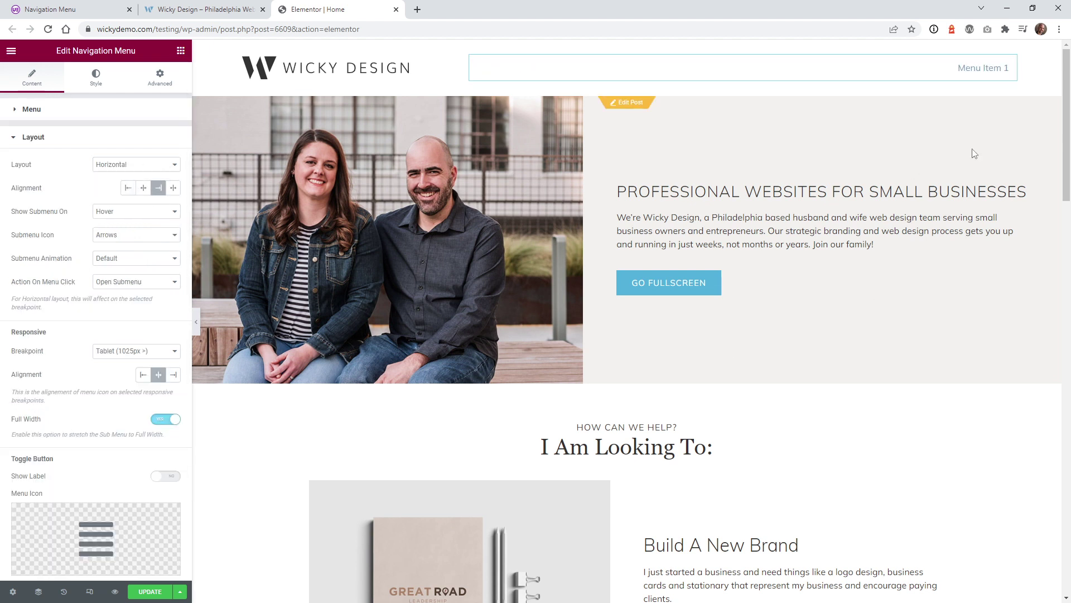
click(63, 109)
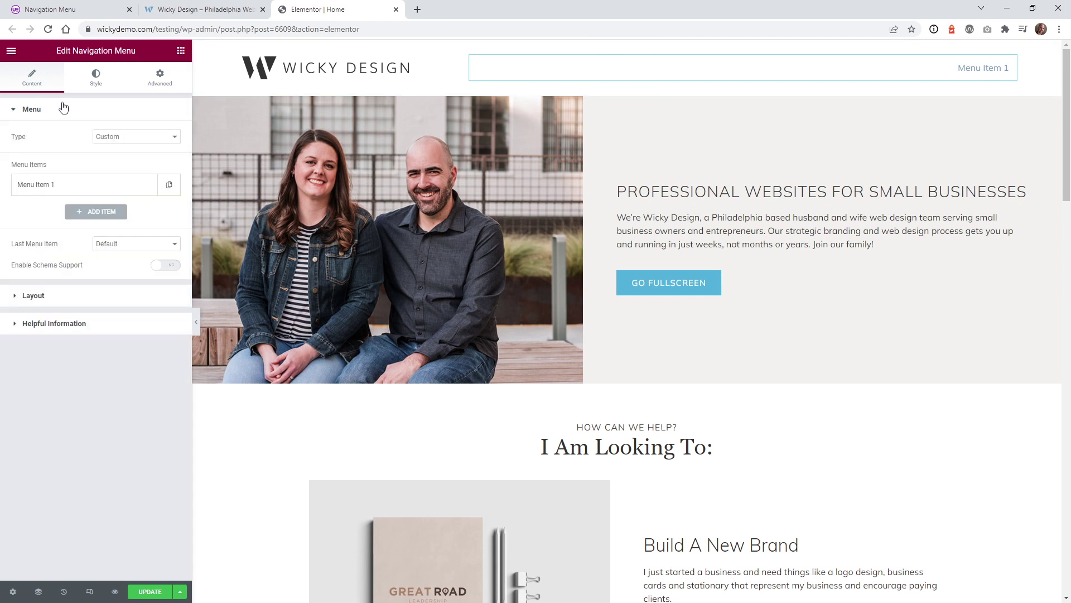
- Change the text of Menu Item 1 to "Our Clients"
click(58, 187)
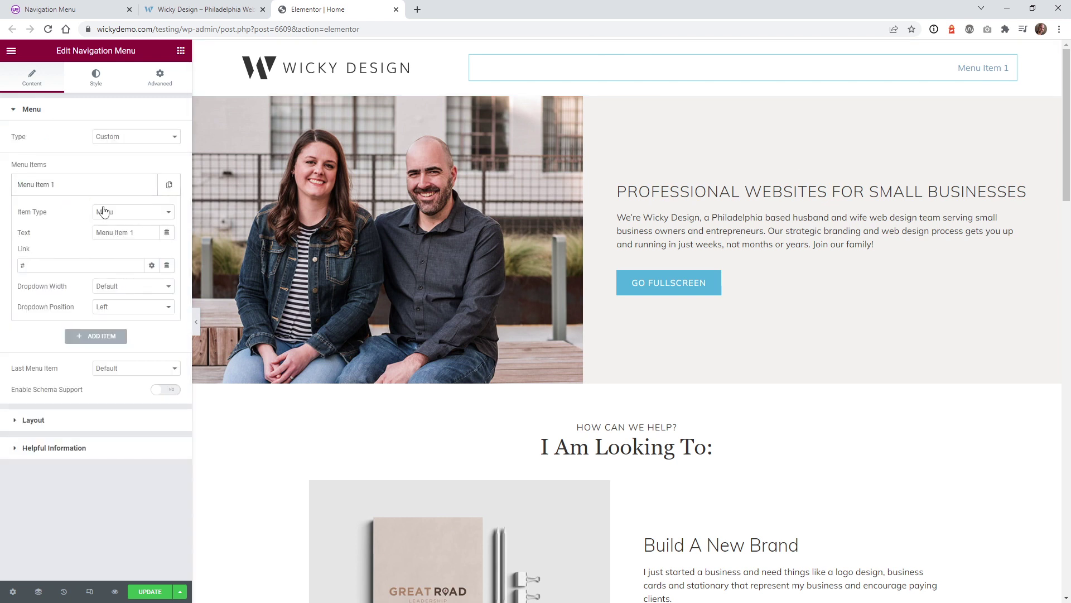
triple_click(111, 231)
key(BackSpace)
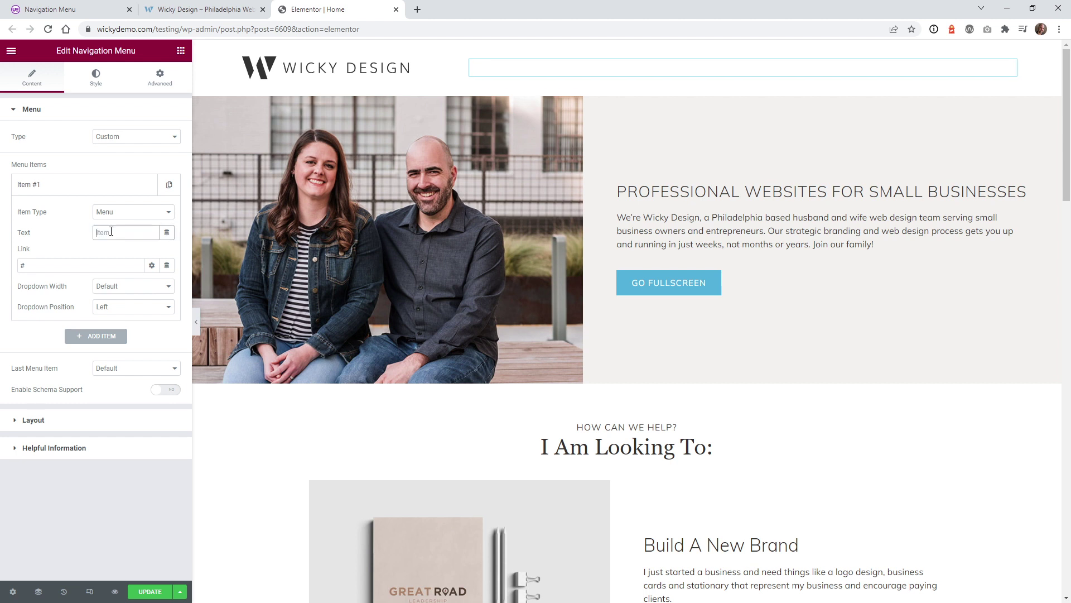
text(Our )
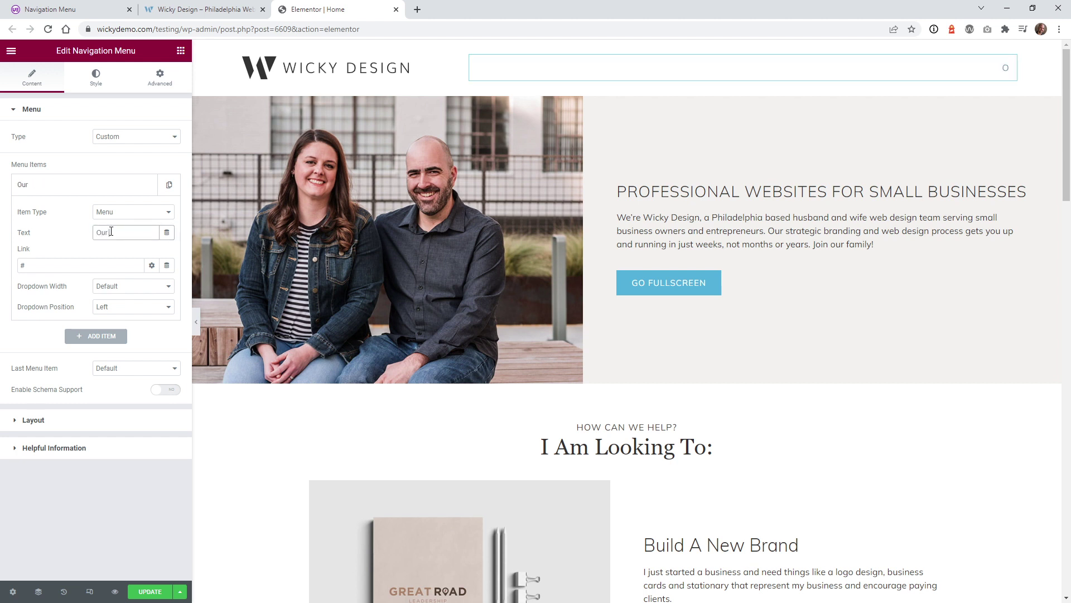
text(Clients)
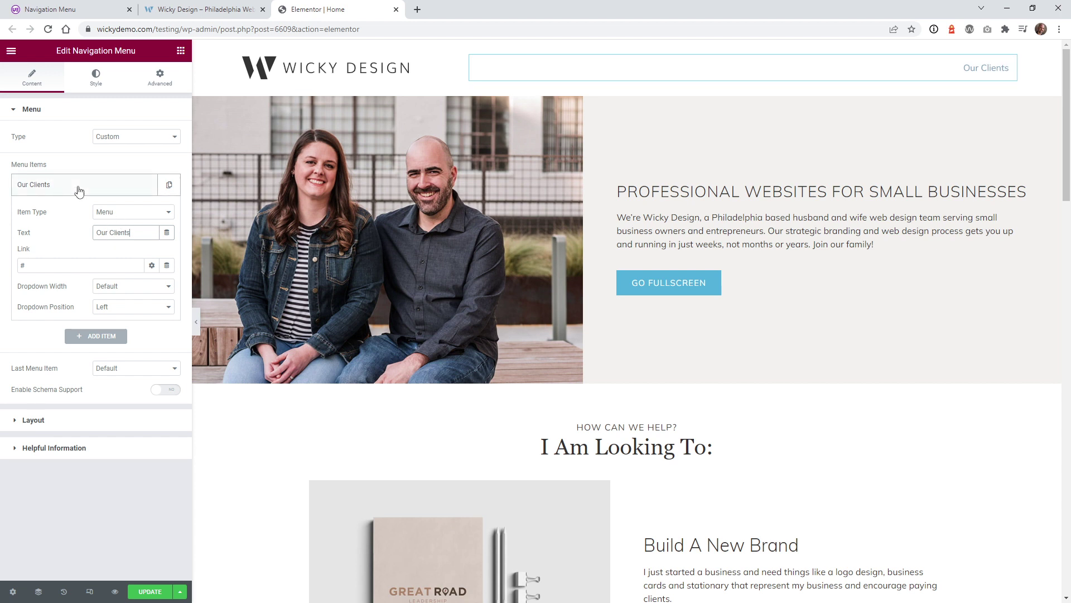
- Check the item types offered for the Our Clients item, keeping it as Menu, and collapse its settings
click(124, 213)
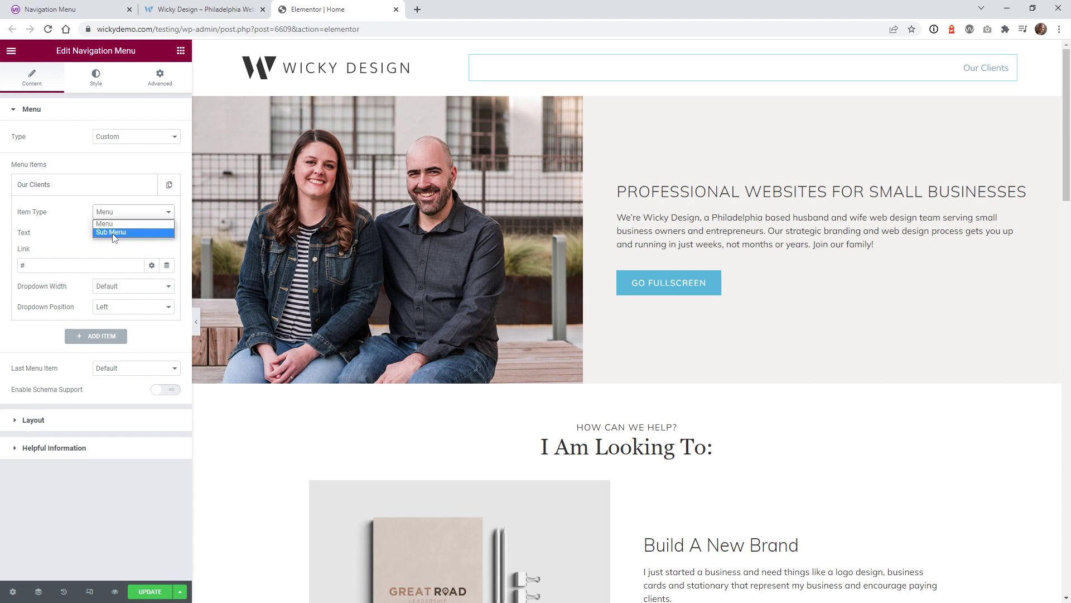
click(37, 221)
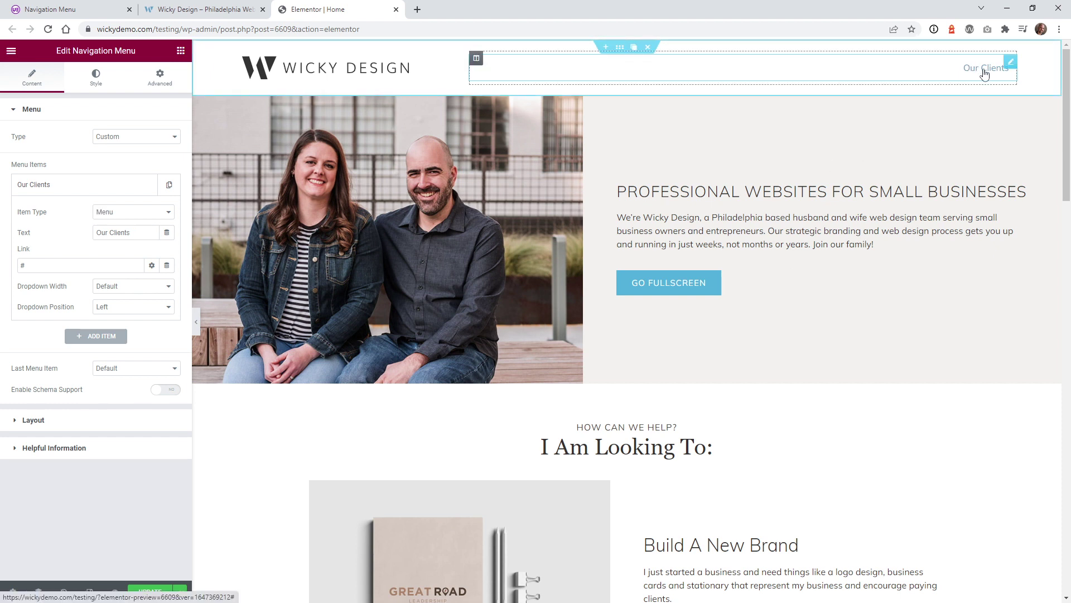
click(112, 214)
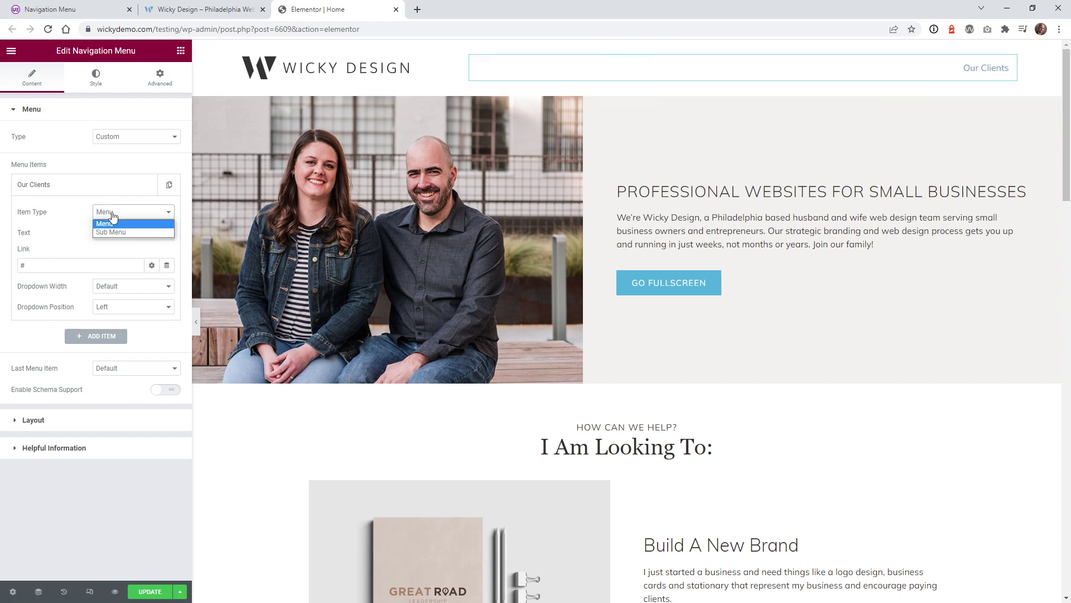
click(62, 217)
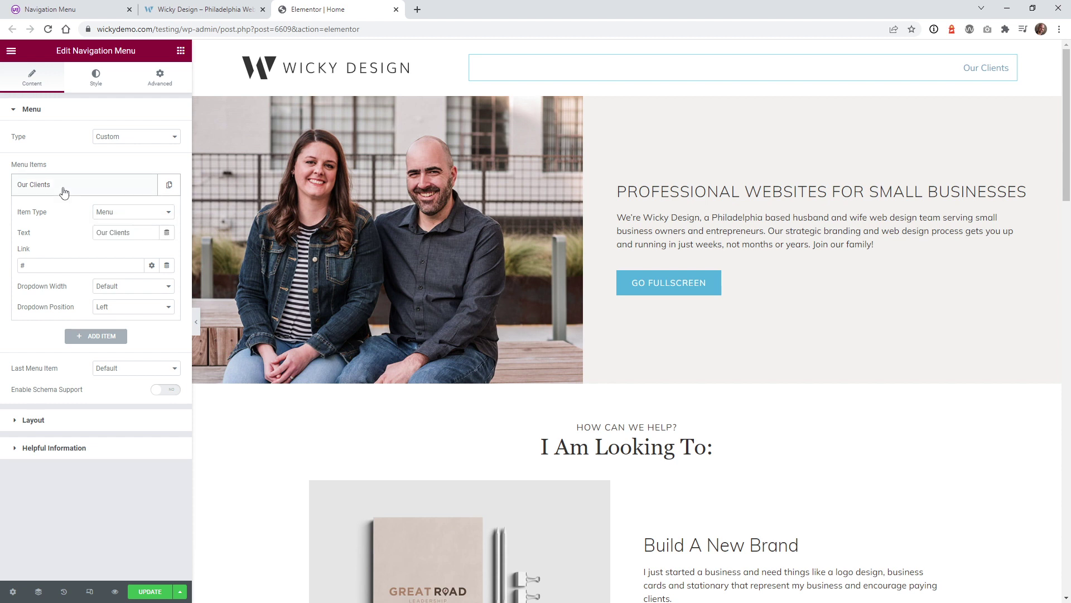
click(64, 193)
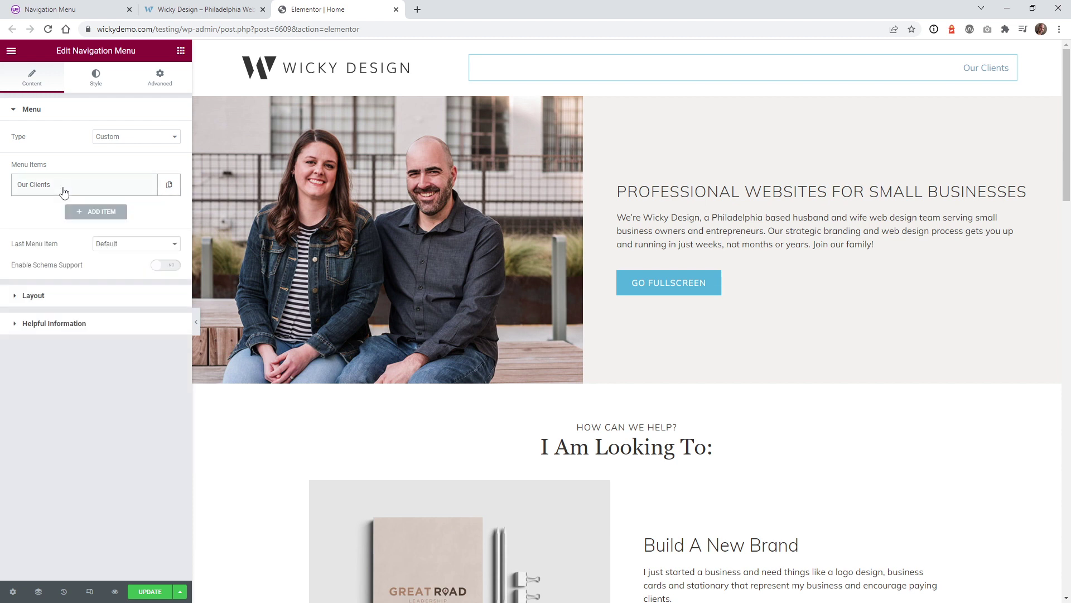
- Add a Sub Menu item below Our Clients with Saved Section content, using the Mega - Example 1 section
click(96, 212)
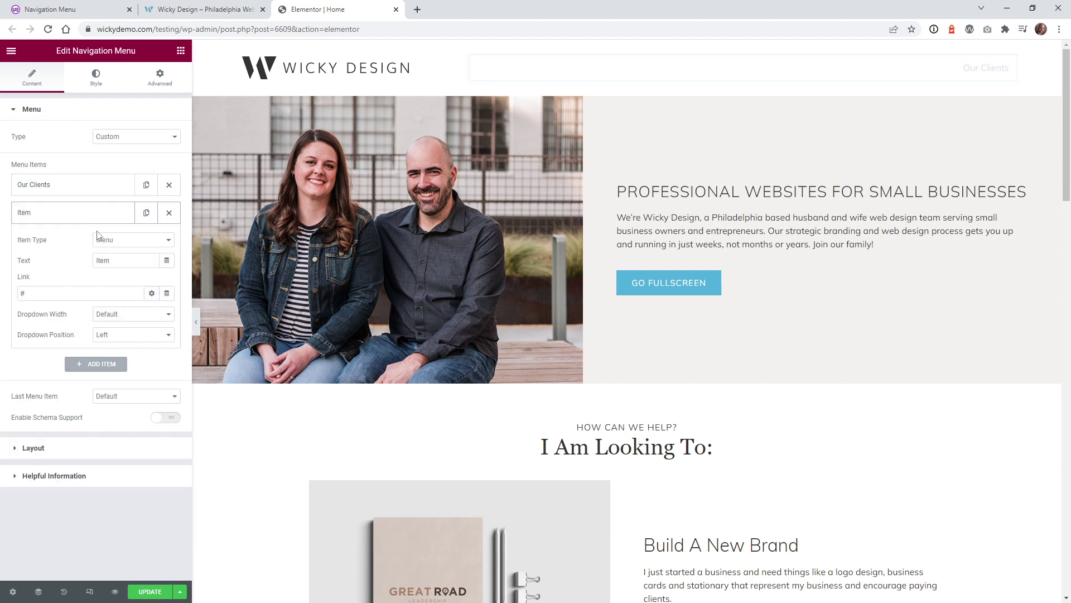
click(117, 248)
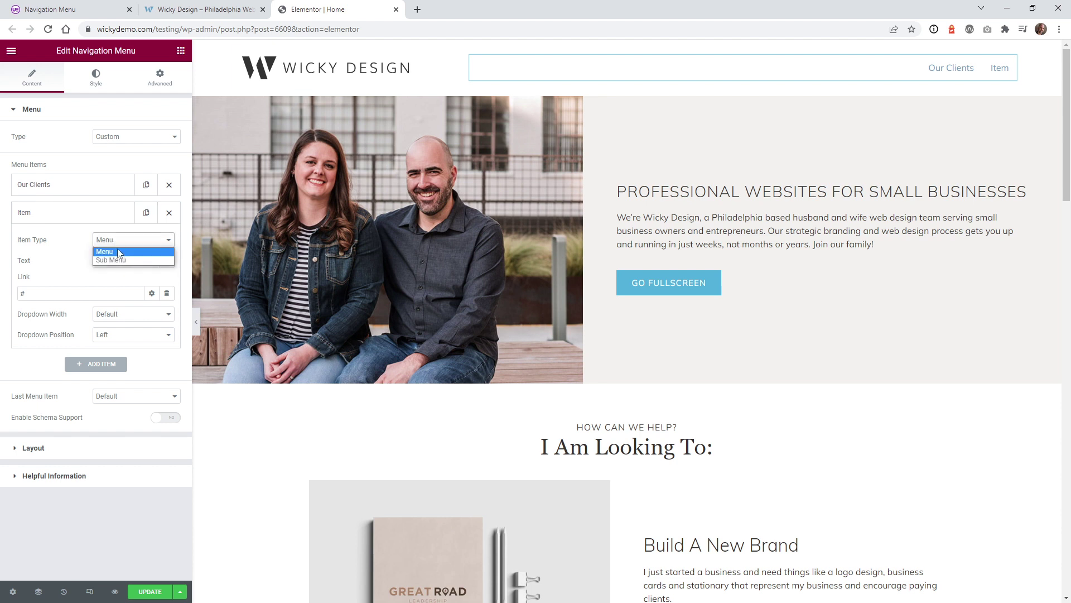
click(116, 260)
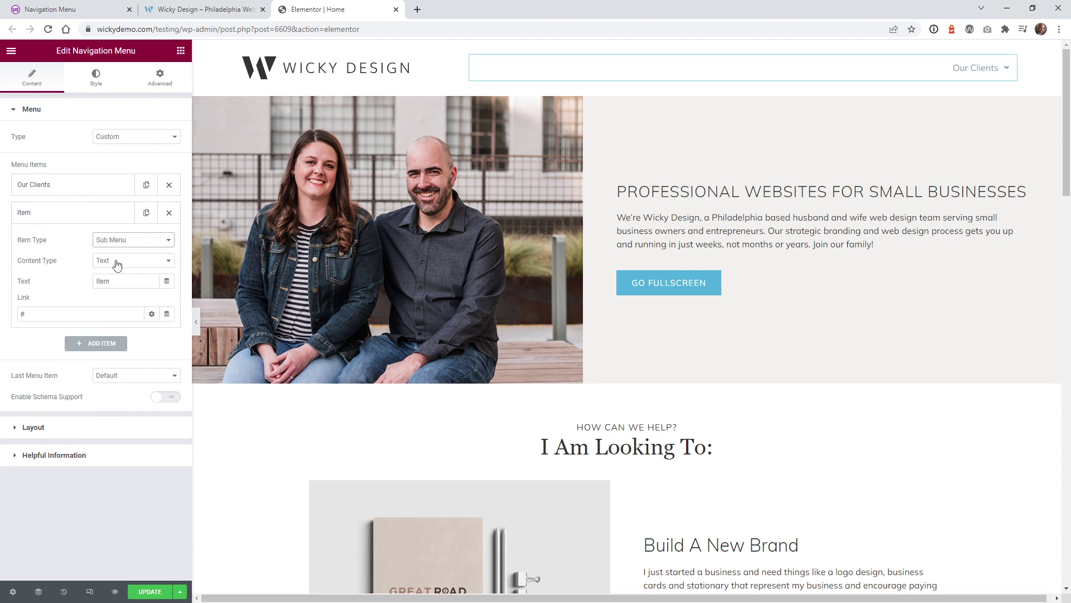
click(134, 262)
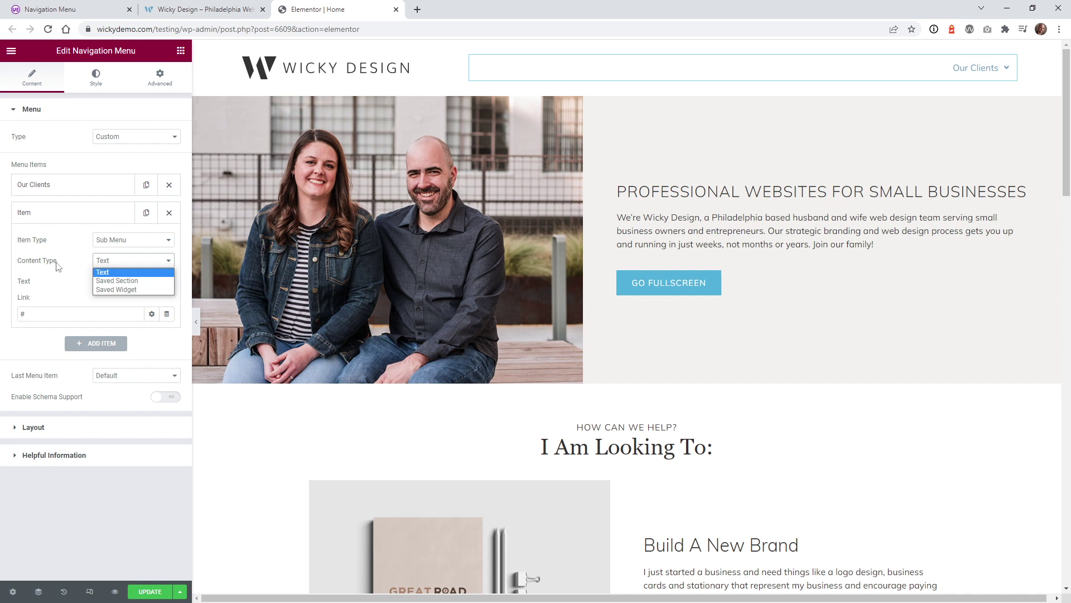
click(121, 281)
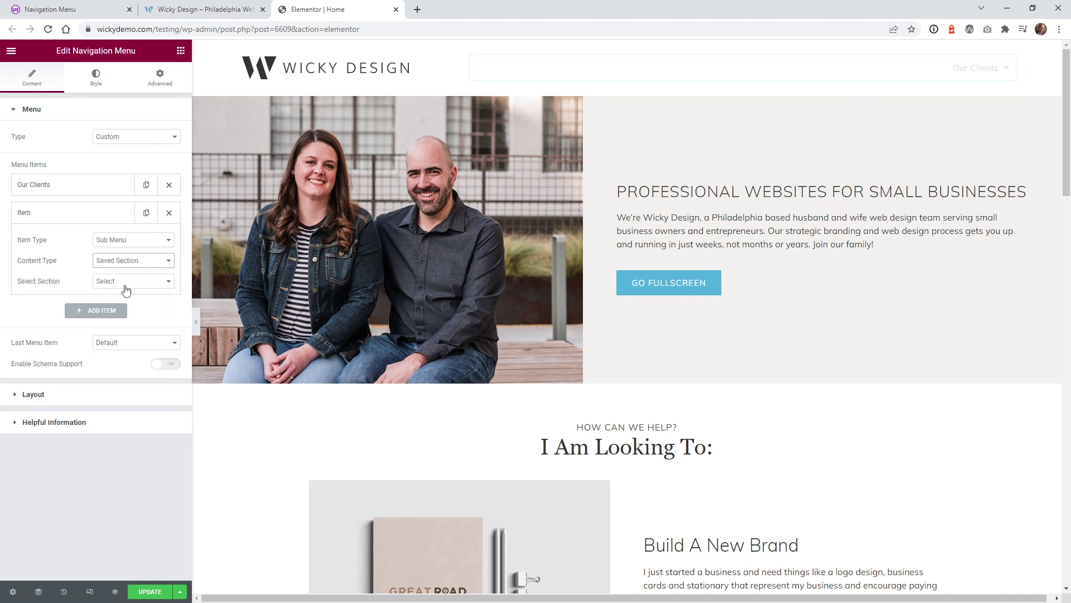
click(126, 285)
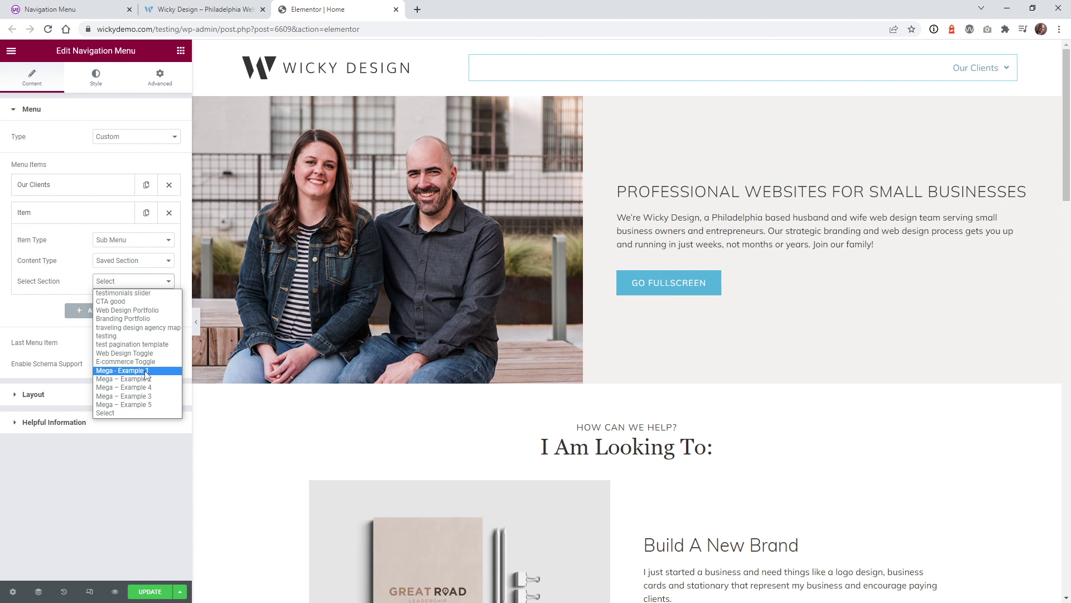
click(121, 371)
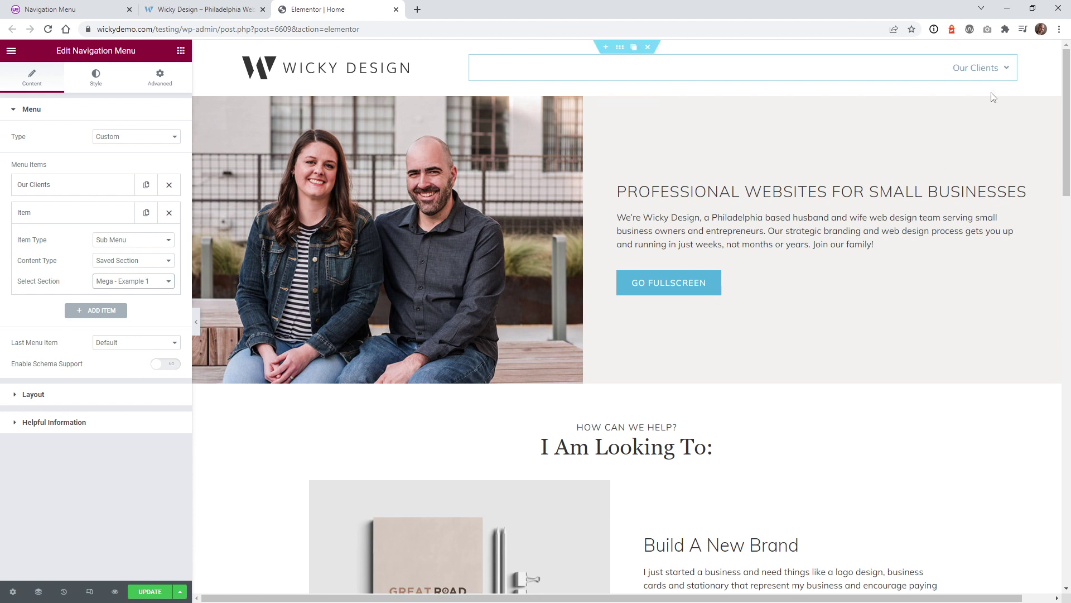
mouse_move(993, 70)
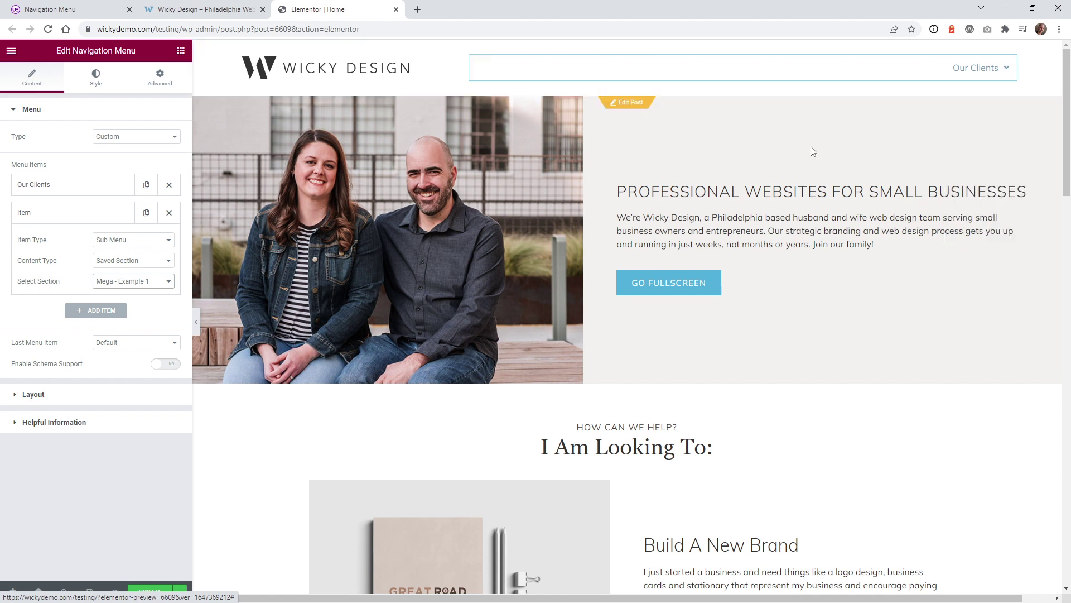
click(54, 217)
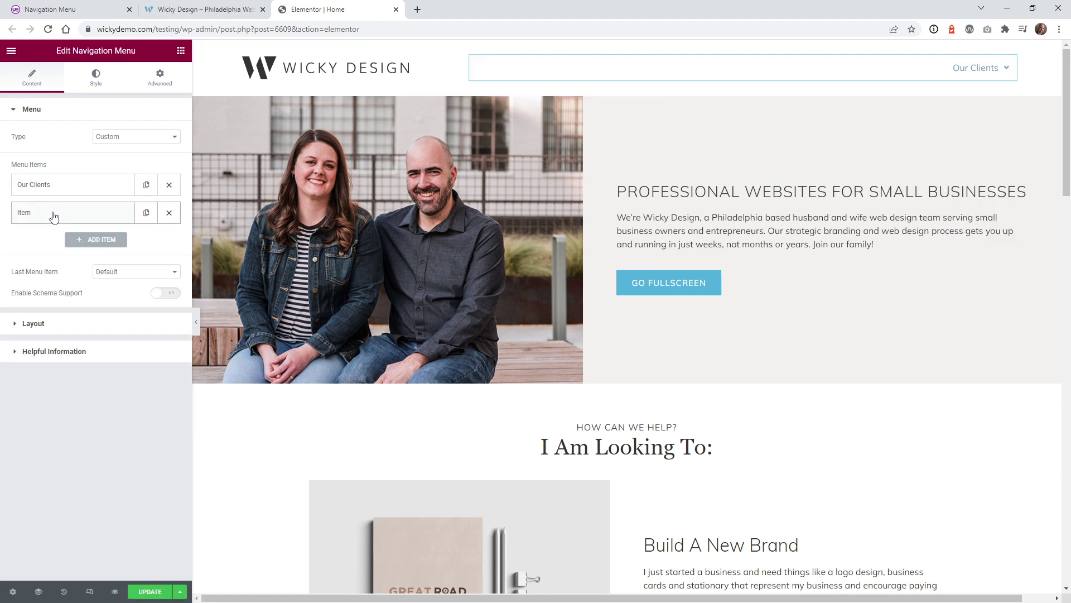
- Give the Our Clients item a custom dropdown width of 853 px and set its dropdown position to Right
click(61, 190)
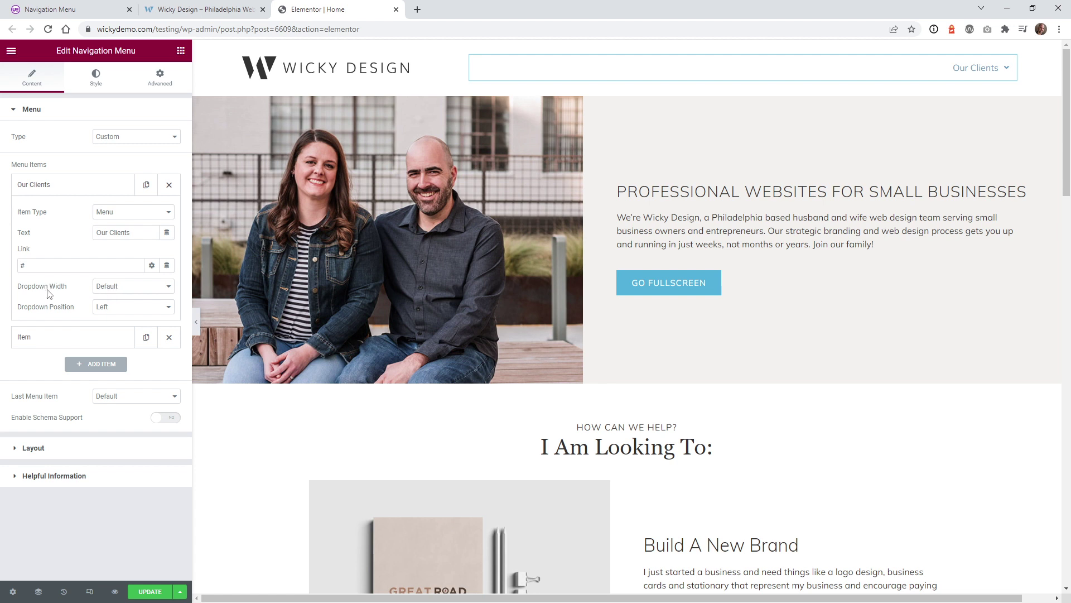
click(105, 289)
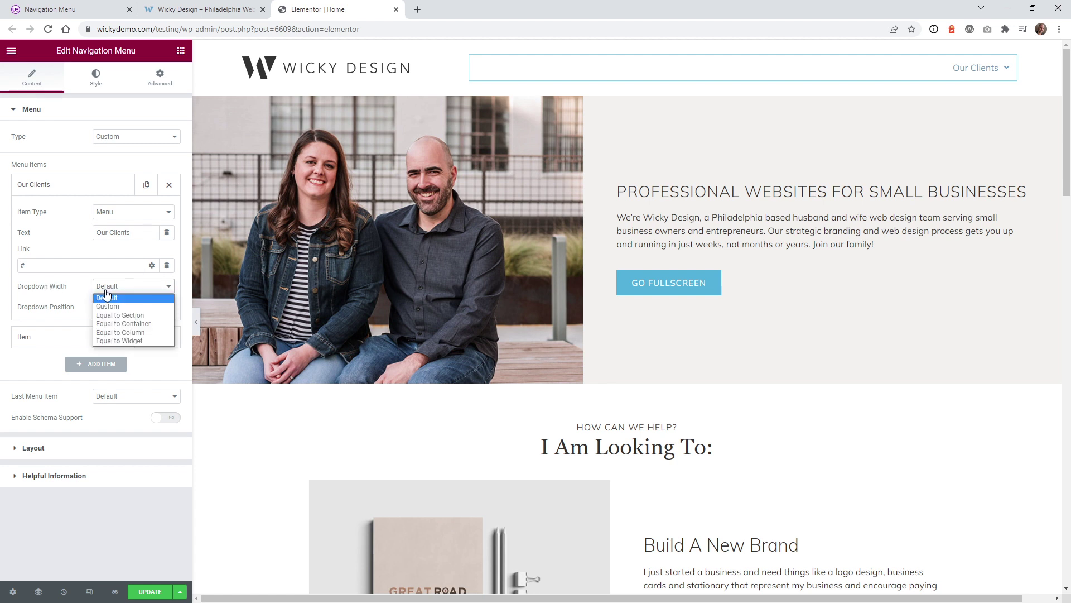
click(132, 308)
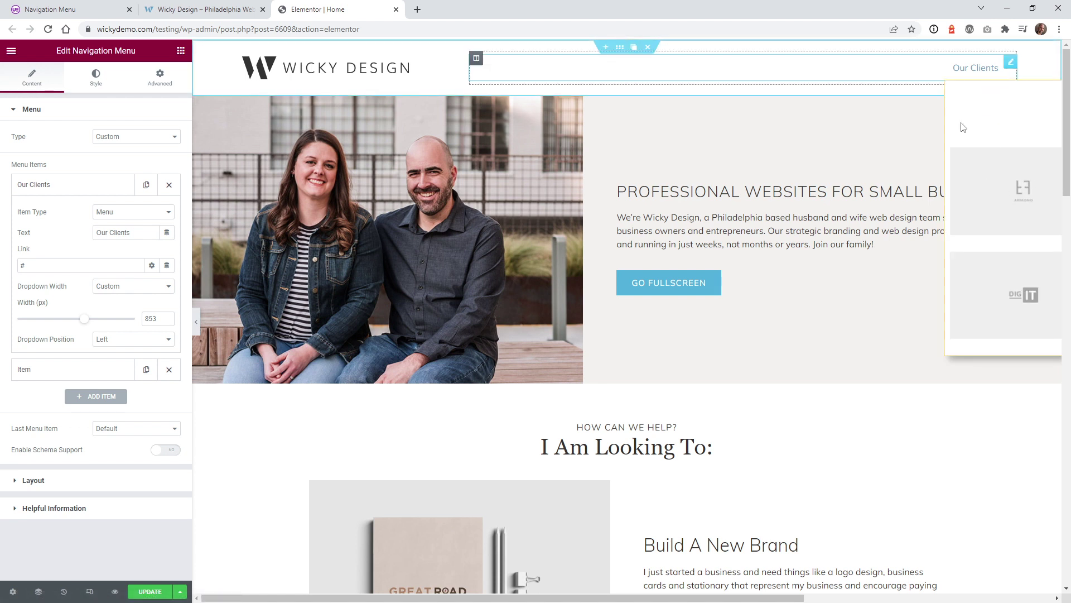
click(109, 340)
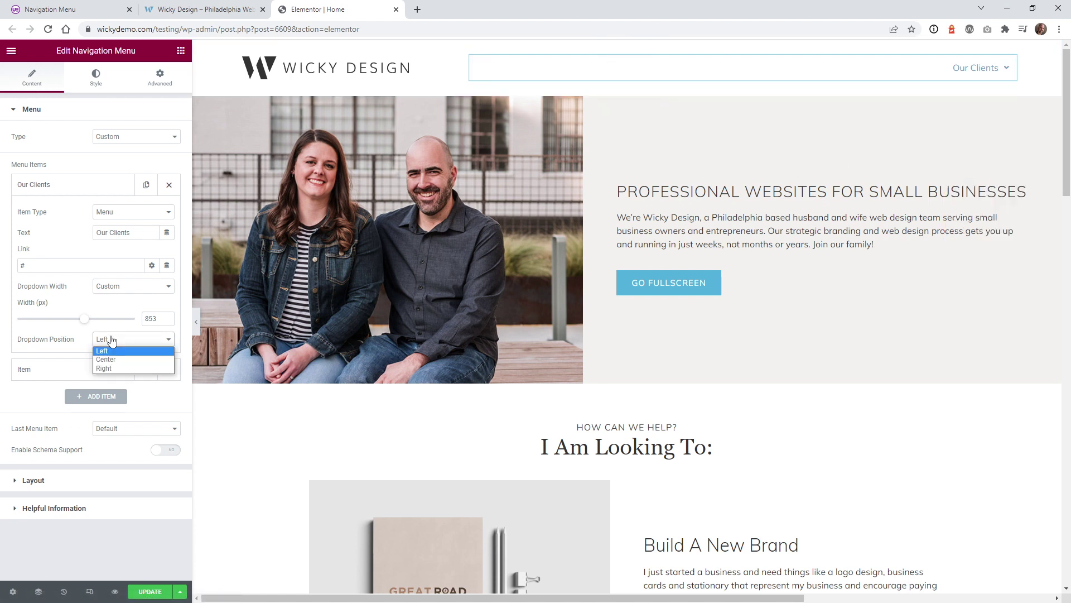
click(108, 368)
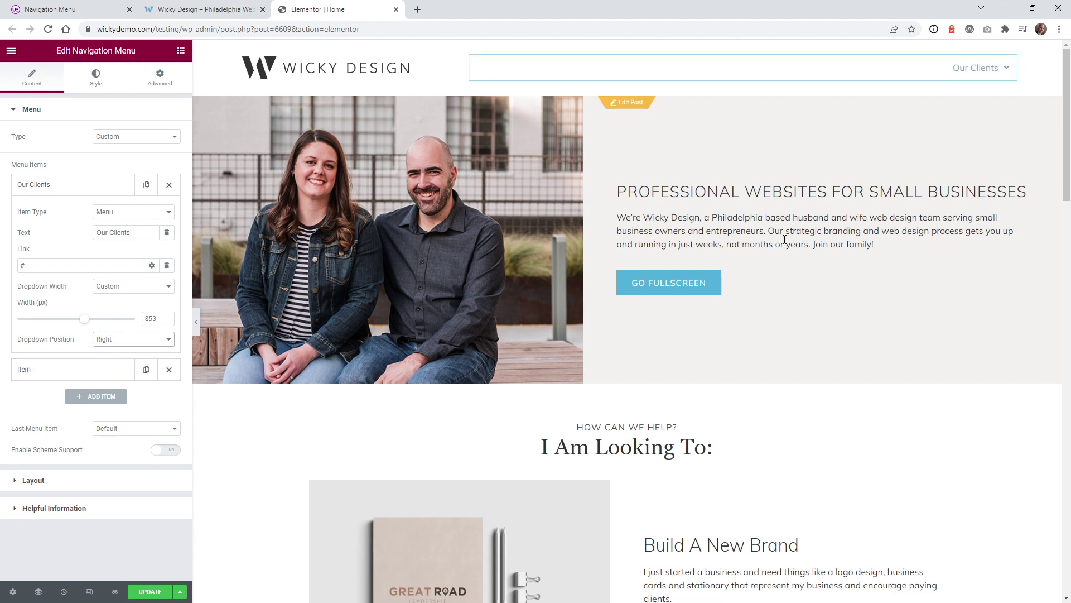
mouse_move(1001, 82)
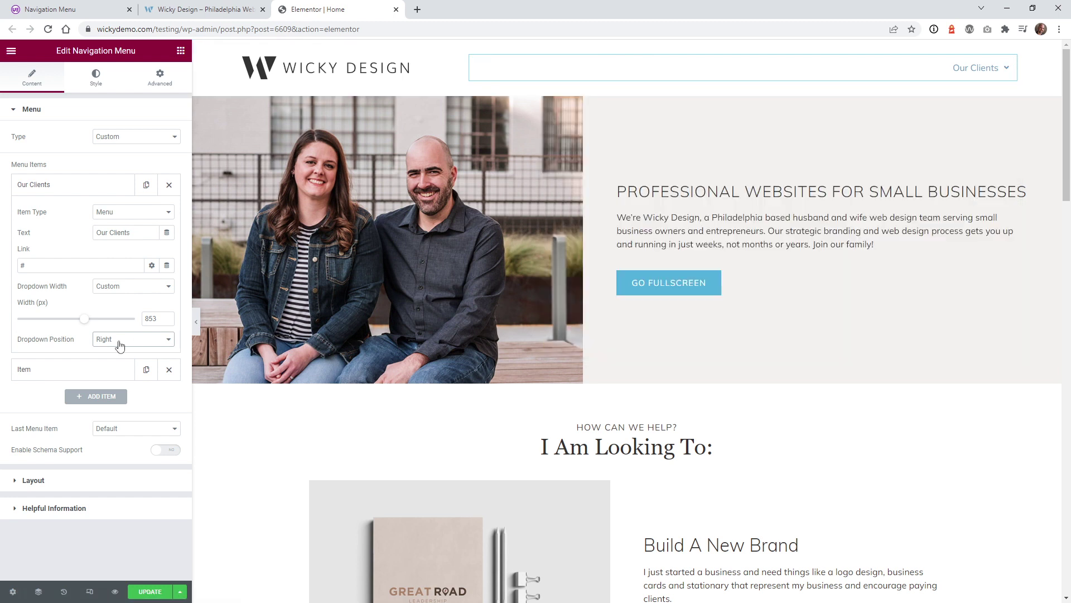
- Widen the Our Clients dropdown to 1494 px and preview it in the header
drag(93, 322, 102, 323)
mouse_move(987, 75)
drag(104, 322, 136, 328)
mouse_move(968, 81)
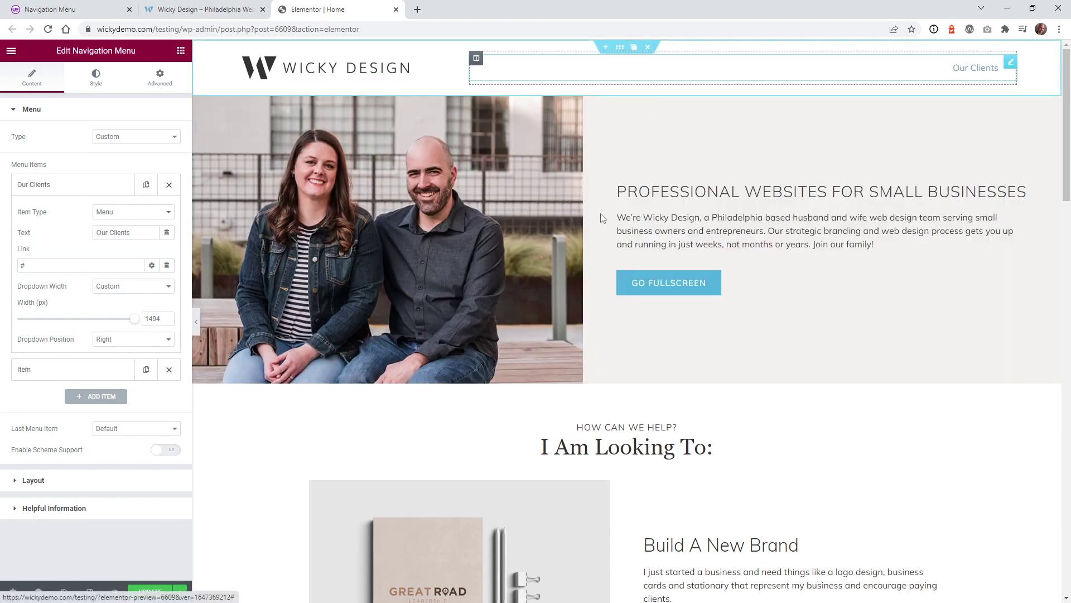
- Set the Our Clients dropdown width to Equal to Container and preview it in the header with the editing panel hidden
click(115, 340)
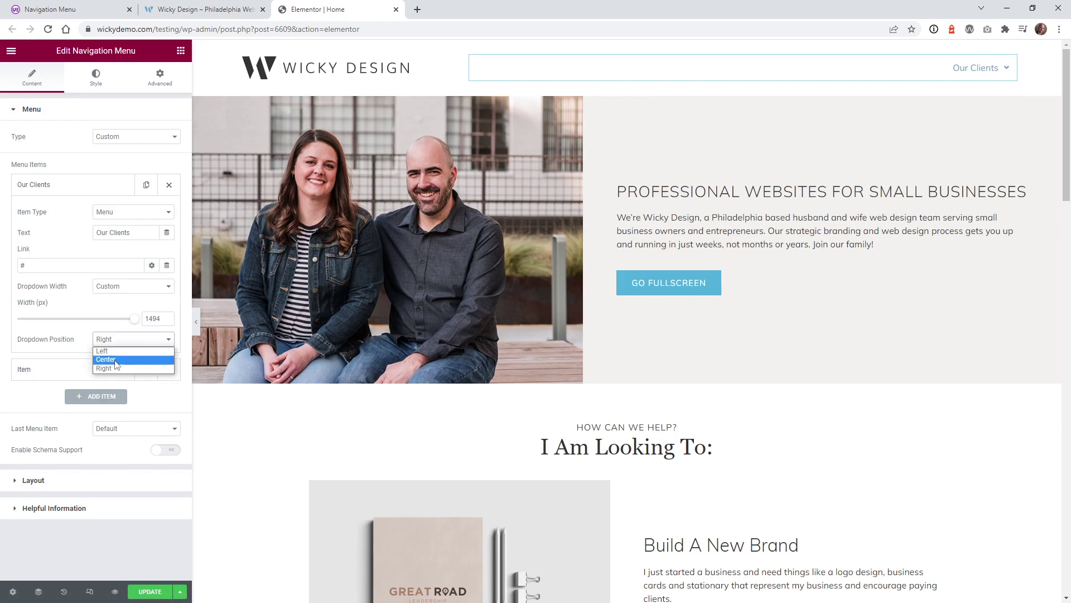
click(75, 341)
click(109, 288)
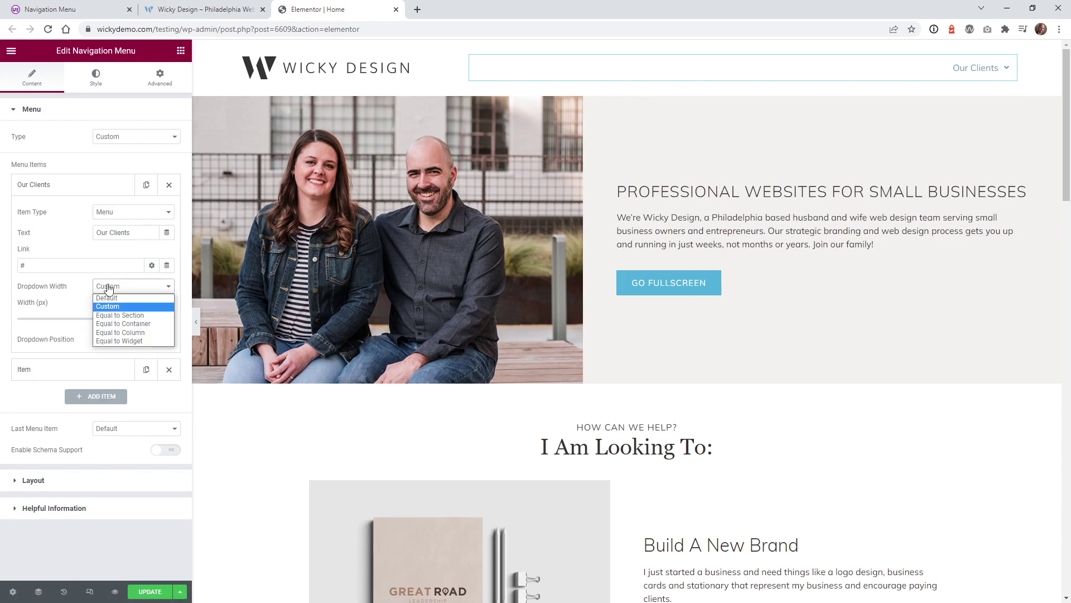
click(128, 324)
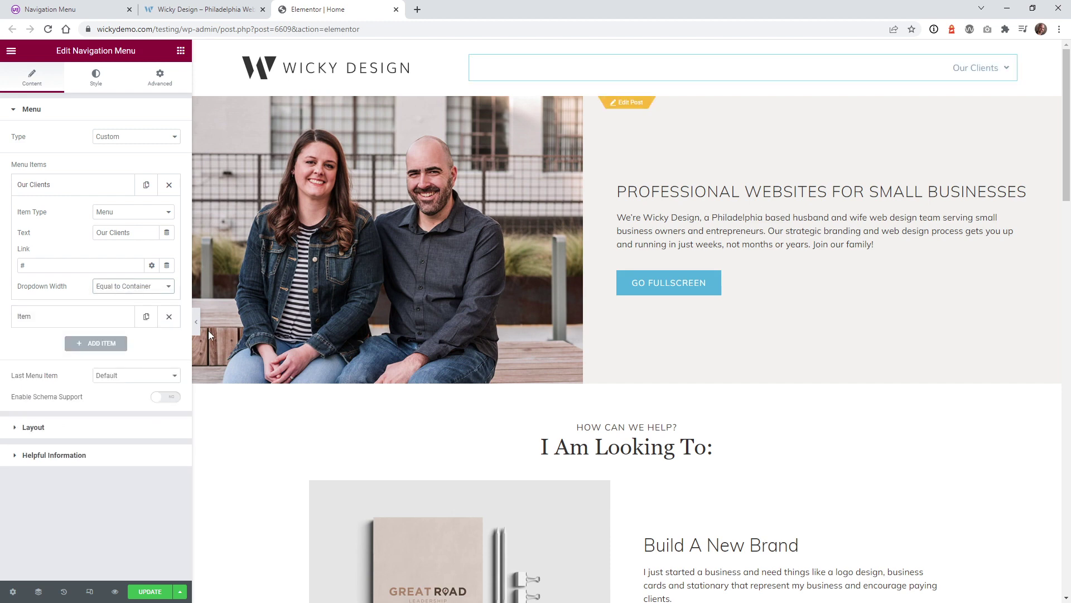
click(195, 323)
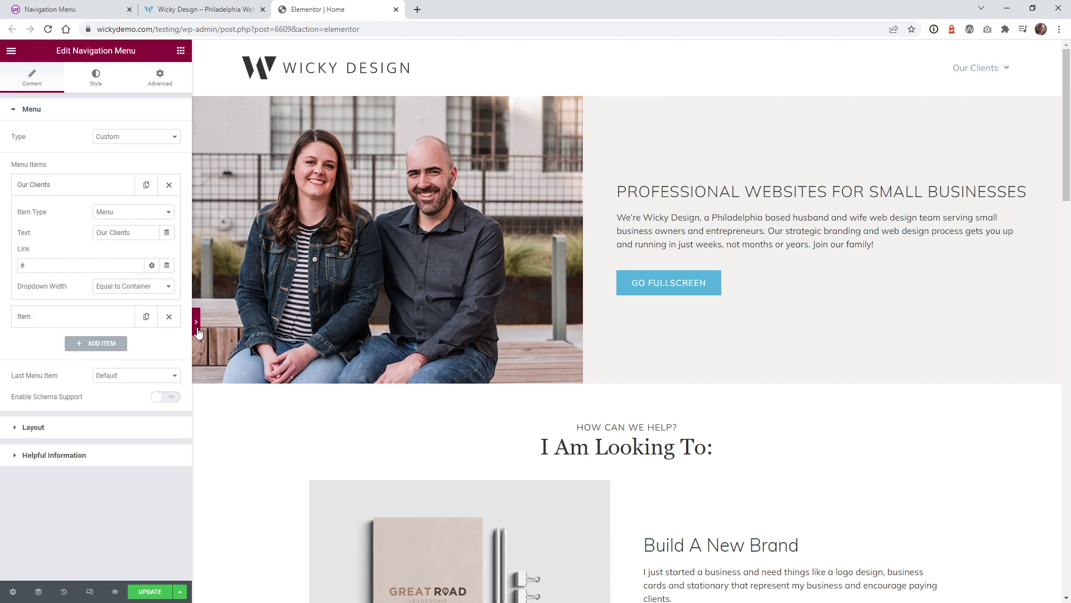
mouse_move(890, 71)
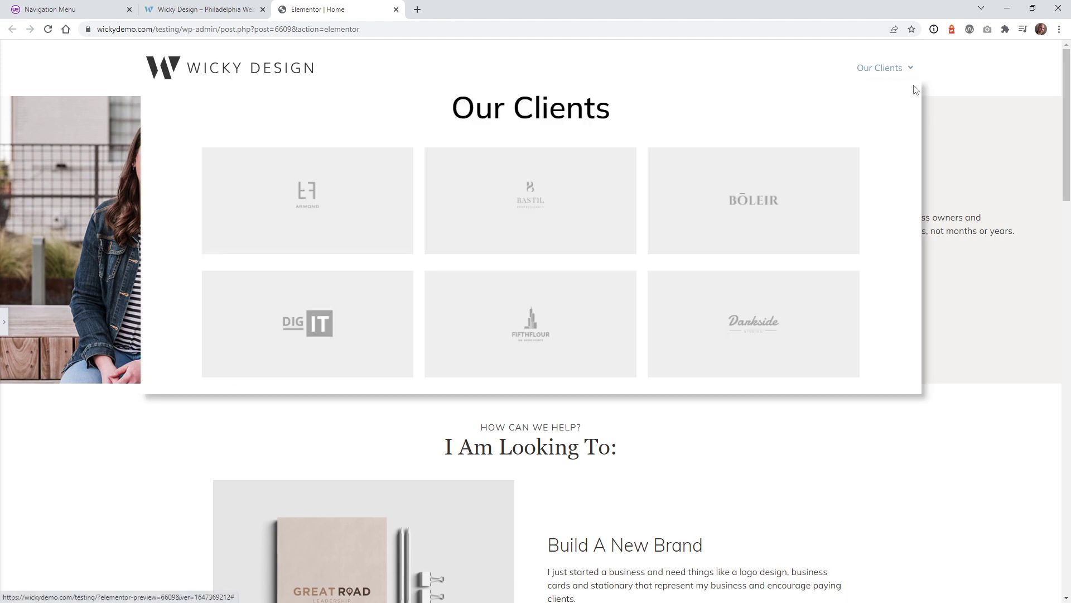
click(6, 334)
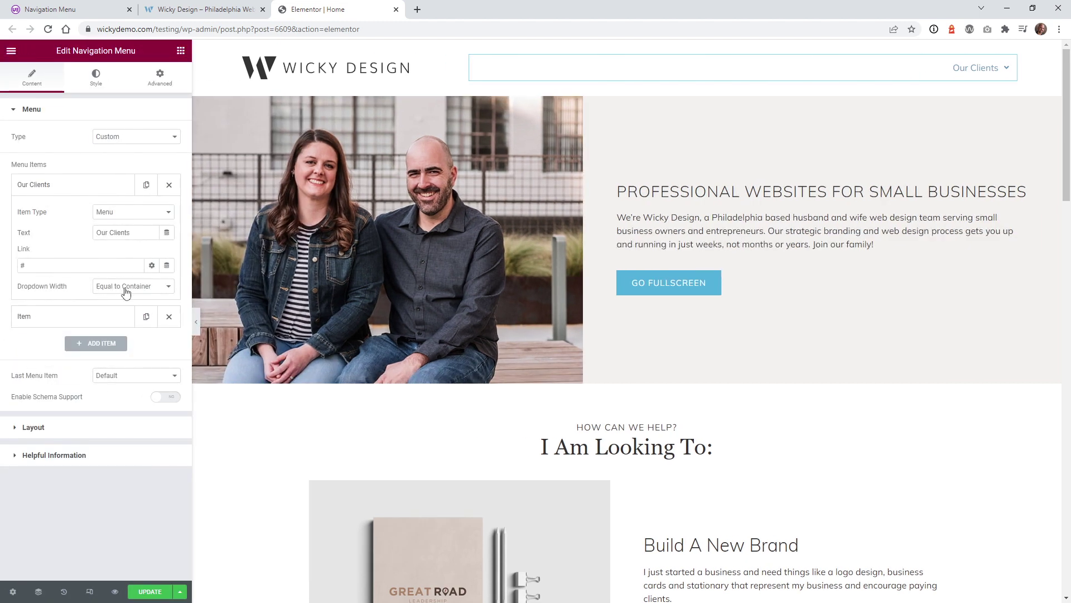
- Switch the Our Clients dropdown width to Equal to Section and preview it across the full page width
click(126, 289)
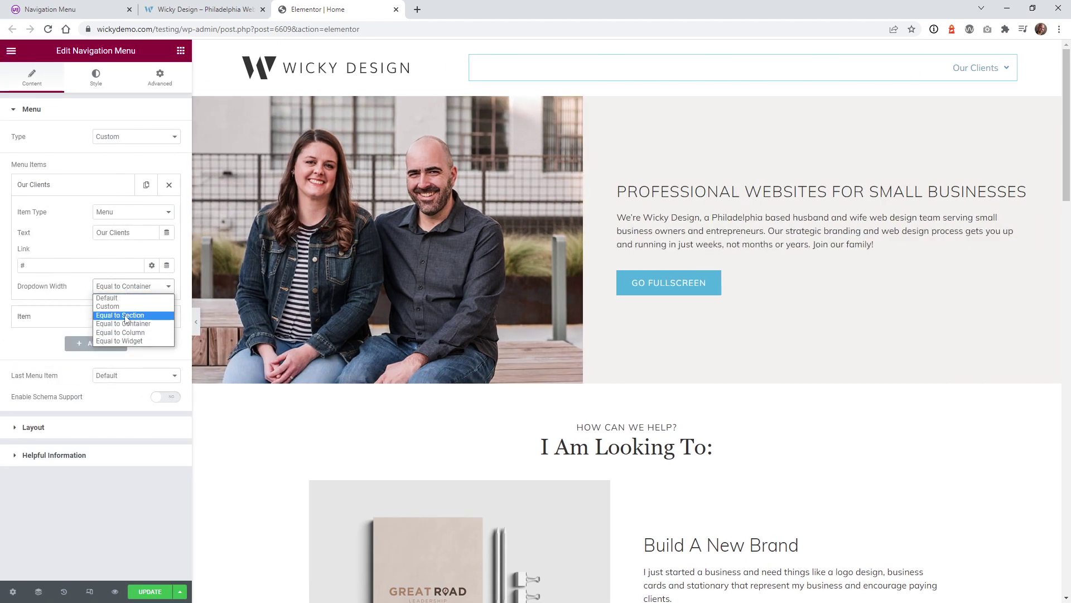
click(126, 316)
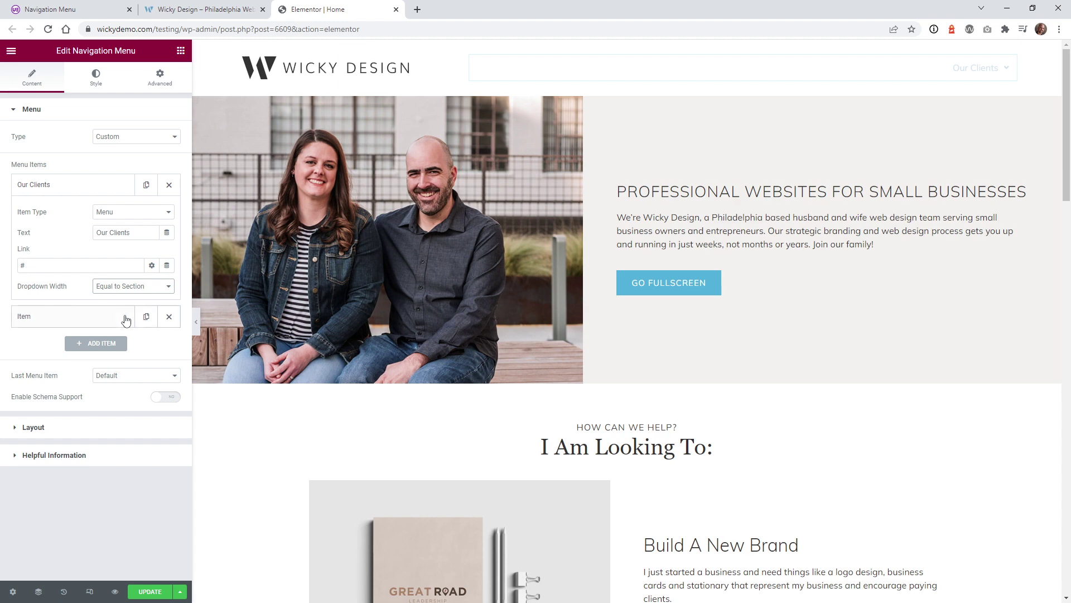
click(196, 332)
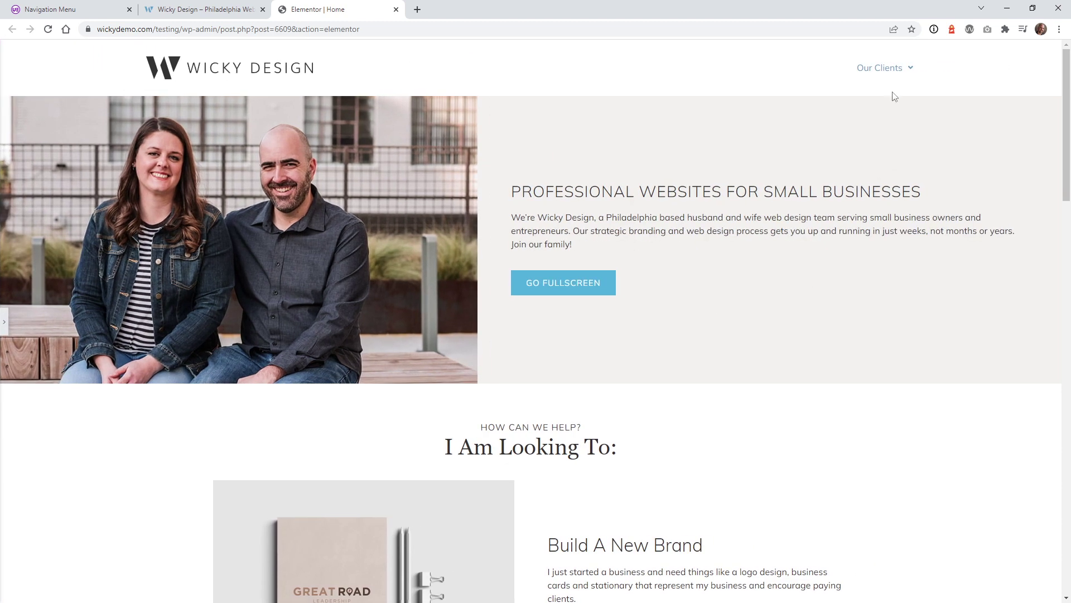
mouse_move(896, 82)
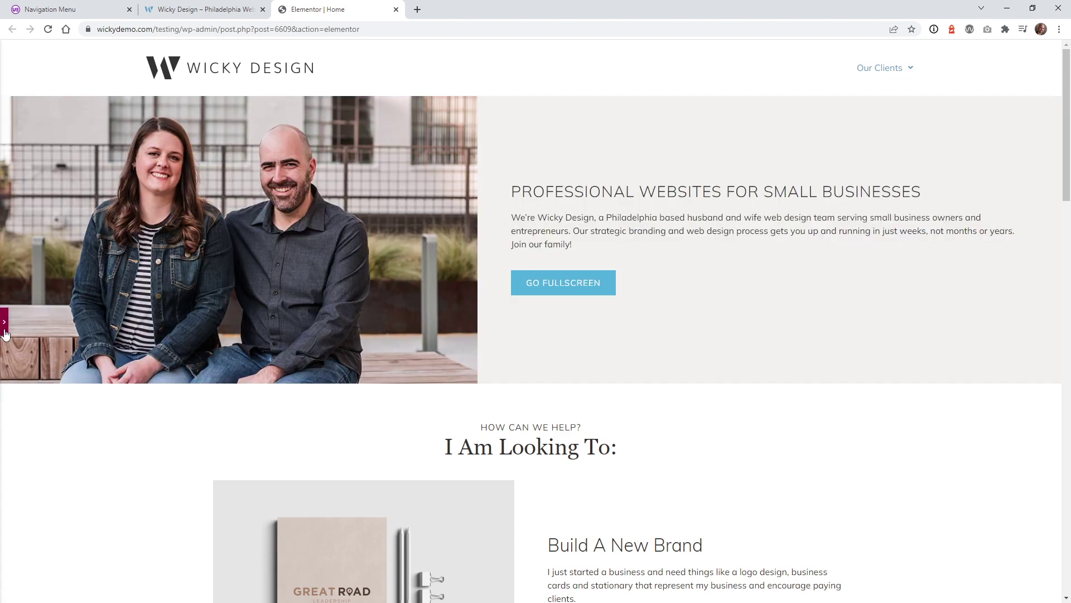
click(4, 322)
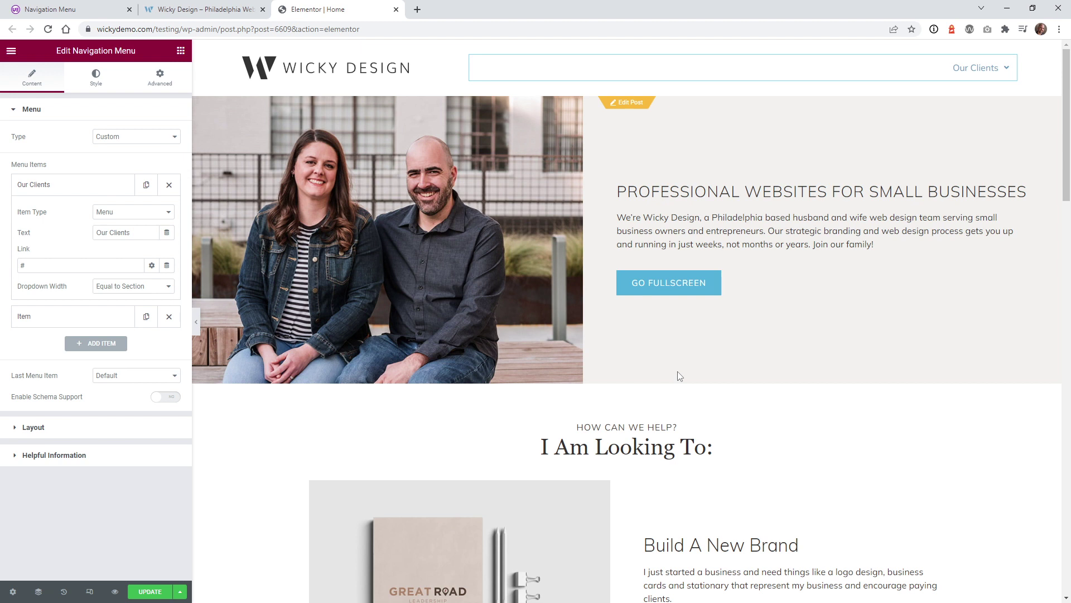
- Open the header section's layout settings and examine its boxed width and the columns inside it
click(115, 291)
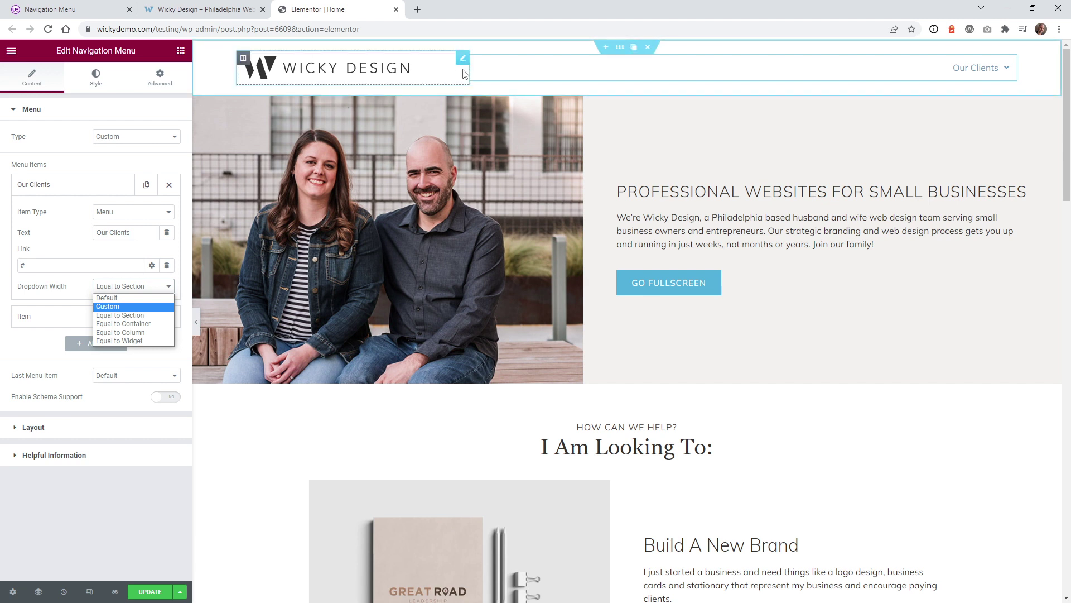
click(624, 49)
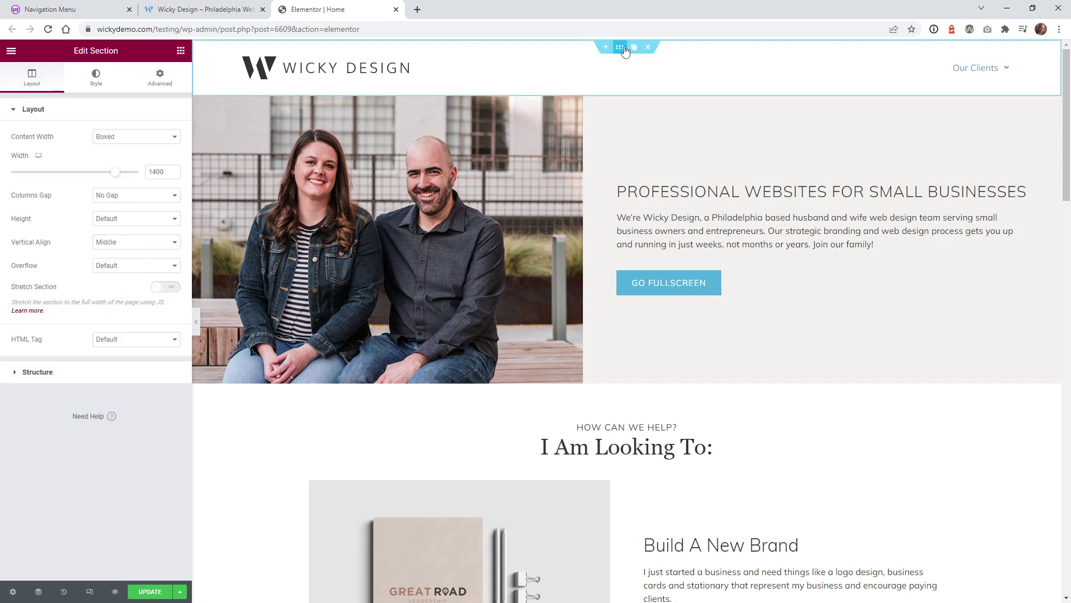
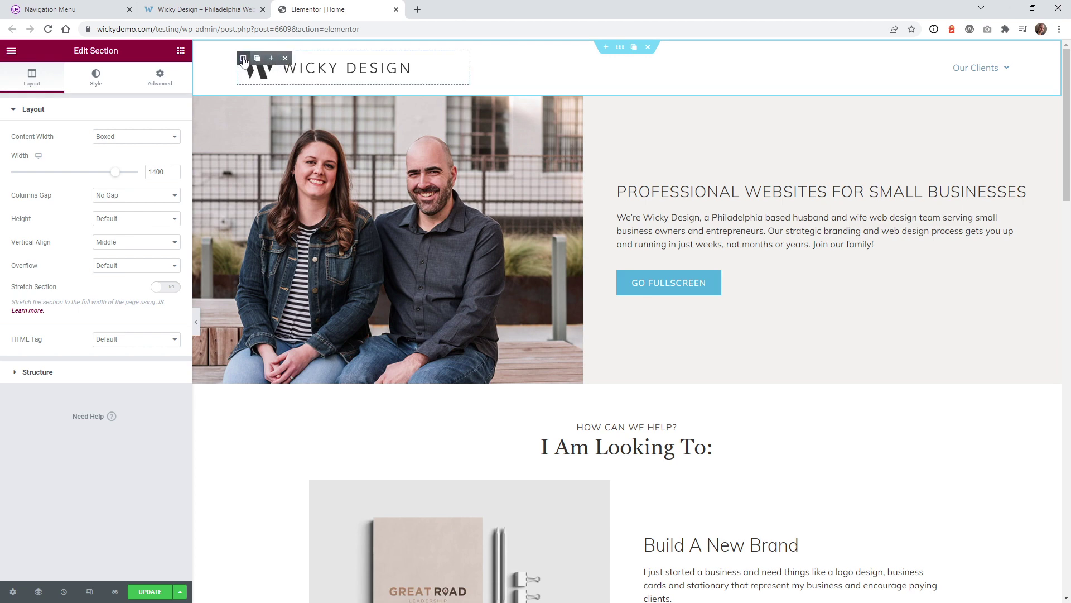
mouse_move(988, 68)
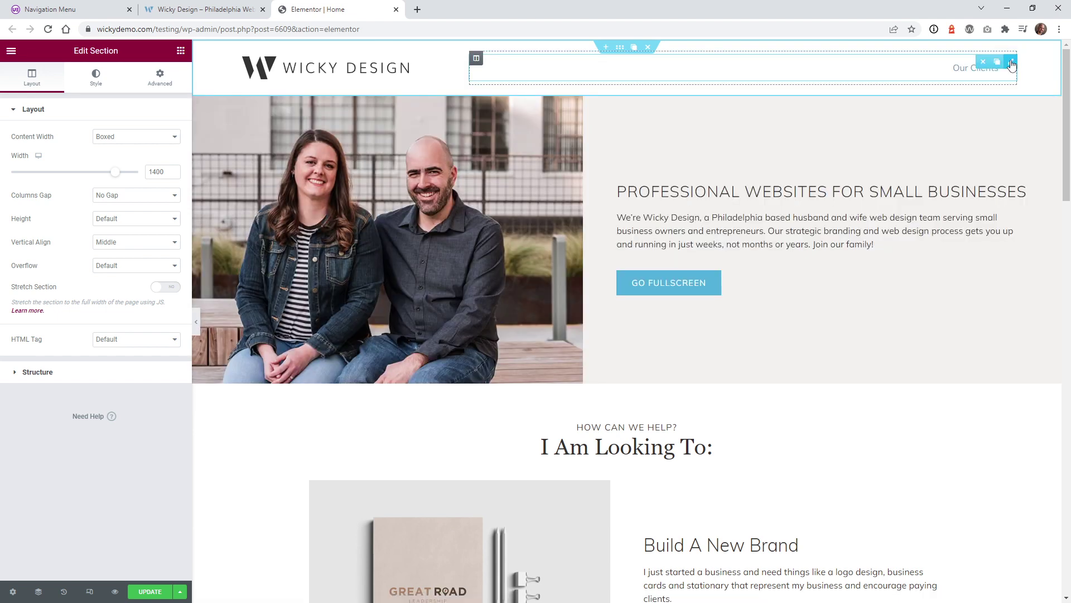
- Reopen the Navigation Menu widget, set the Our Clients dropdown width to Equal to Column and preview it
click(1011, 62)
click(73, 184)
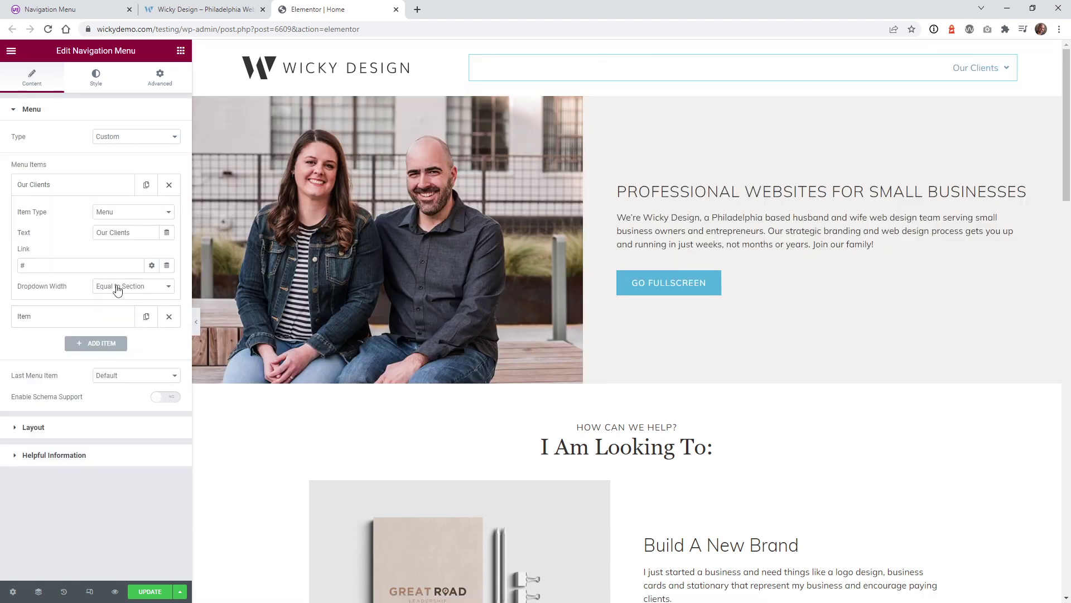
click(130, 286)
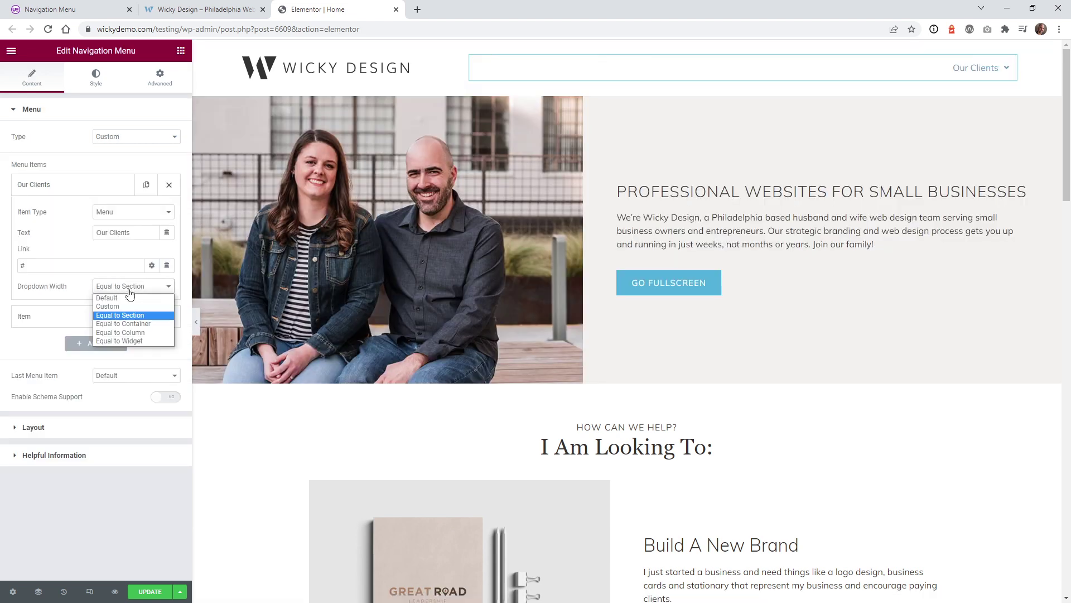
click(150, 333)
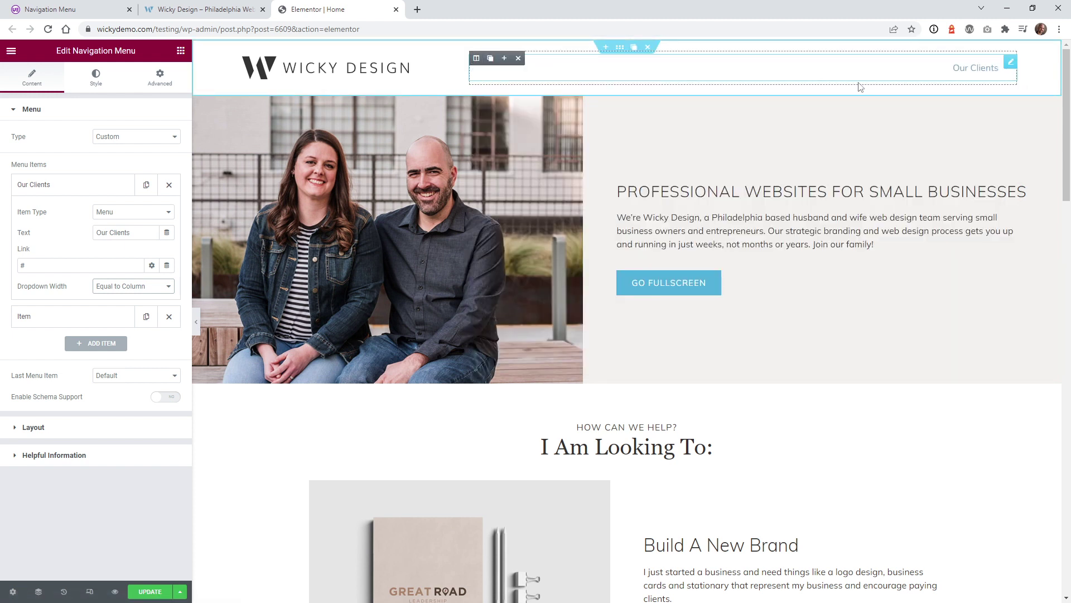
mouse_move(999, 79)
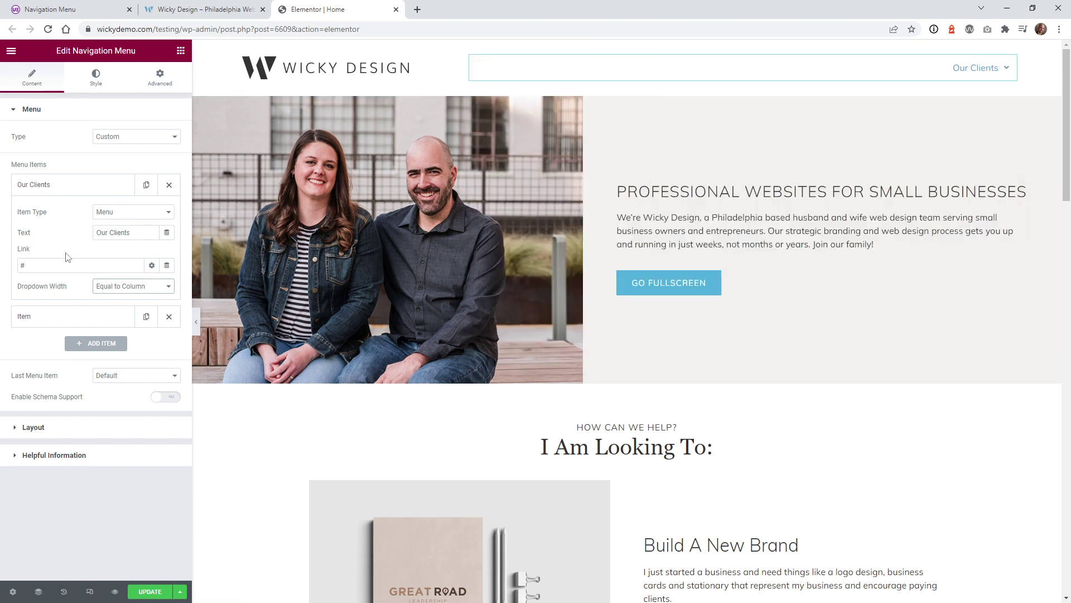
- Set the Our Clients dropdown width to Equal to Widget and narrow the header column holding the navigation menu
click(119, 286)
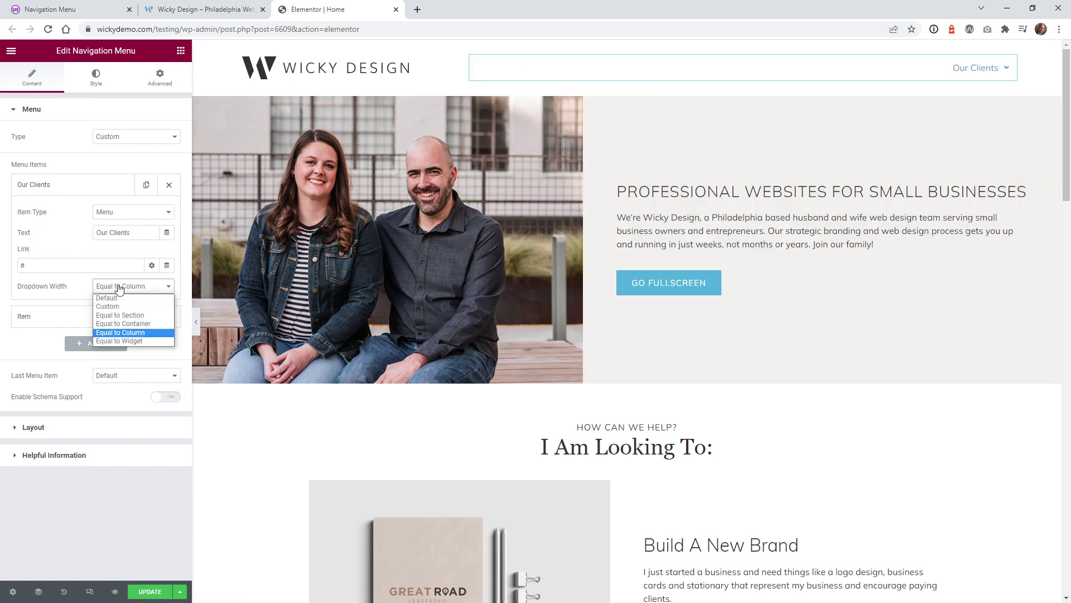
click(135, 342)
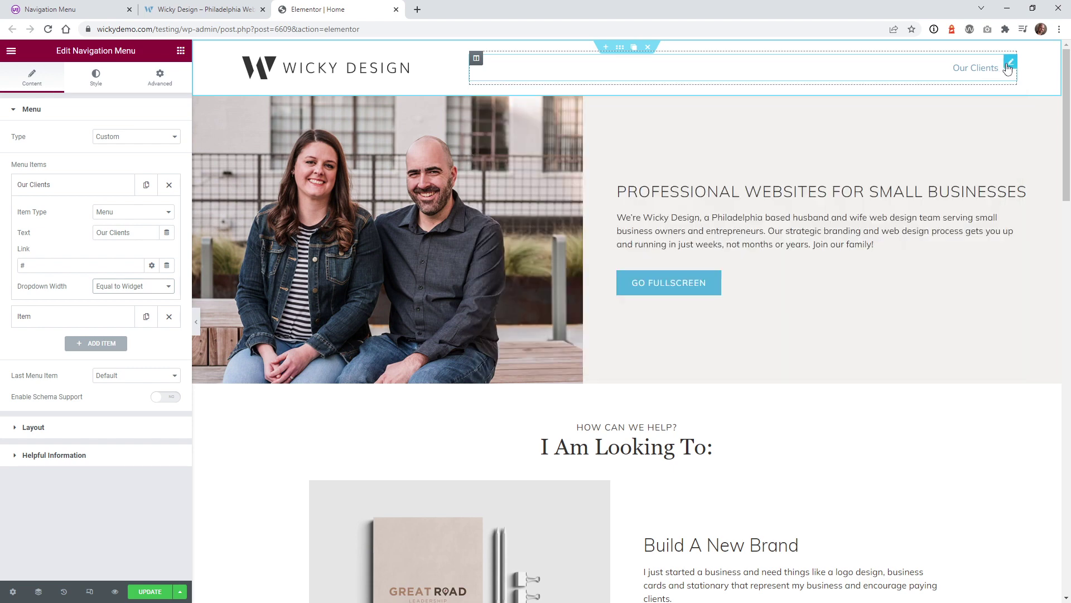
mouse_move(957, 73)
drag(469, 73, 820, 67)
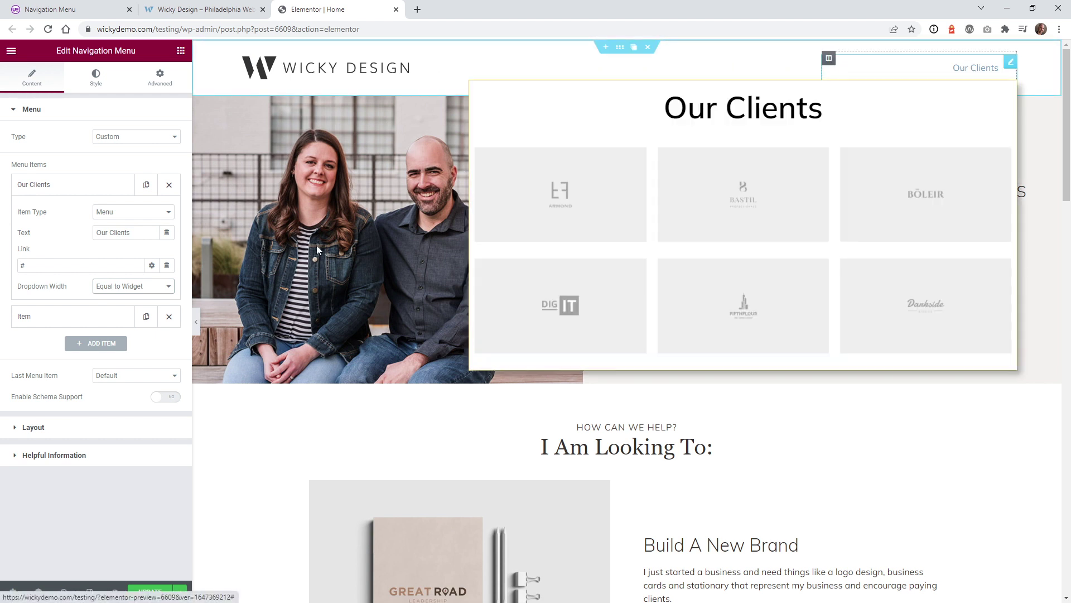
- Preview the page in a new tab to check the Our Clients dropdown's width, and return to the editor
click(104, 285)
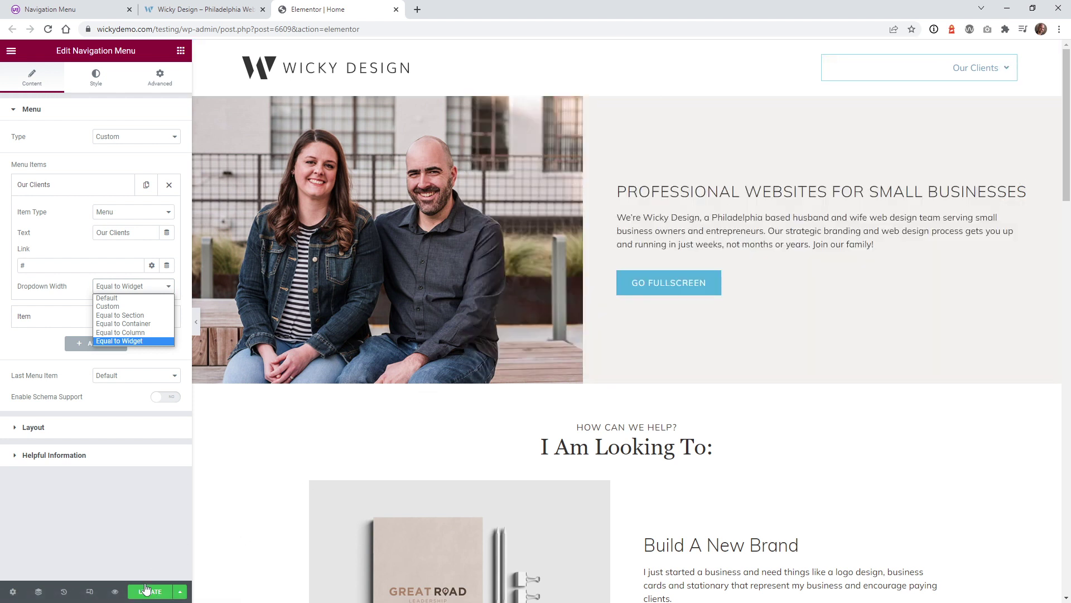
click(116, 592)
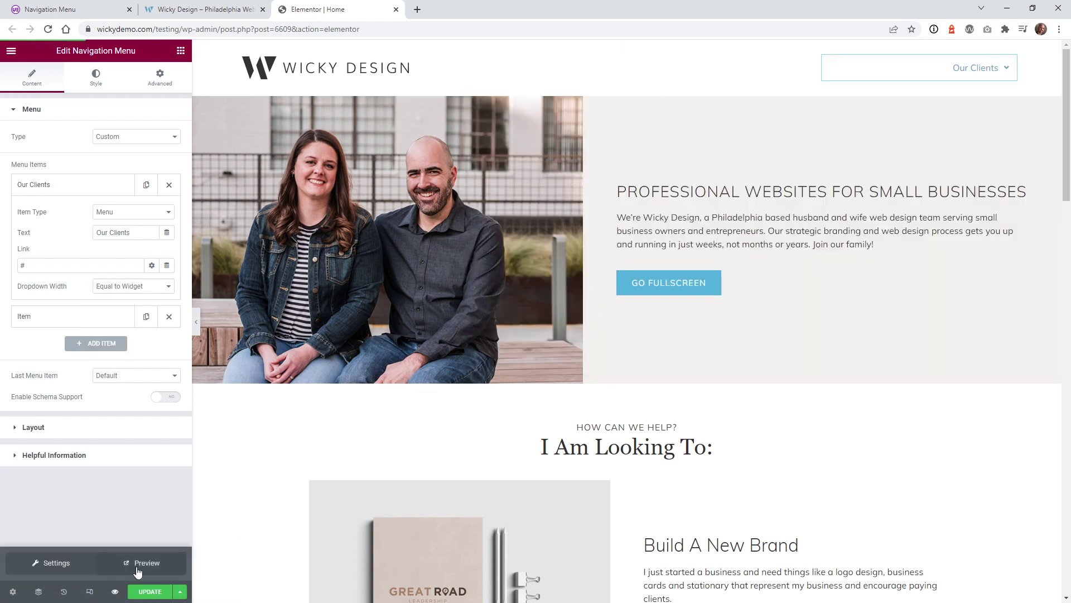
click(138, 566)
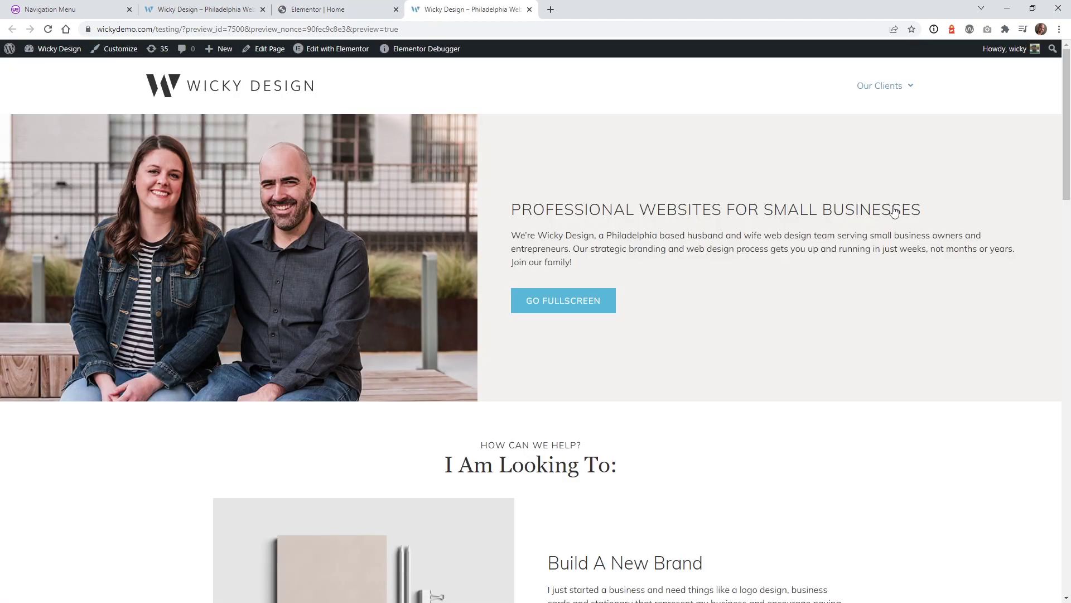
mouse_move(901, 98)
click(312, 9)
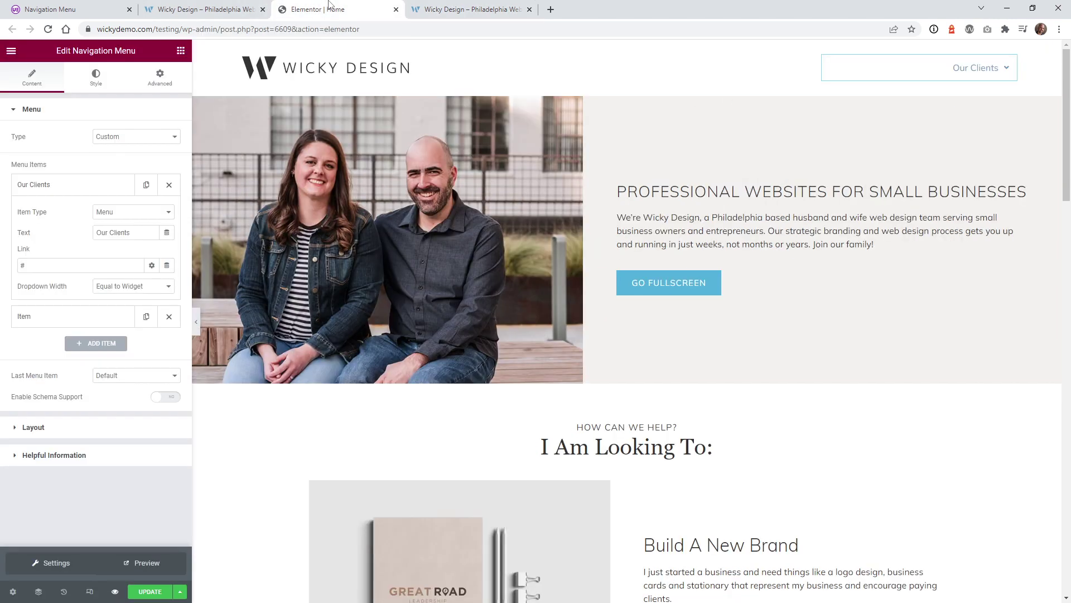
- Set the Our Clients dropdown width to Equal to Container, widen the navigation menu's column again and collapse the item
click(133, 288)
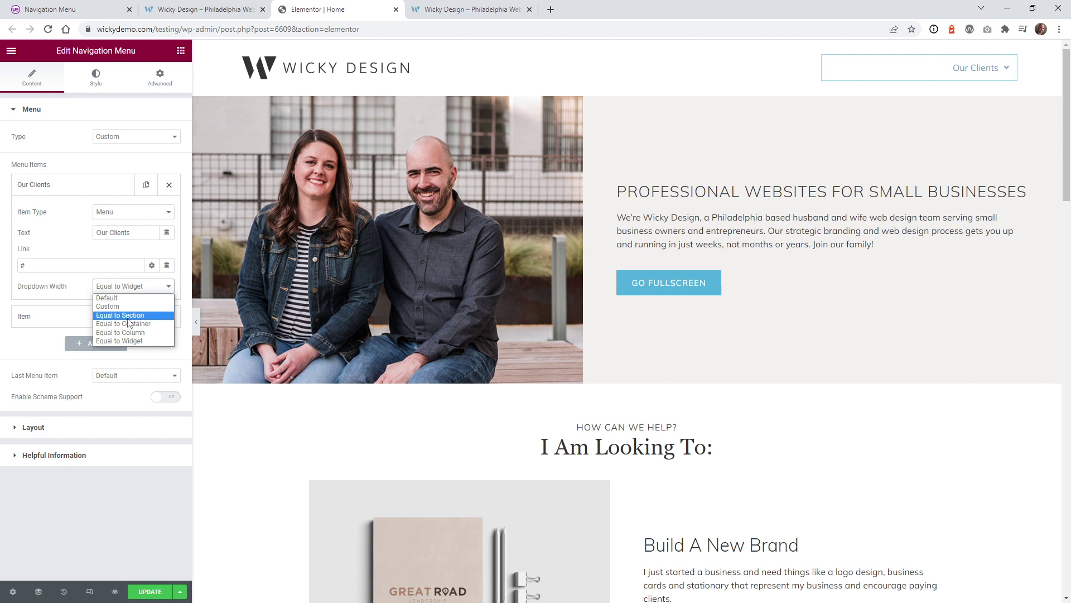
click(132, 324)
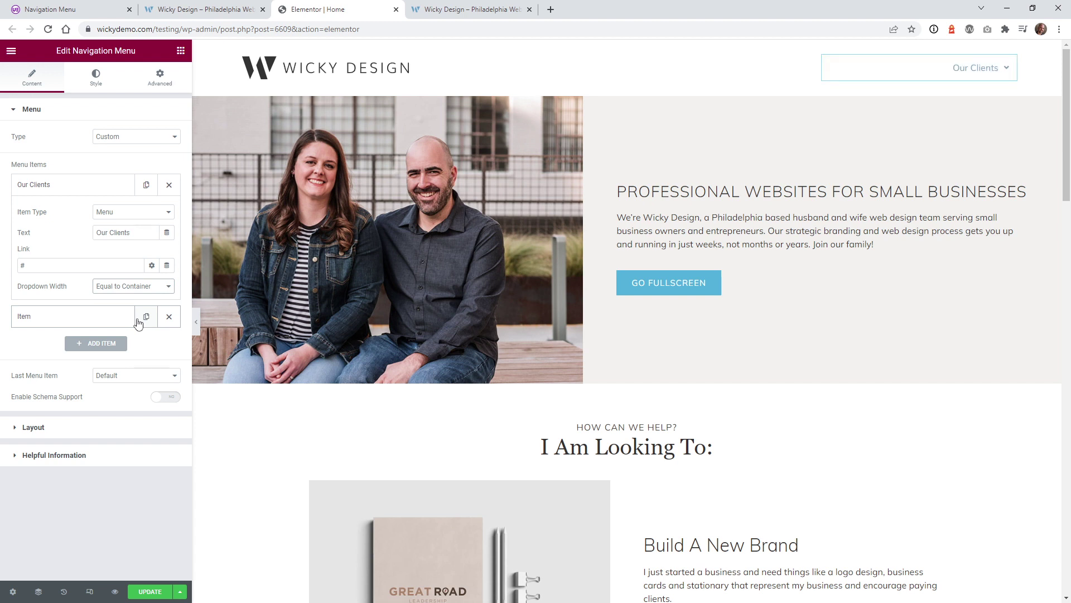
drag(819, 72, 489, 73)
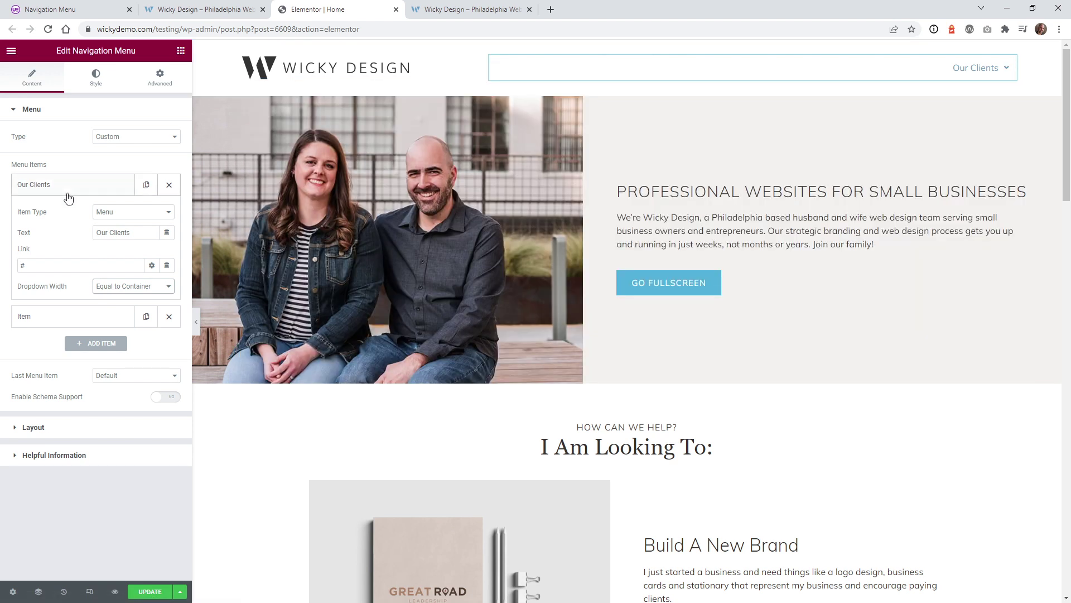
click(67, 190)
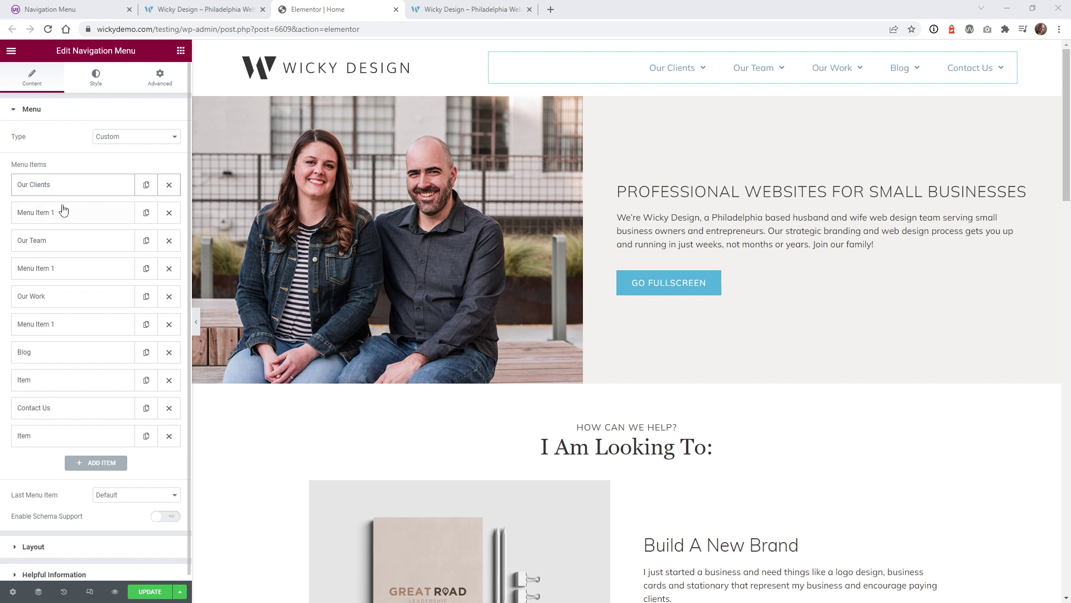
- Review the settings of the Our Work item and the saved-section sub menu item beneath it, collapsing both
click(76, 306)
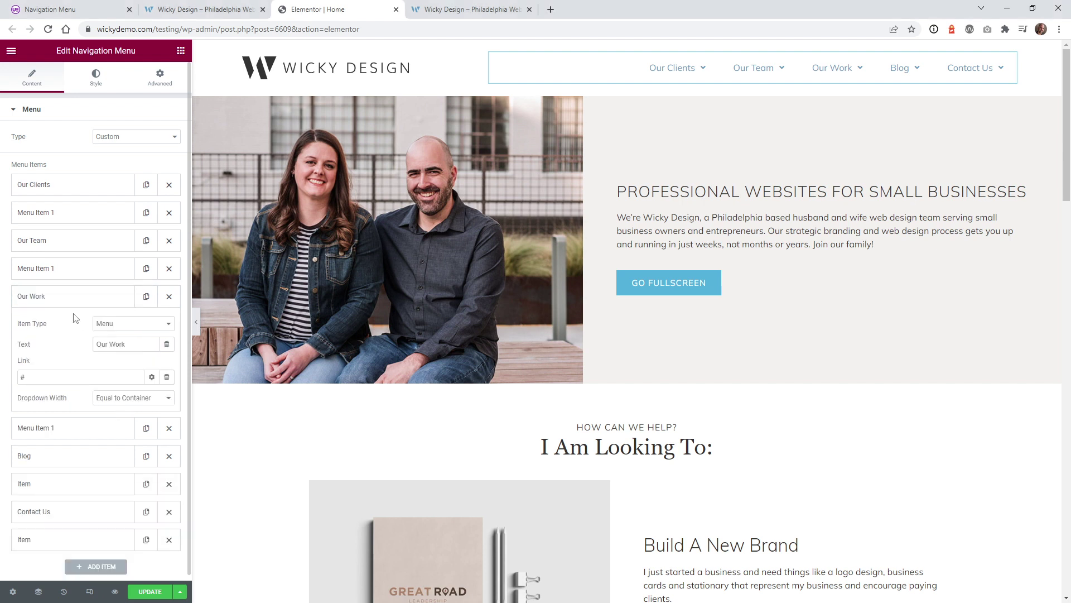
click(70, 302)
click(61, 327)
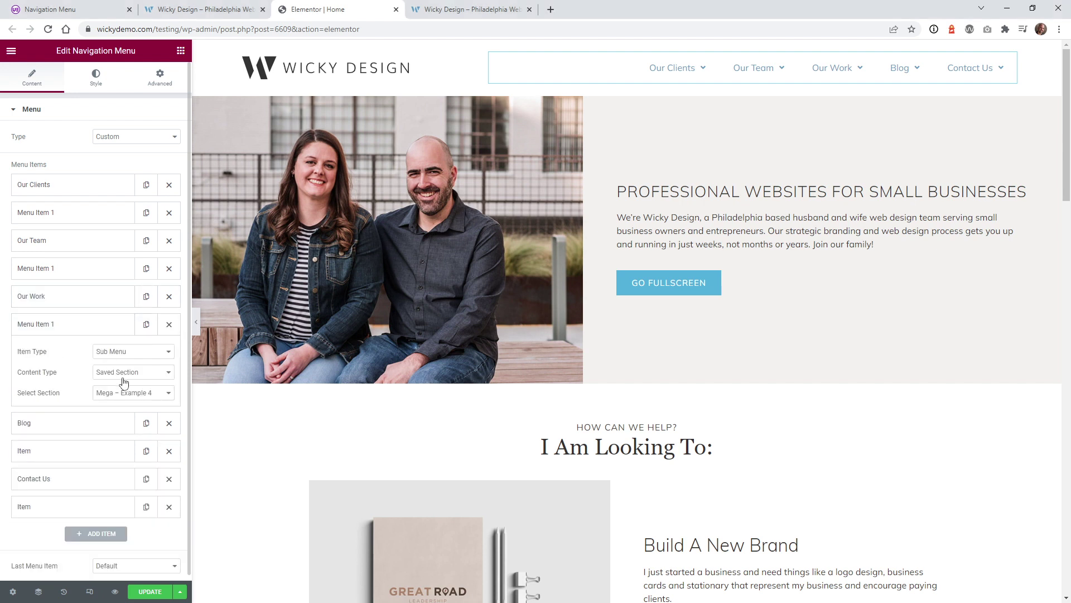
click(86, 329)
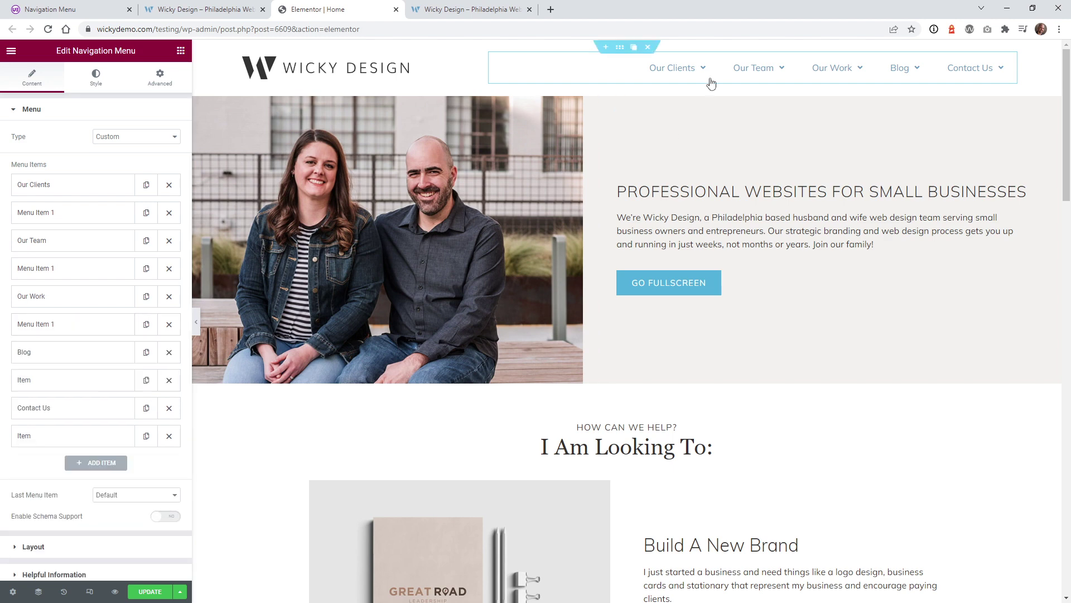
- Preview the Our Clients, Our Team, Our Work and Blog mega menu dropdowns in the header
mouse_move(698, 72)
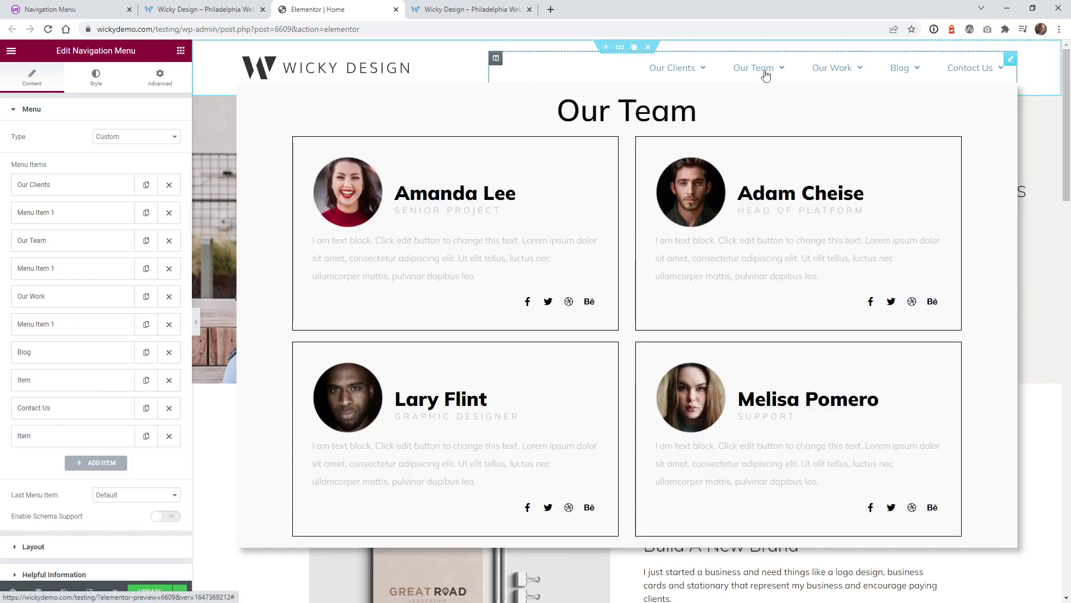
mouse_move(831, 73)
mouse_move(901, 75)
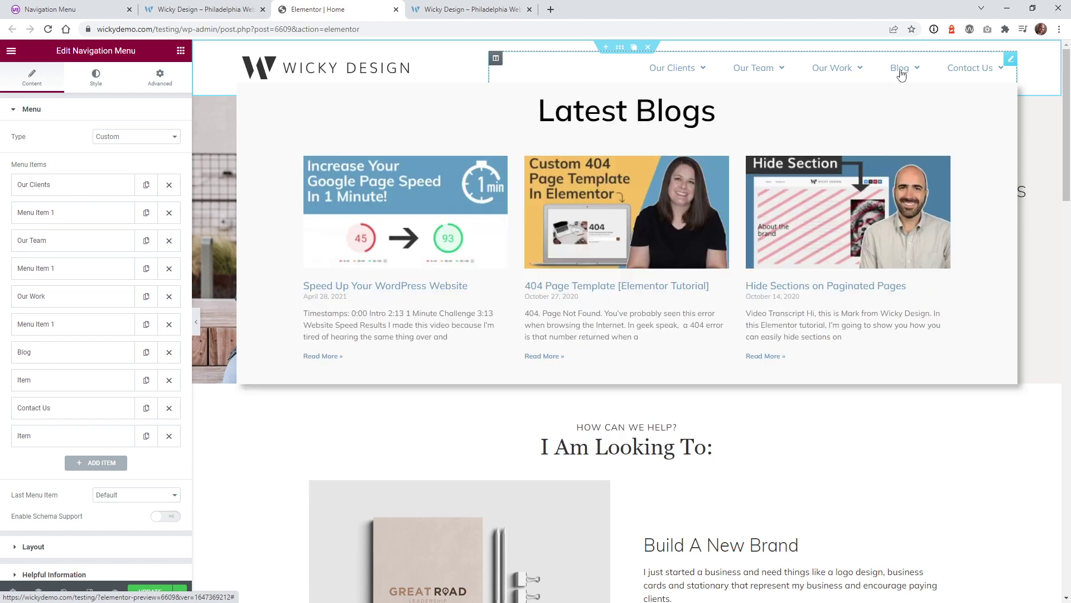
- Open the navigation menu's Layout settings, keep the Horizontal layout, and try center alignment before restoring right alignment
mouse_move(960, 76)
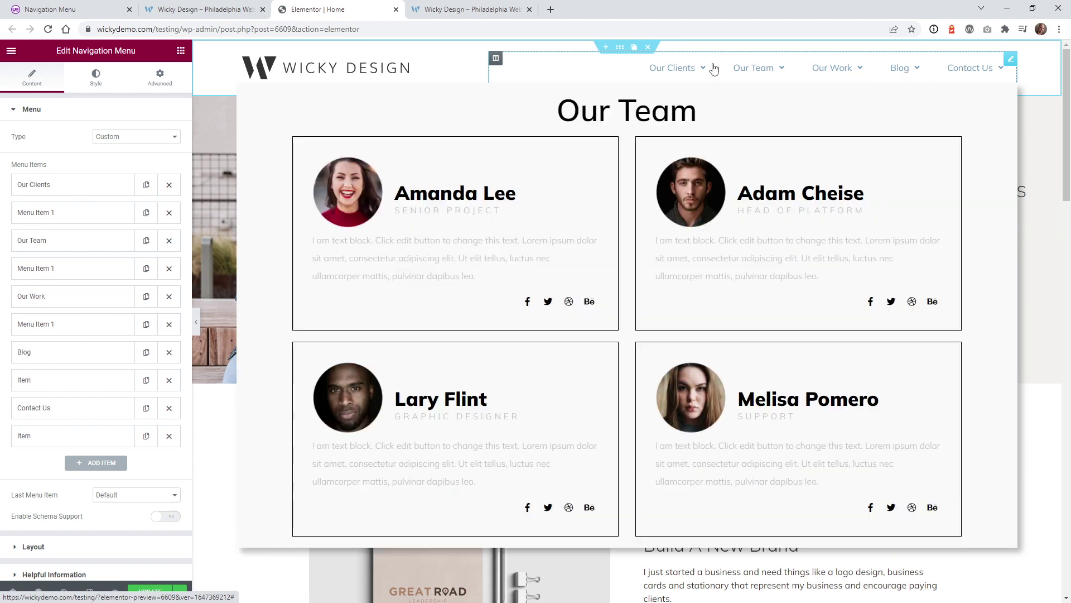
click(80, 110)
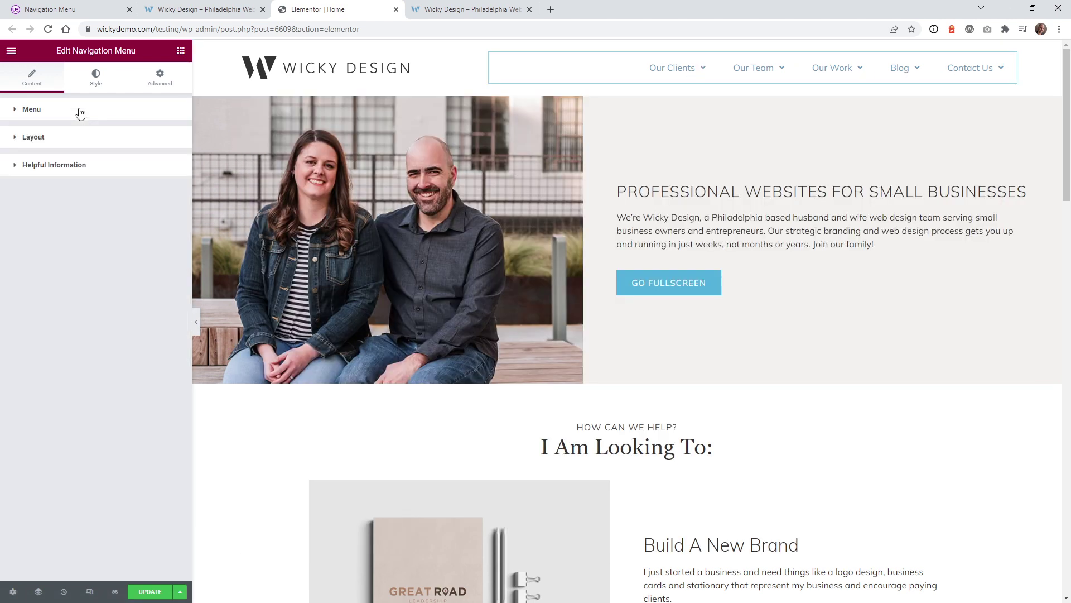
click(33, 137)
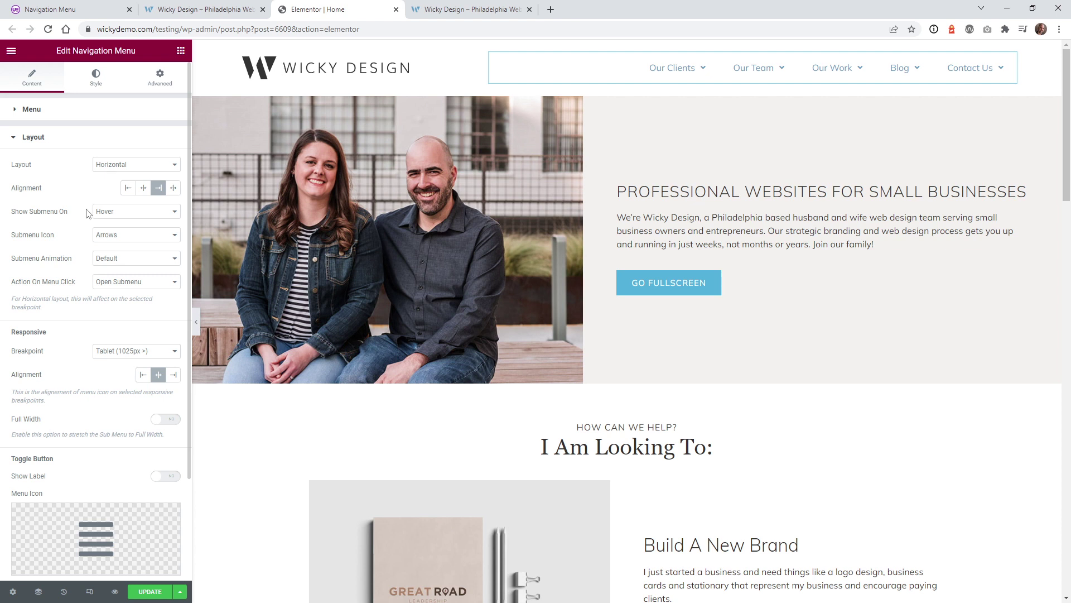
click(124, 167)
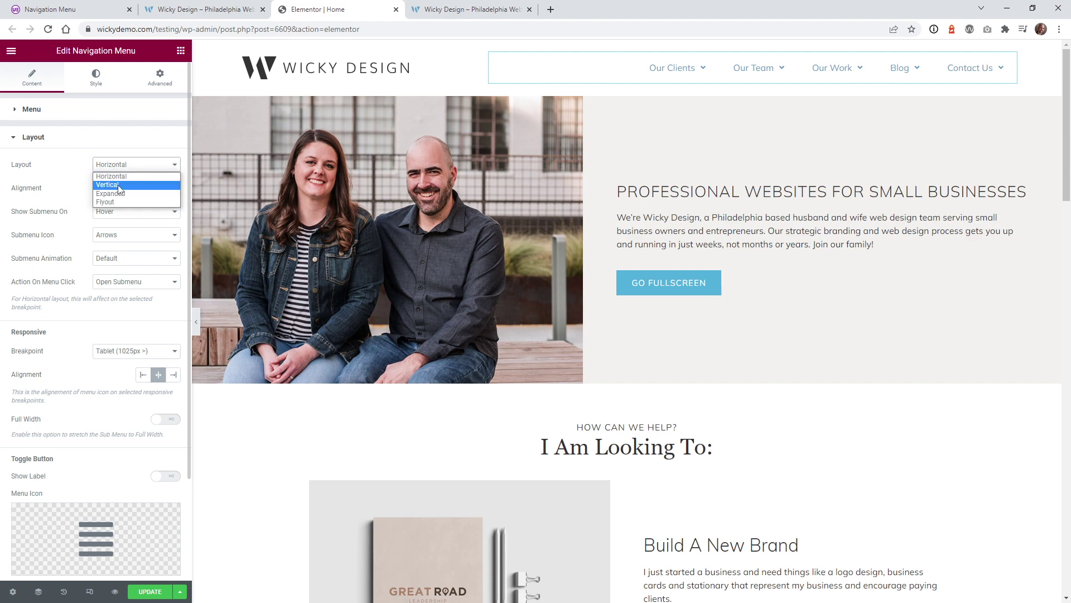
click(117, 176)
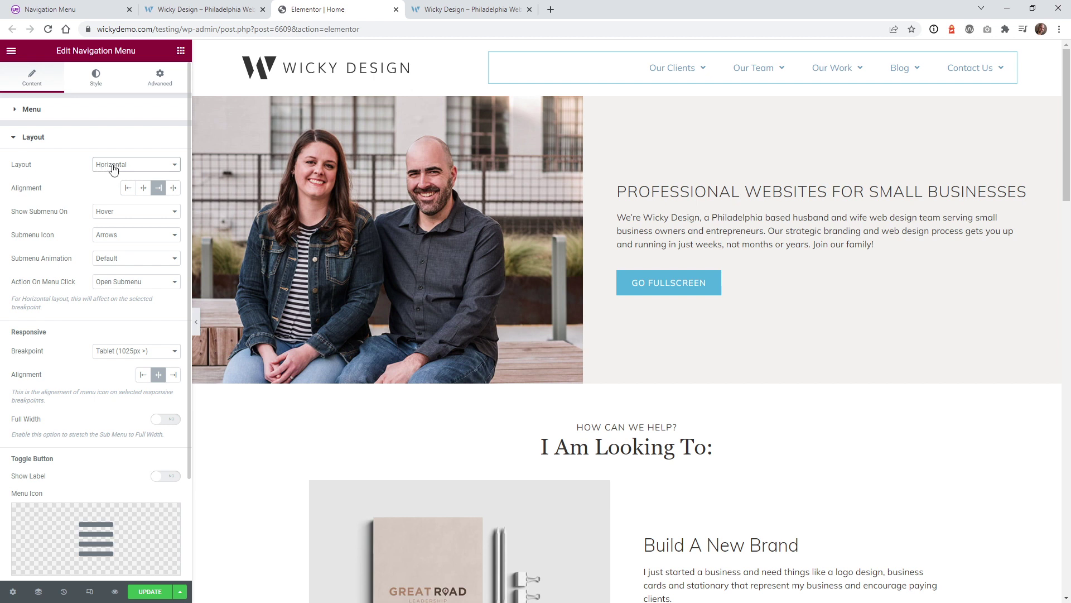
click(143, 188)
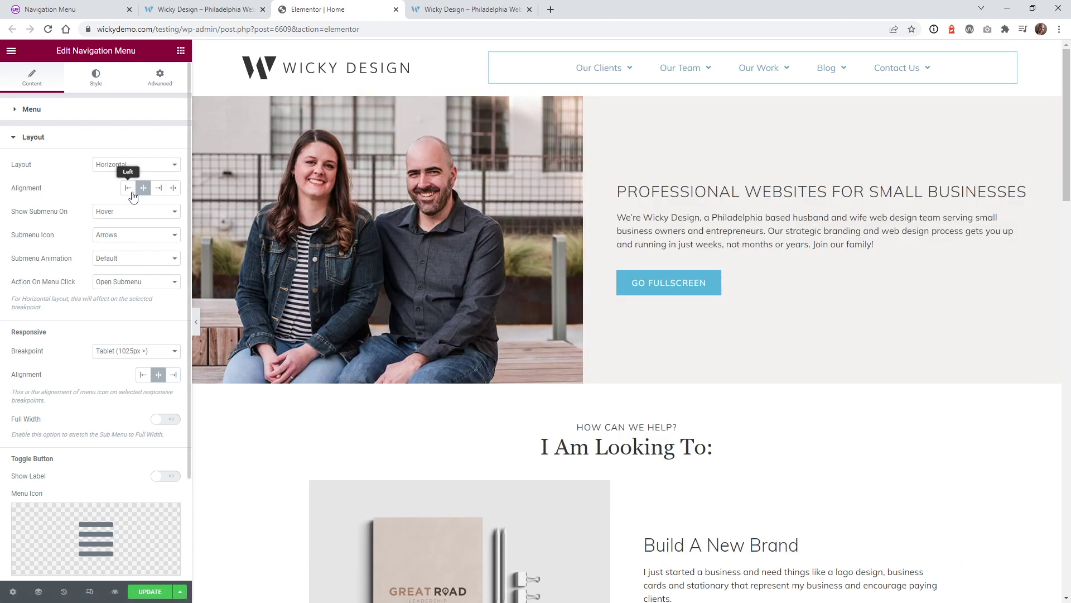
click(158, 192)
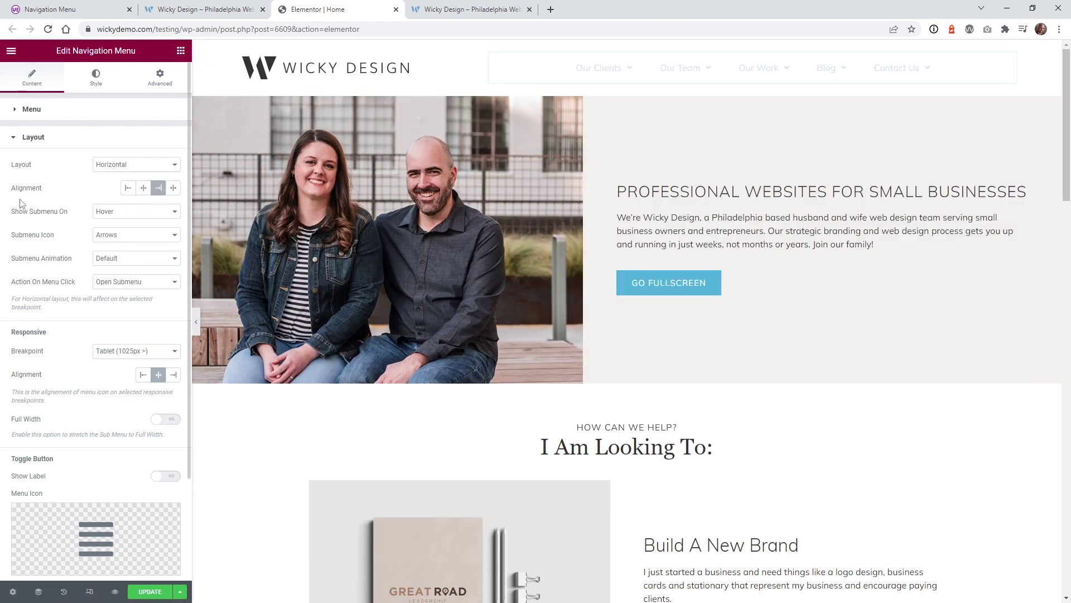
- Review the Show Submenu On options, keep Hover, and preview the Our Work dropdown in the header
click(118, 216)
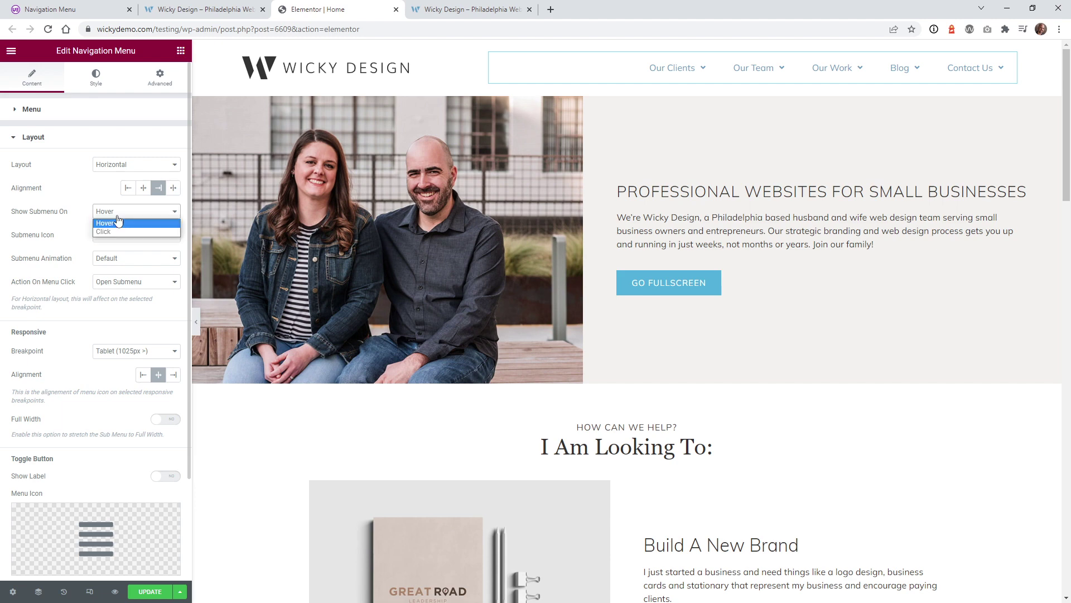
click(118, 223)
mouse_move(855, 61)
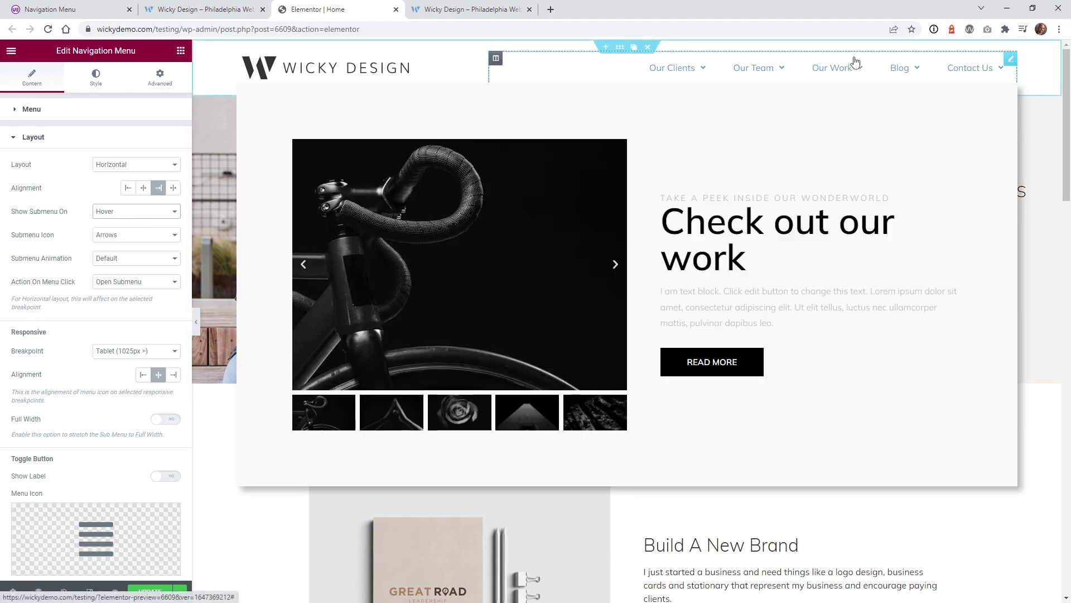
click(129, 212)
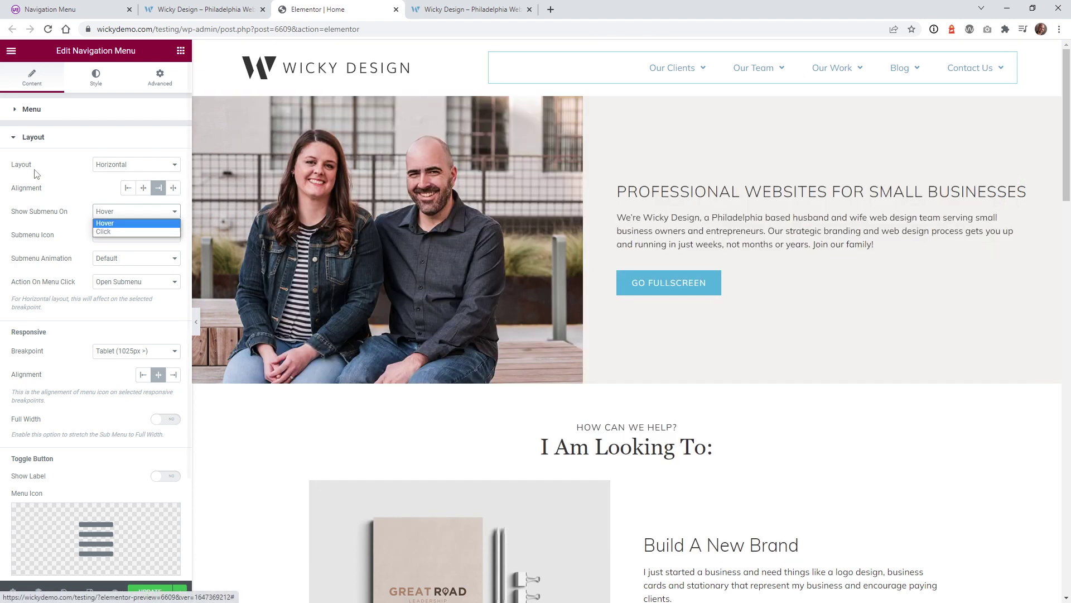
click(51, 226)
- Review the submenu icon, submenu animation, menu click action, responsive and toggle button settings without changing them, and collapse Layout
click(137, 237)
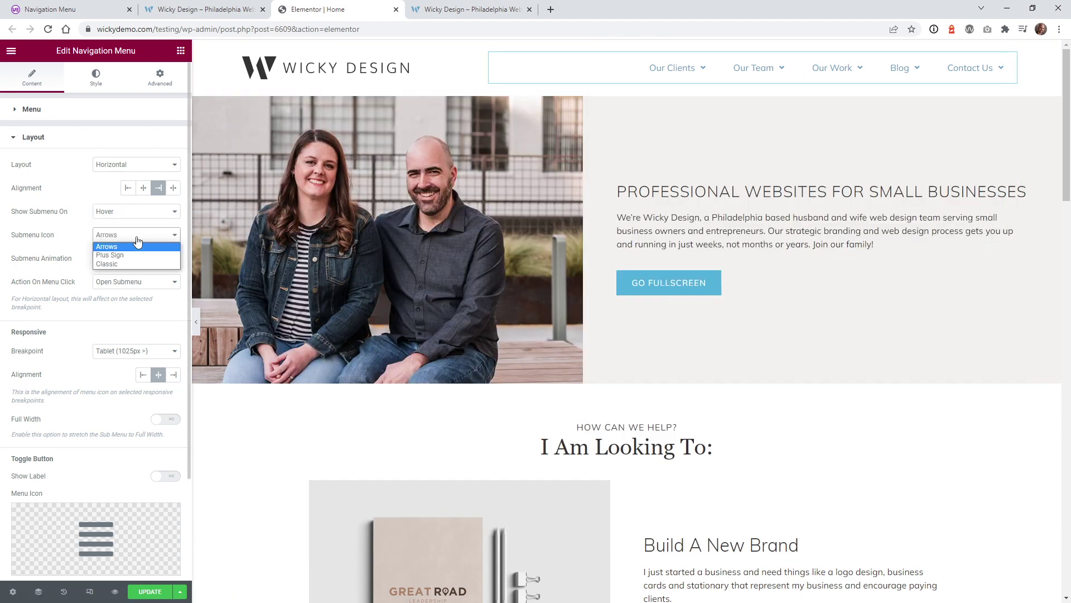
click(44, 235)
click(111, 259)
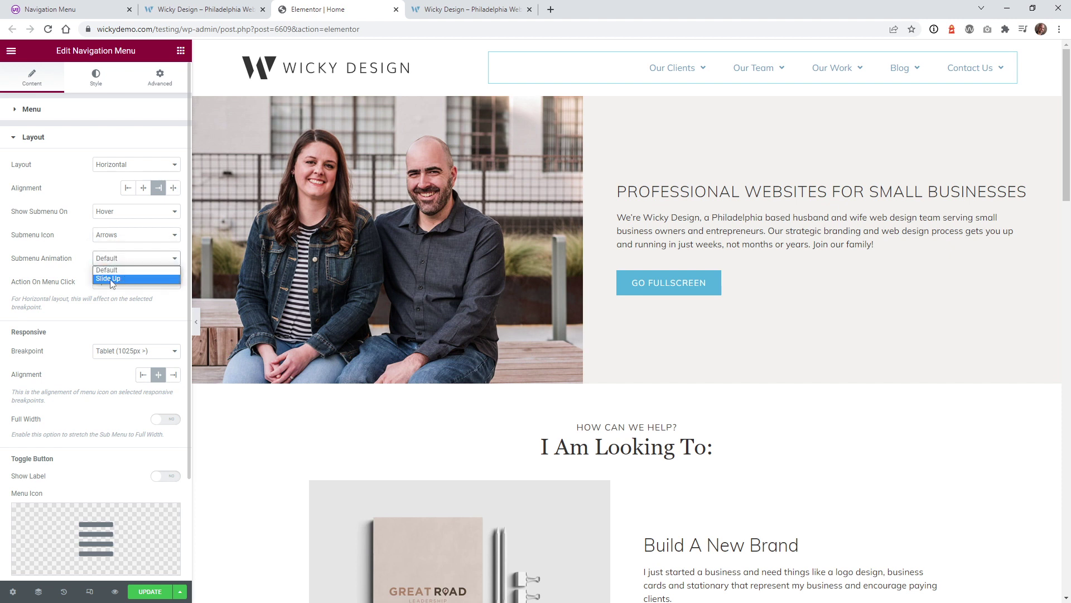
click(54, 246)
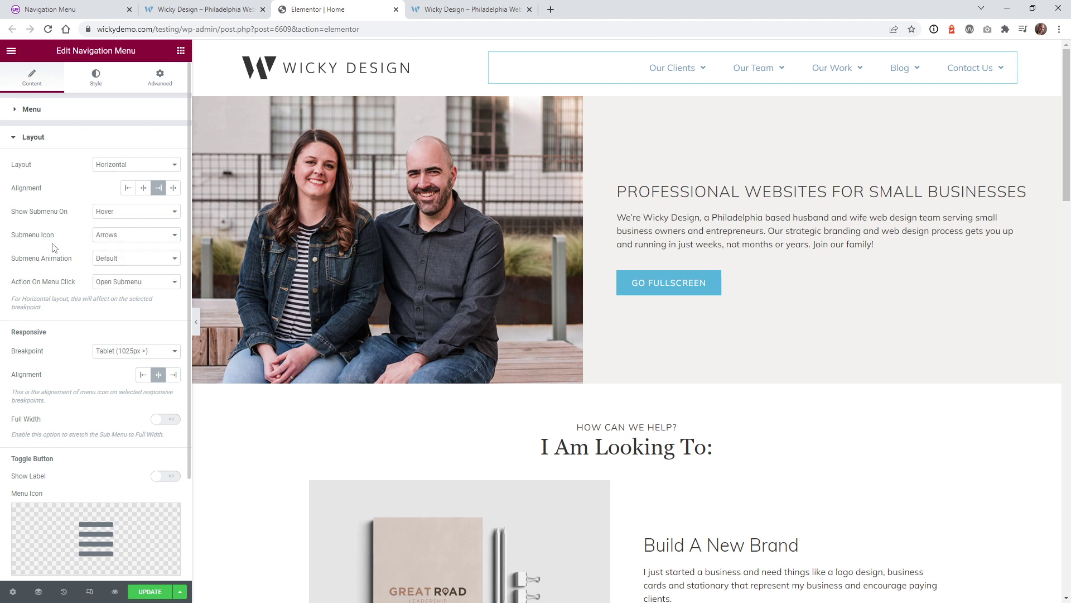
click(139, 282)
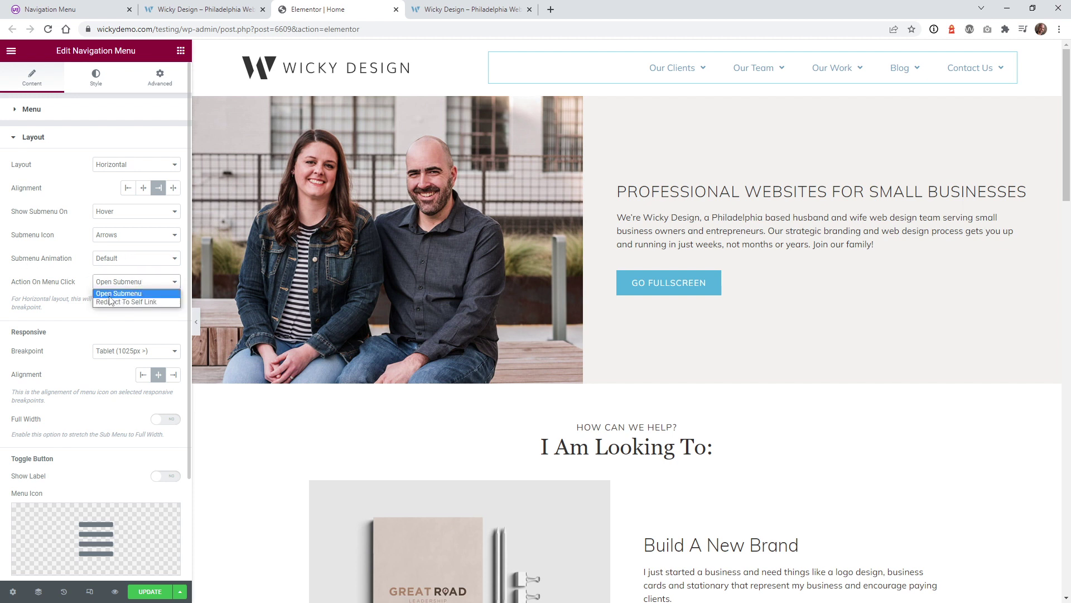
click(32, 285)
scroll(30, 221, down, 2)
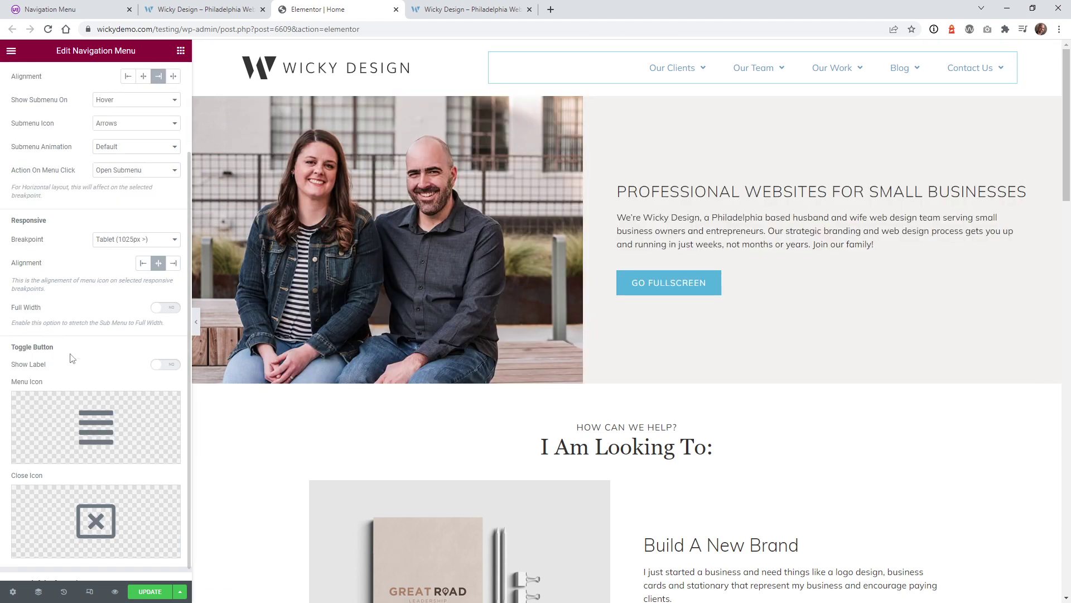
scroll(72, 358, down, 1)
scroll(77, 353, up, 2)
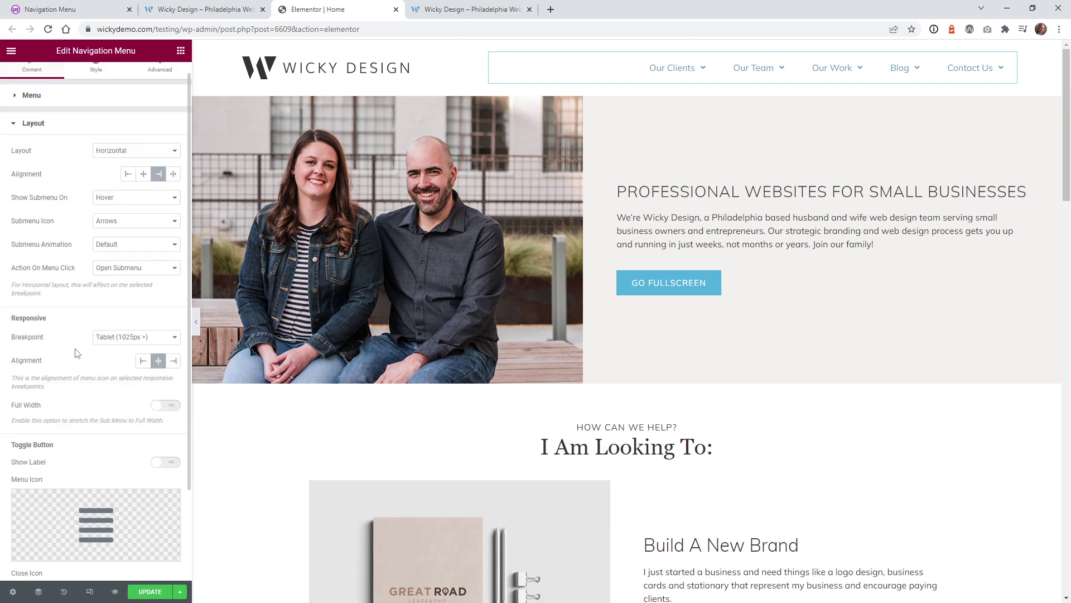
click(67, 144)
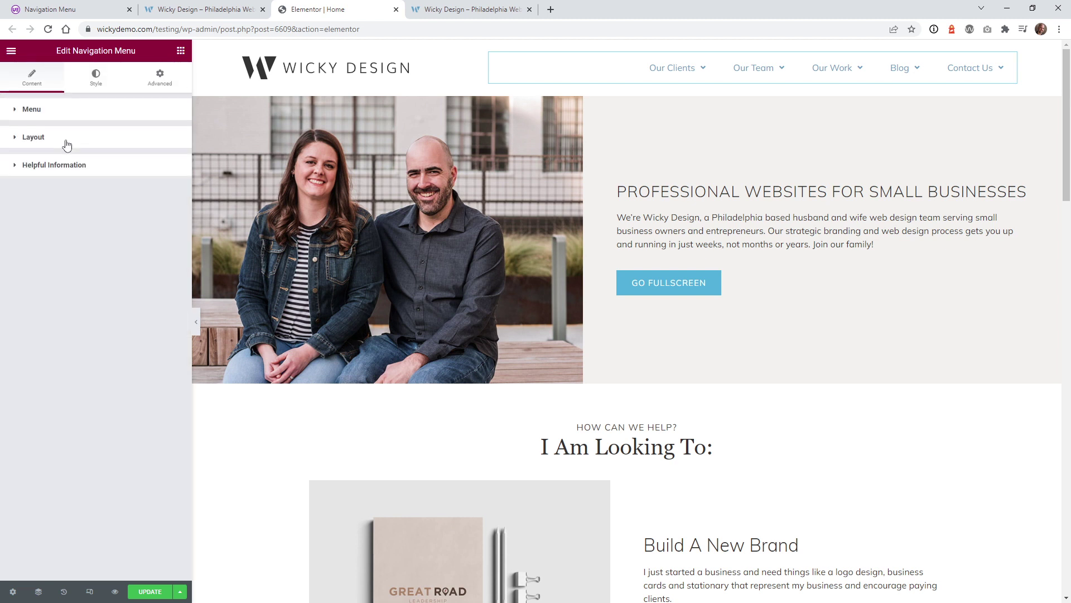
- Set the main menu's horizontal padding to 30, preview the header items' spacing and collapse the Main Menu style settings
click(97, 81)
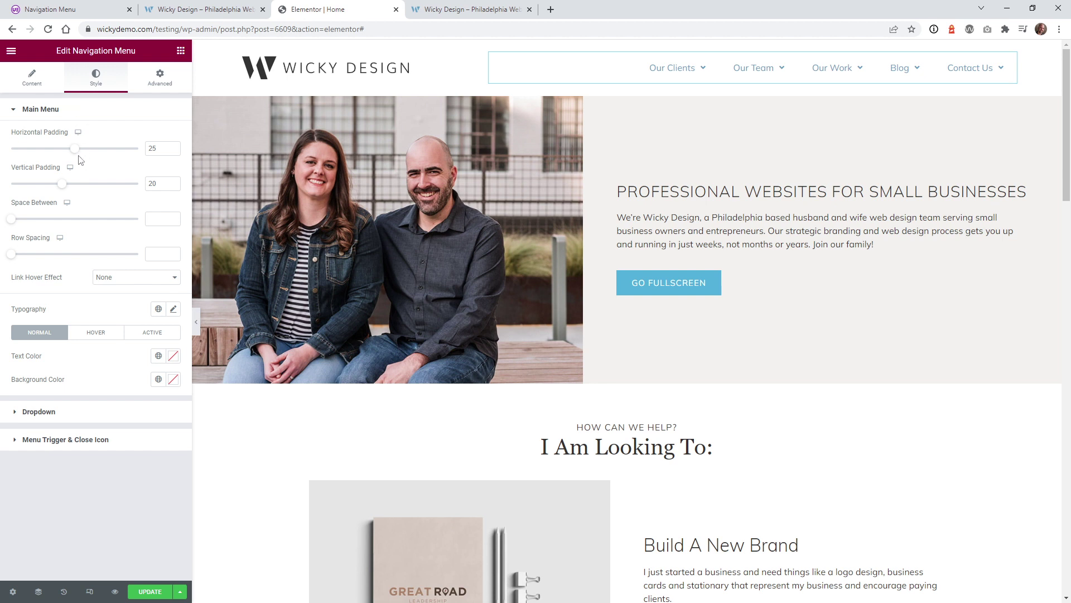
drag(77, 154, 88, 159)
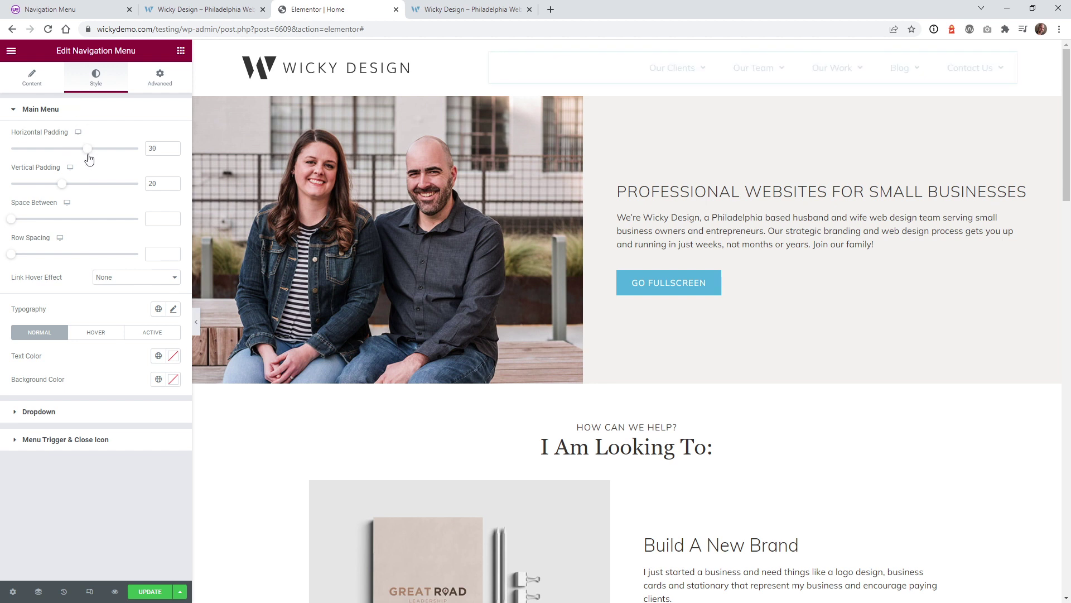
mouse_move(647, 78)
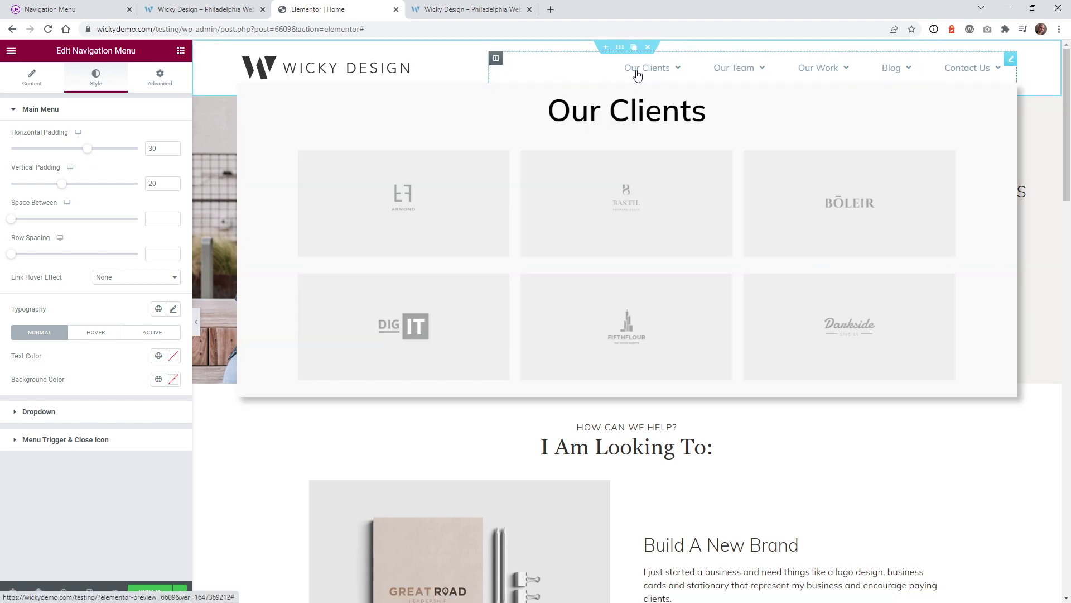
mouse_move(952, 75)
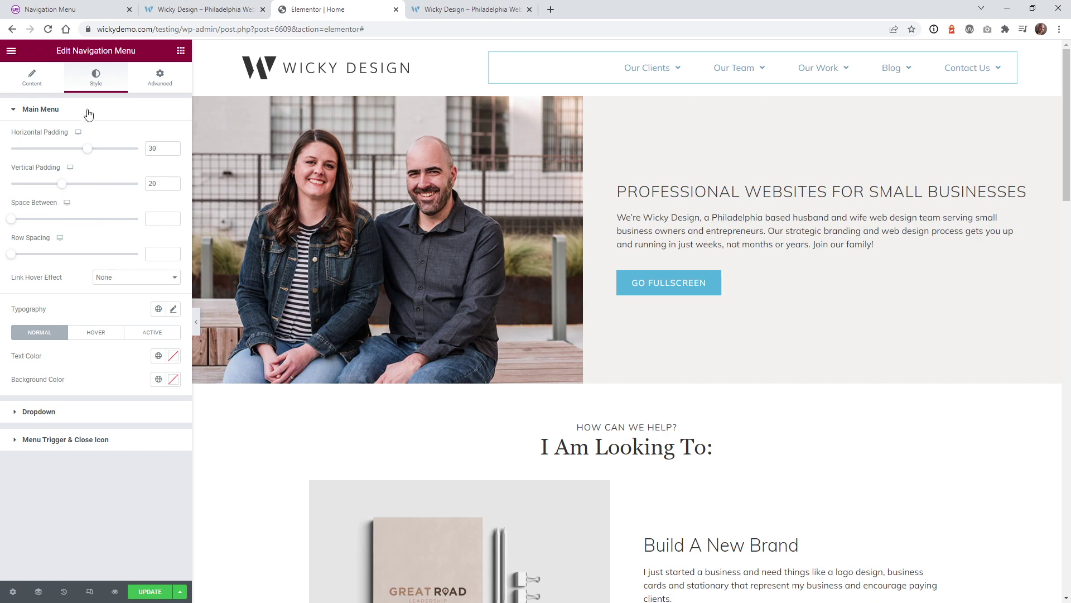
click(123, 116)
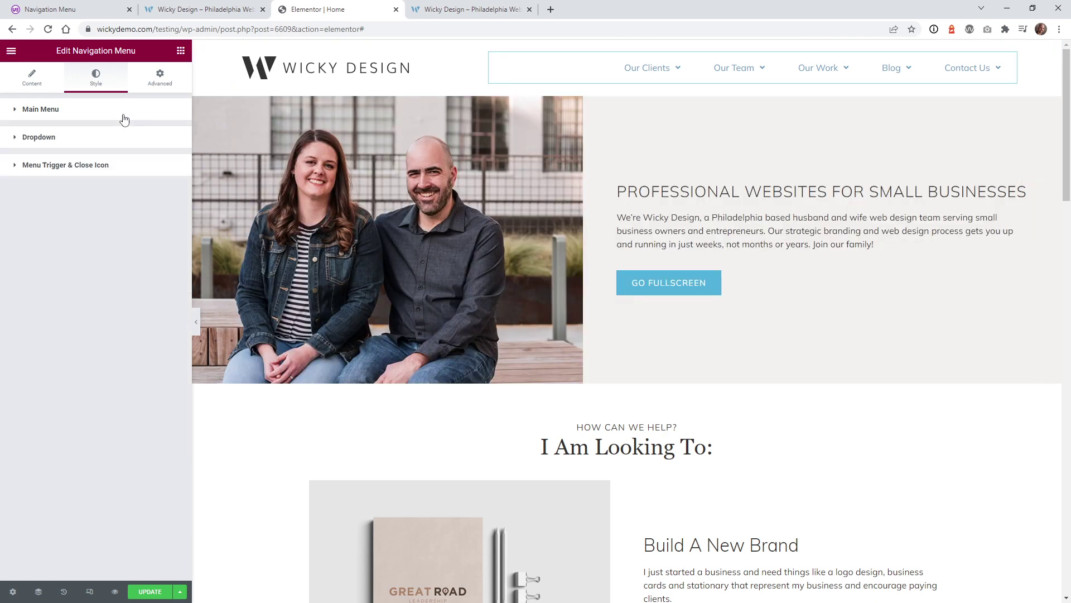
- Try a red #EE1515 background color for the dropdown and preview it on the header menu items
click(53, 144)
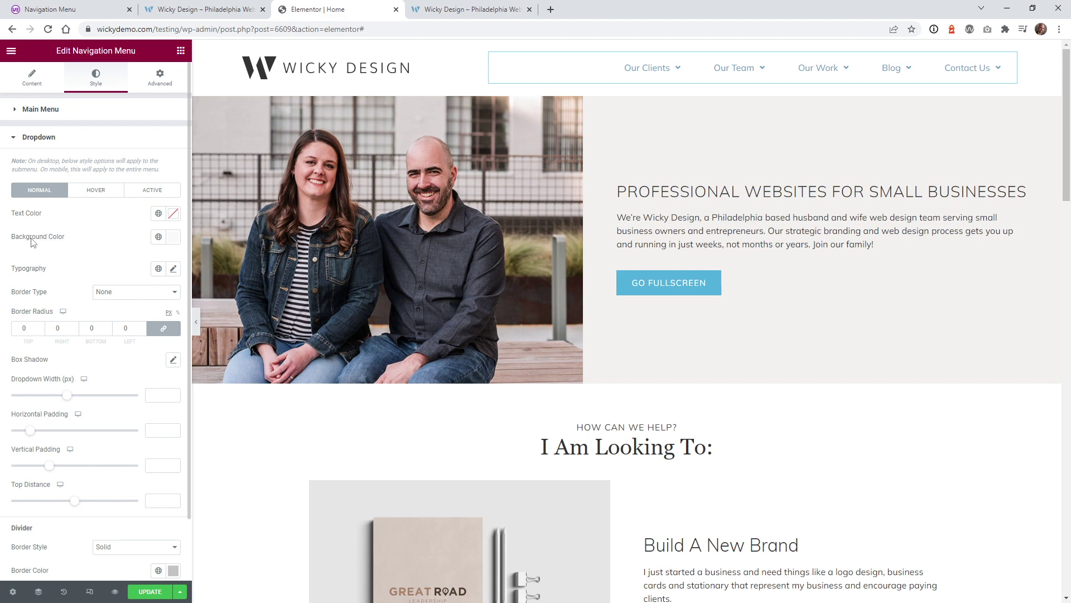
click(173, 237)
click(143, 285)
drag(143, 285, 162, 287)
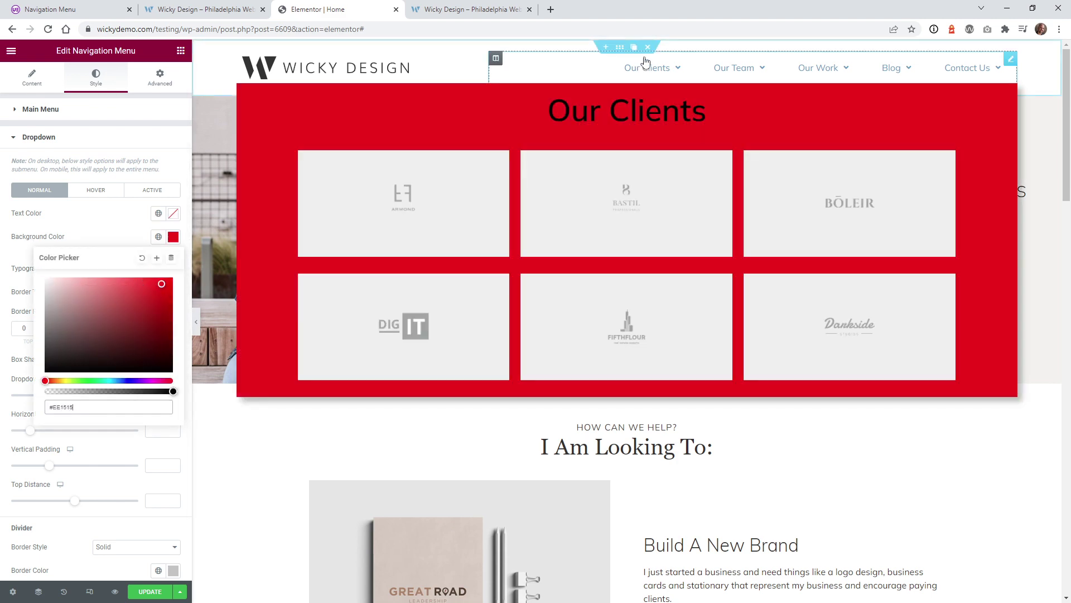
mouse_move(724, 78)
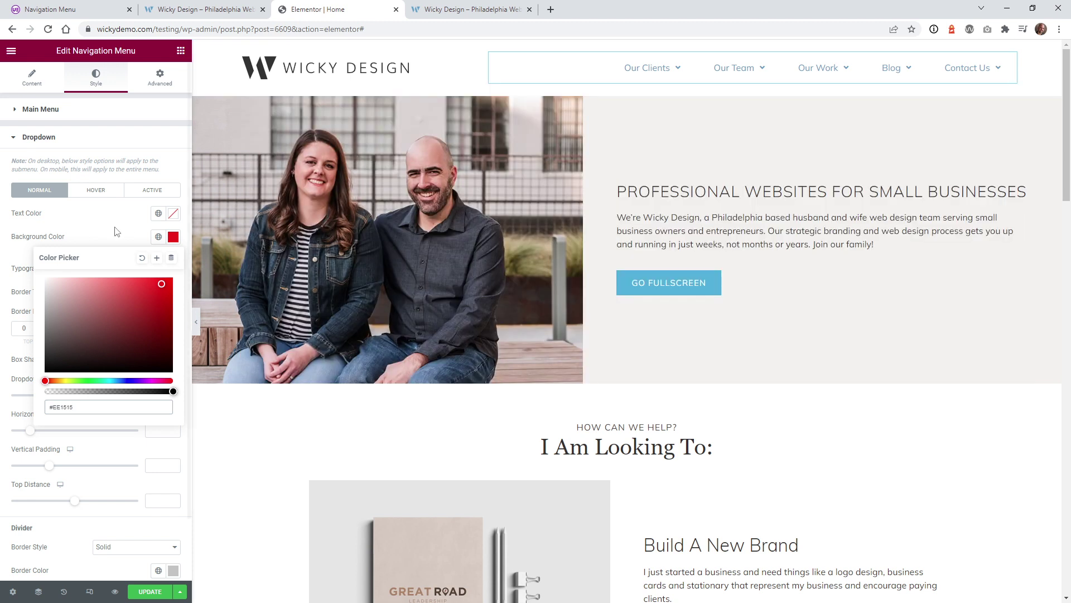
- Set the dropdown background color to light gray #F4F4F4 and preview it on the Our Work dropdown
drag(46, 291, 41, 281)
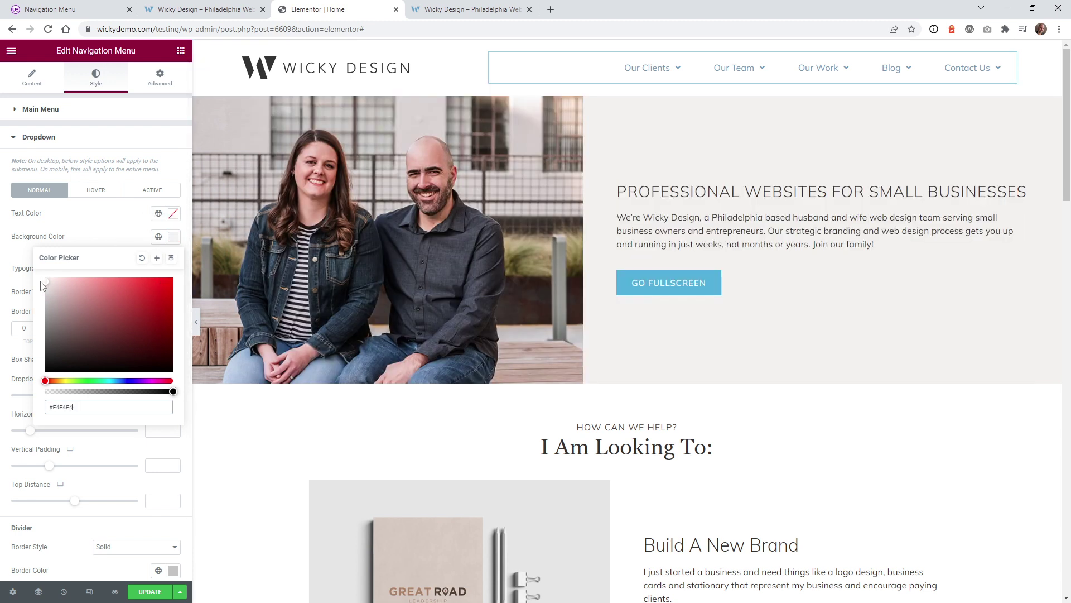
mouse_move(804, 79)
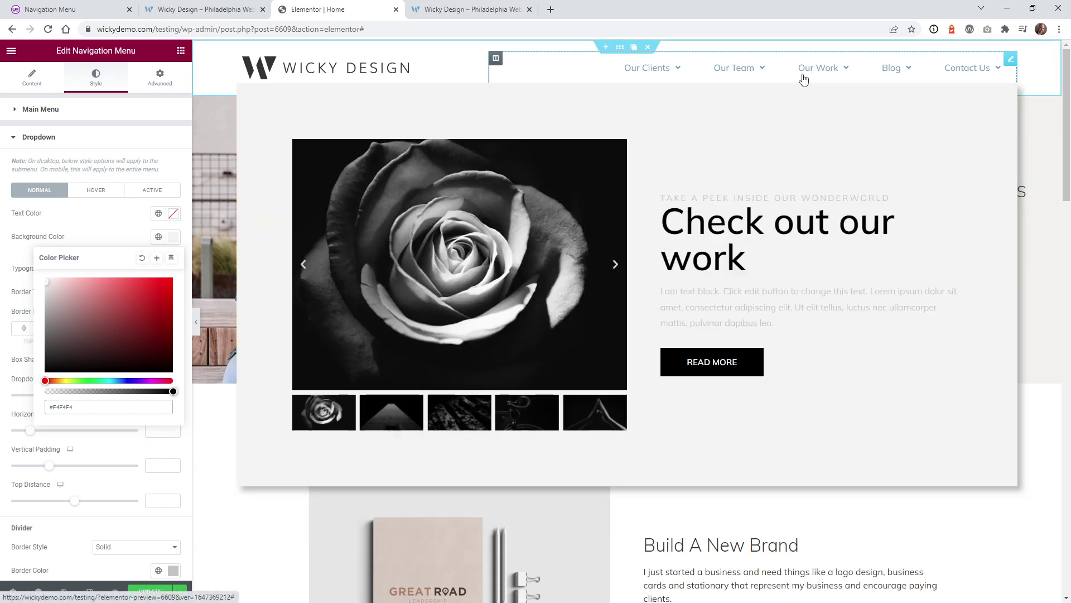
click(65, 243)
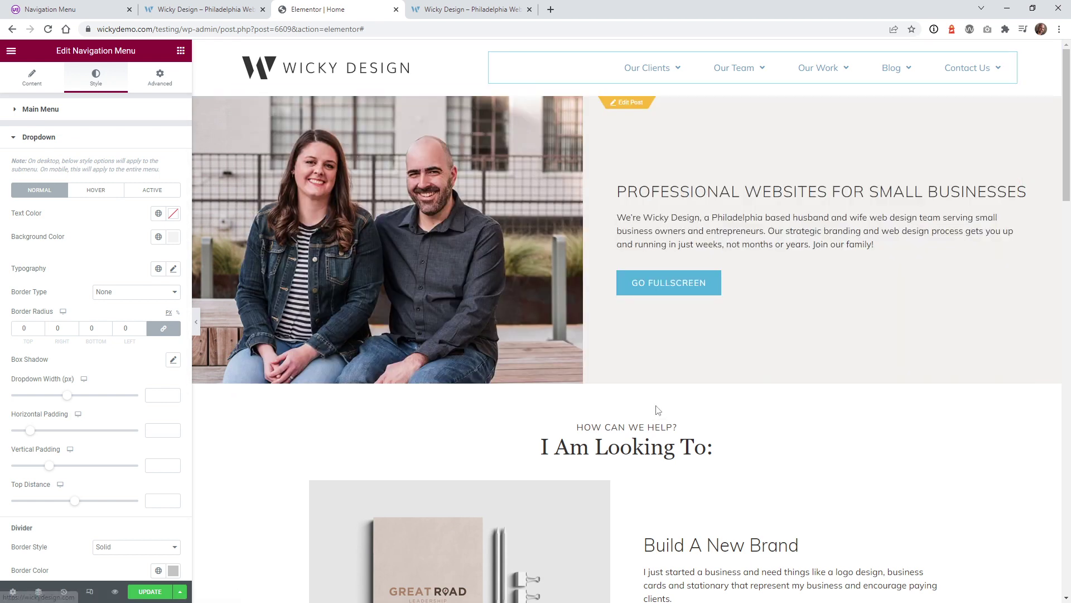
mouse_move(744, 70)
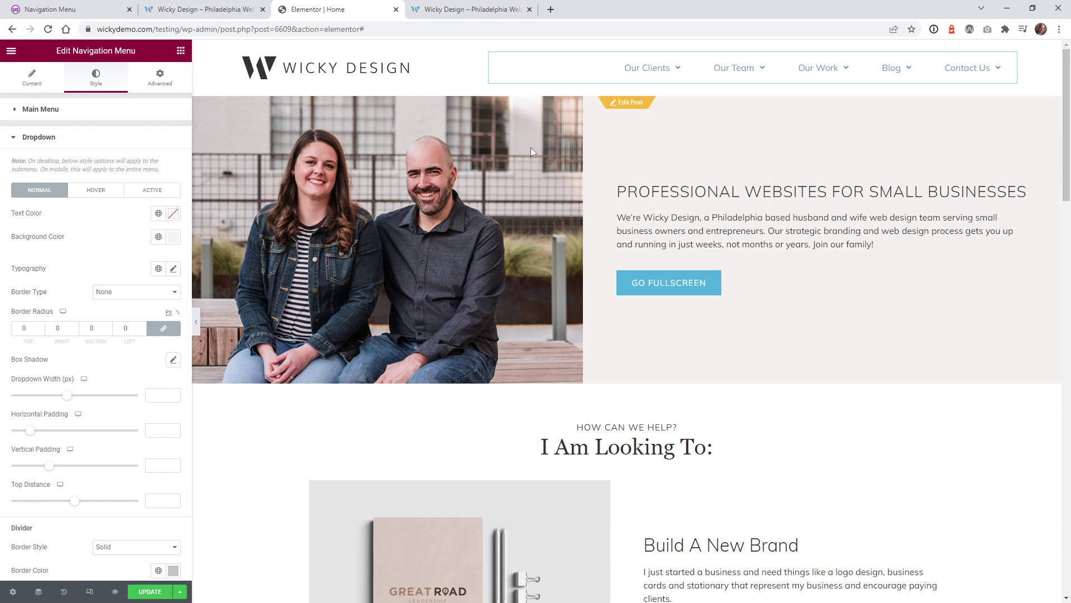
- Switch to the live site page and open the Mega – Example 1 section template for Elementor editing in a new tab
key(ctrl+shift+Tab)
mouse_move(331, 48)
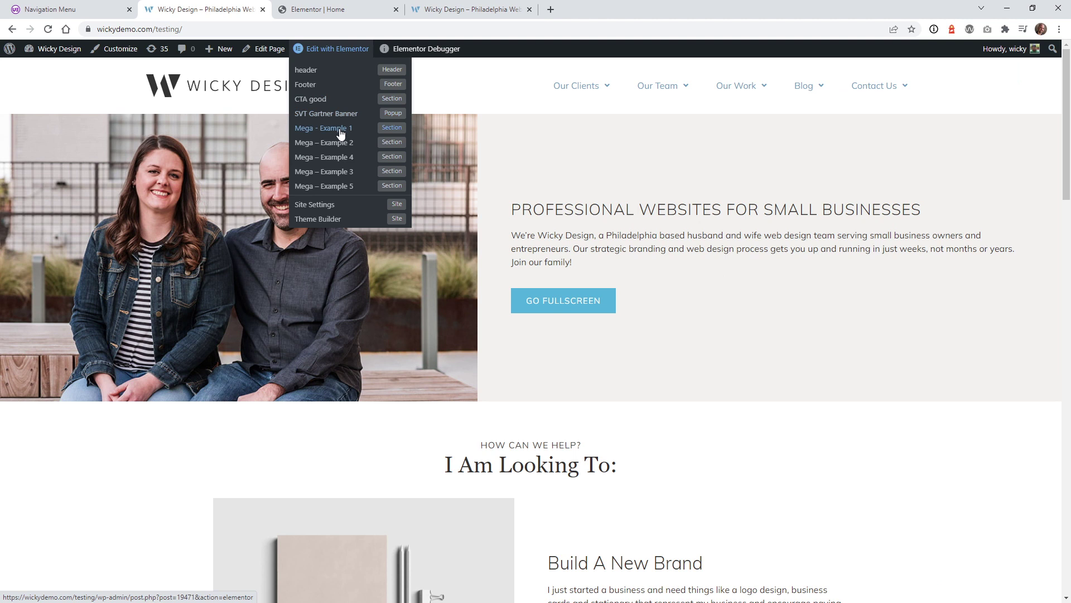
right_click(339, 130)
click(352, 139)
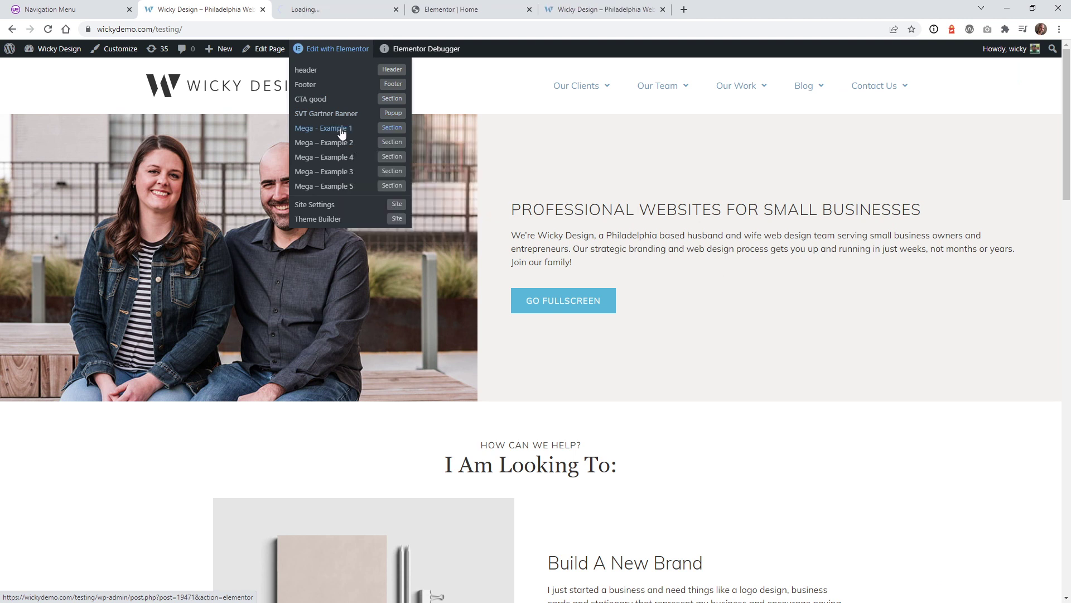
click(334, 9)
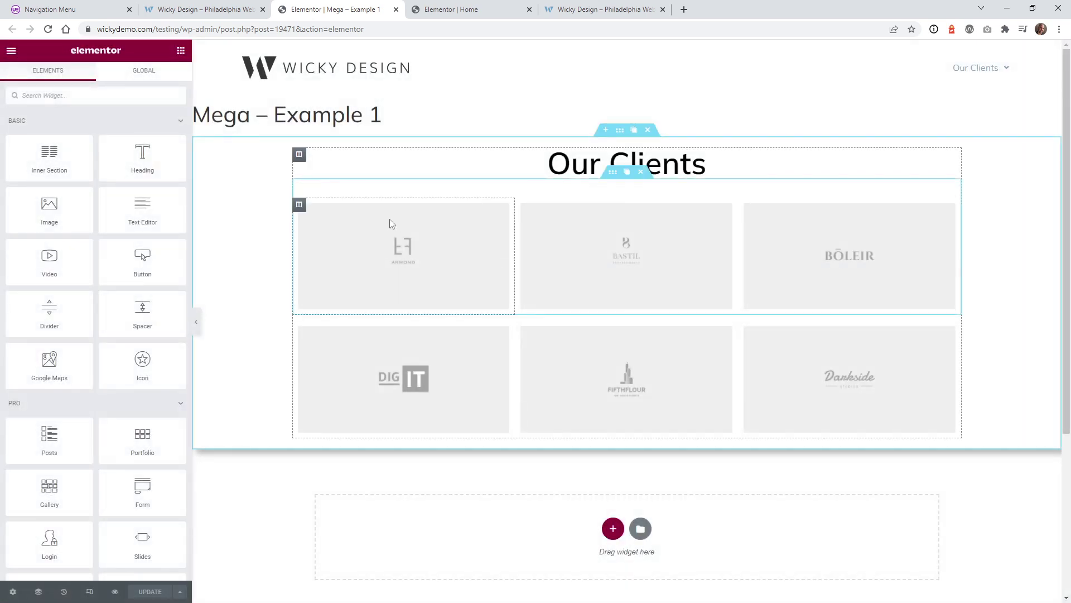
- Open the box shadow settings in the border style of the section containing the Our Clients heading and logos
click(621, 135)
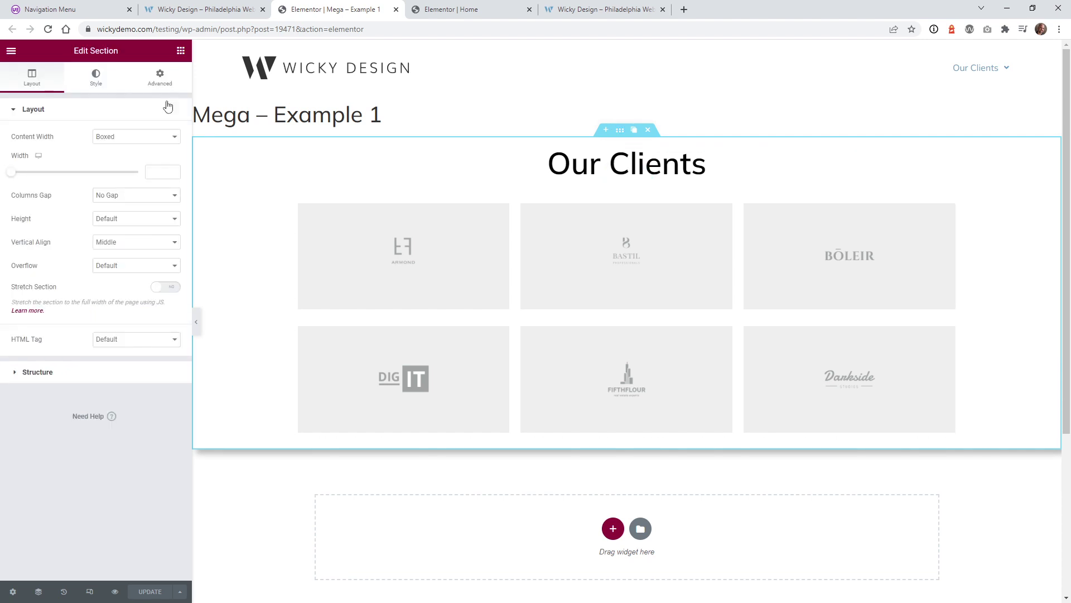
click(103, 82)
click(77, 250)
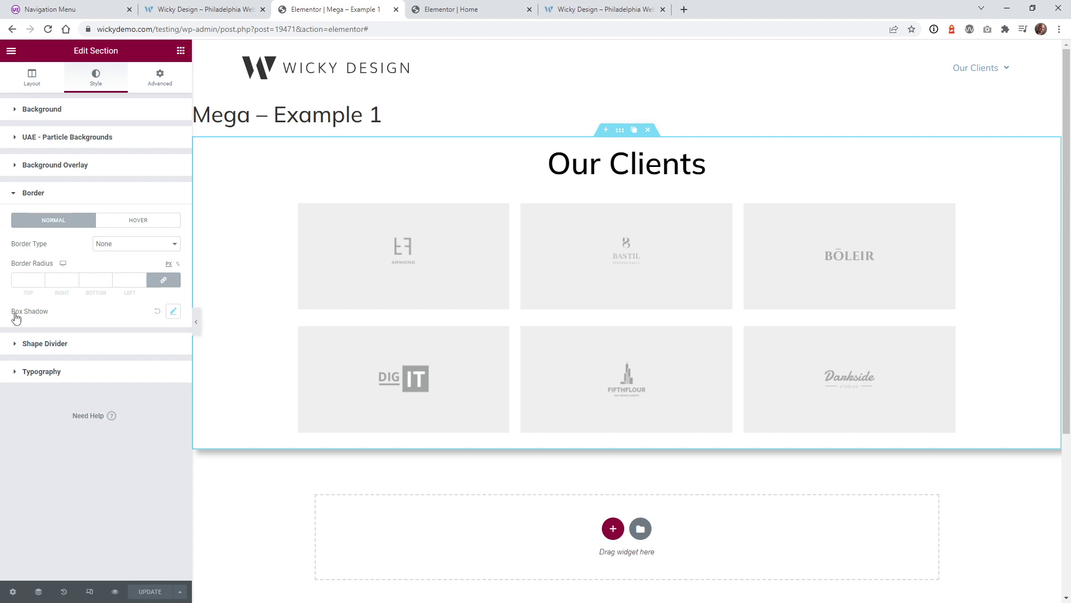
click(173, 311)
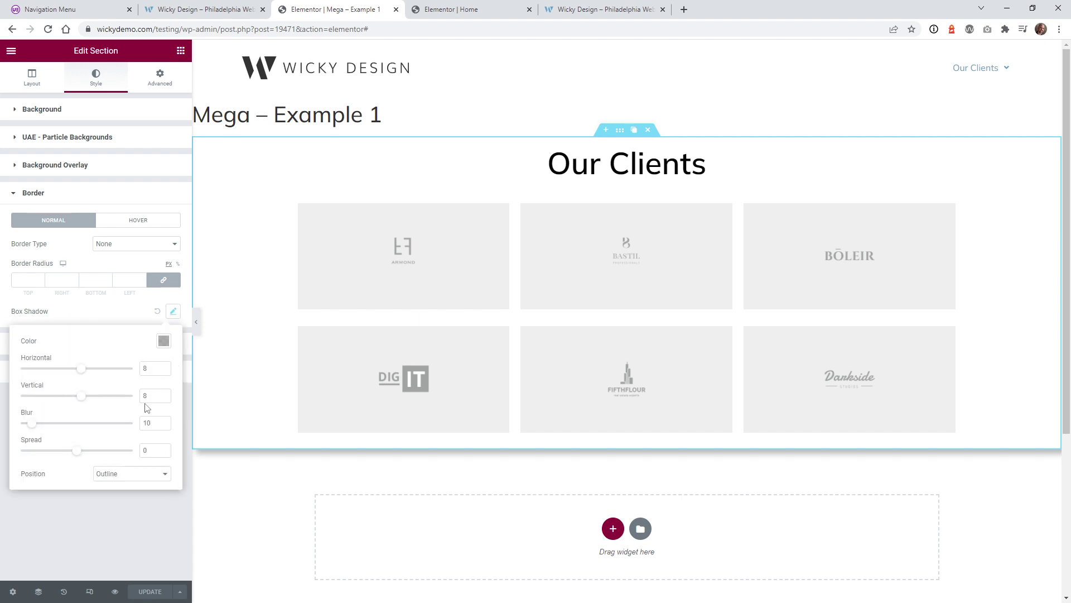
- Inspect the color of the Our Clients section's box shadow, then close the Mega – Example 1 editor tab
click(163, 339)
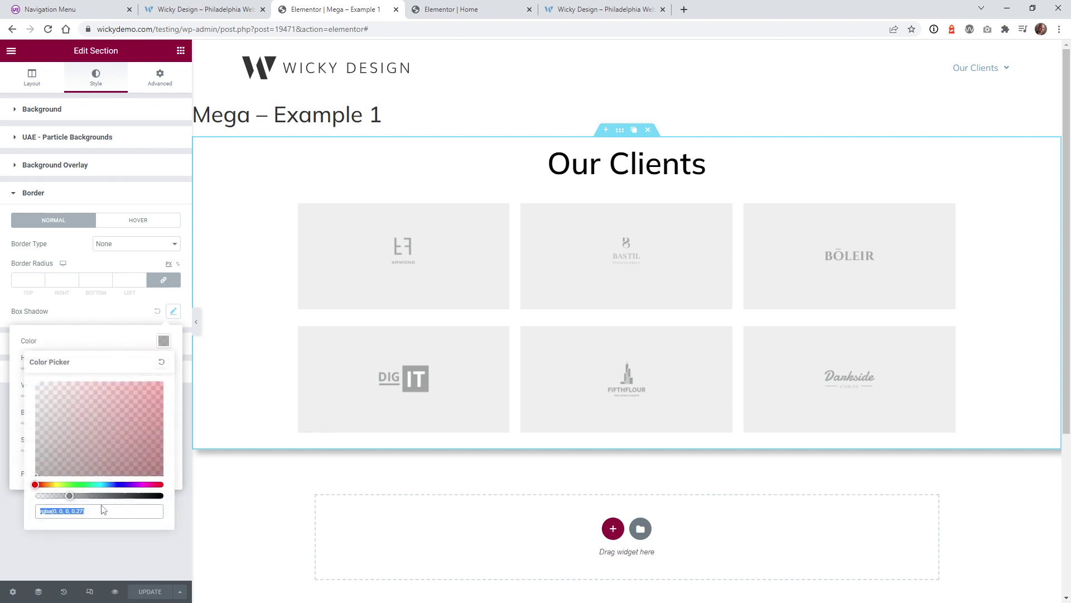
click(68, 552)
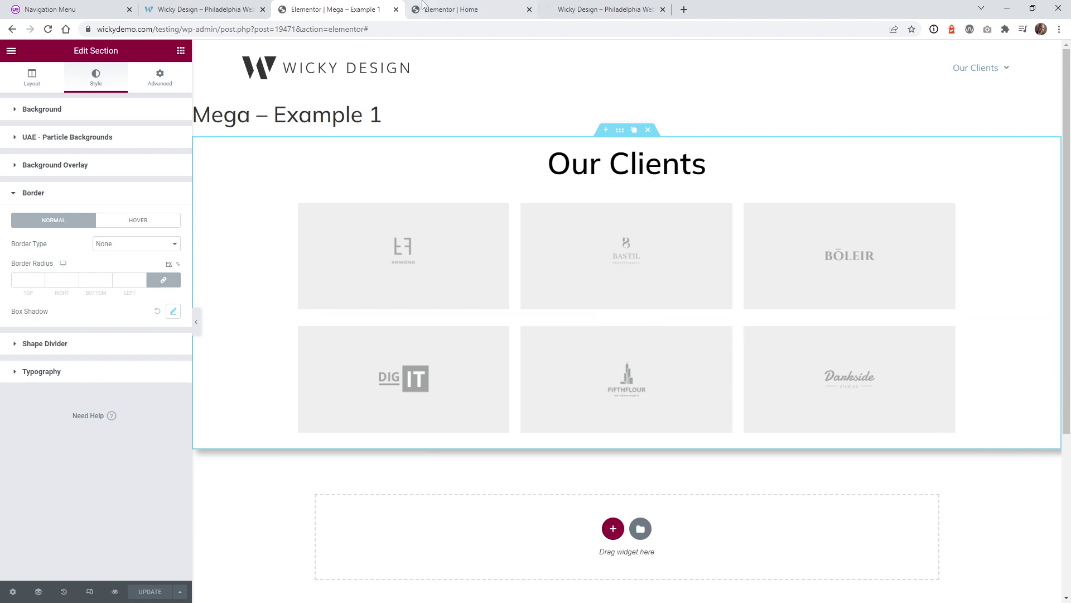
click(396, 10)
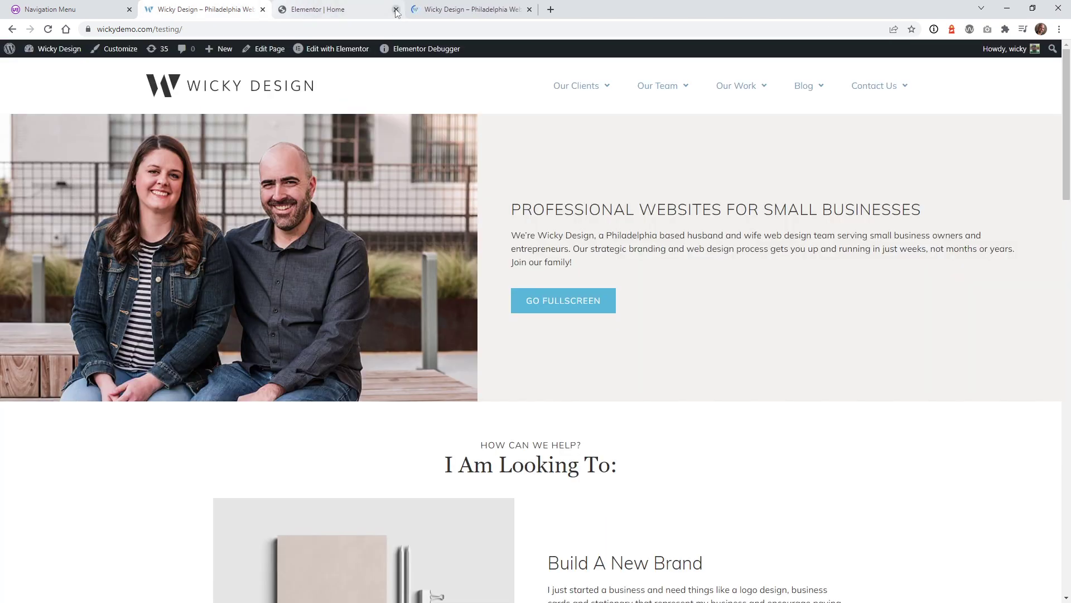
- Return to the Home page editor and preview the mega menu dropdowns on the header items, including Our Work and Our Clients
click(354, 8)
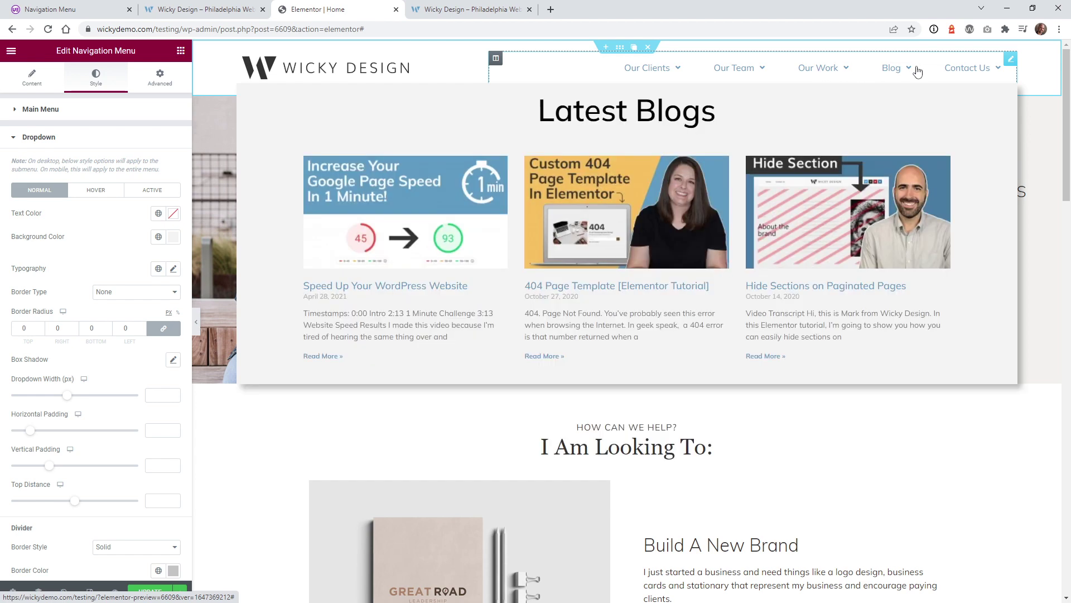
mouse_move(969, 74)
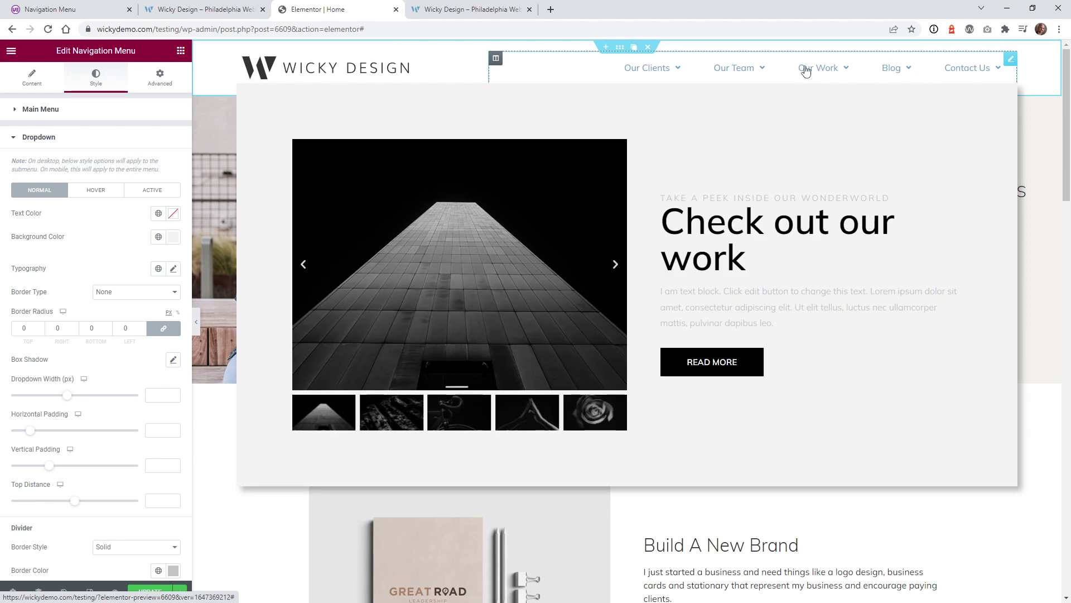
mouse_move(651, 79)
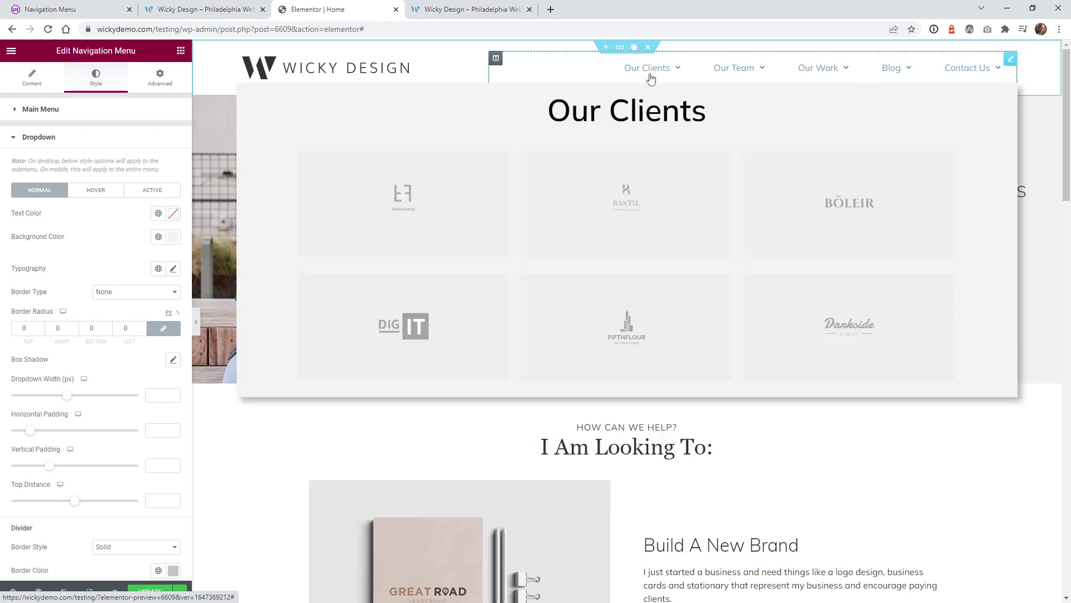
mouse_move(837, 67)
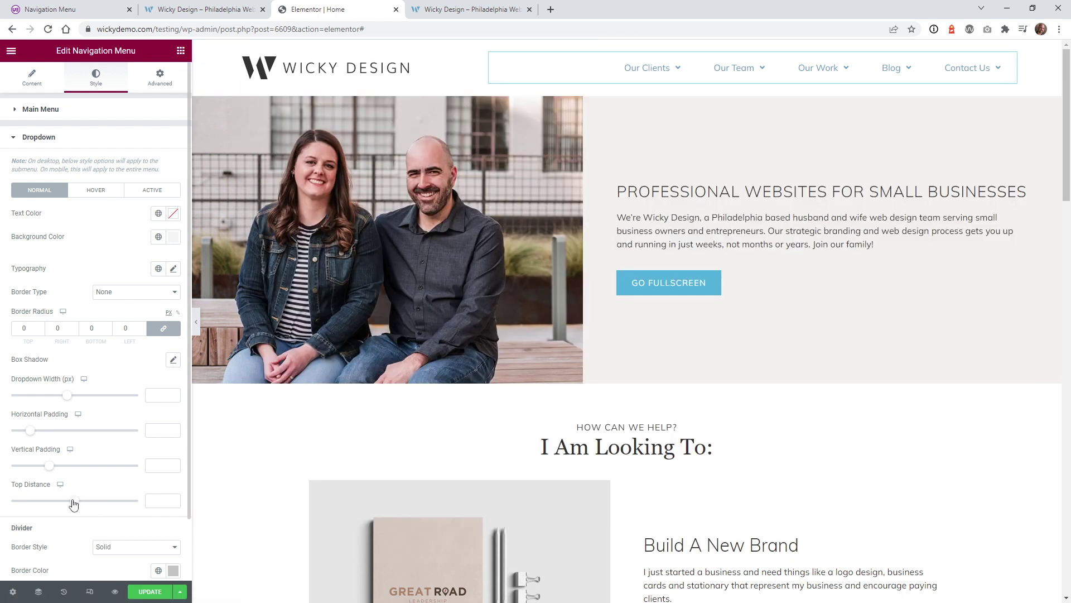
- Try a dropdown top distance of 44, update the page, and check the dropdown positions on the reloaded live site
drag(76, 505, 103, 504)
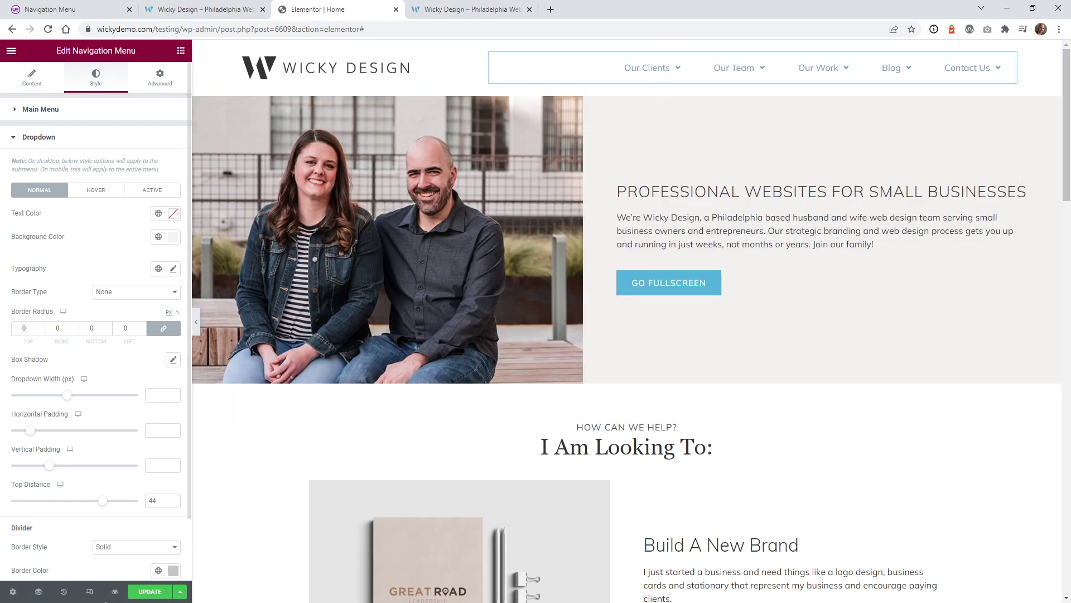
click(151, 597)
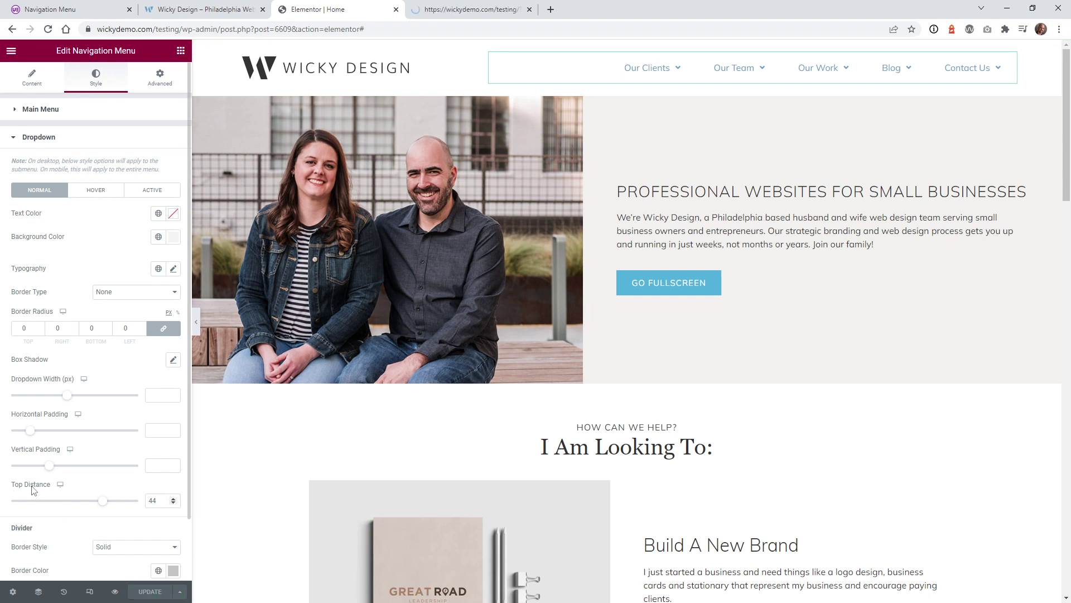
click(235, 10)
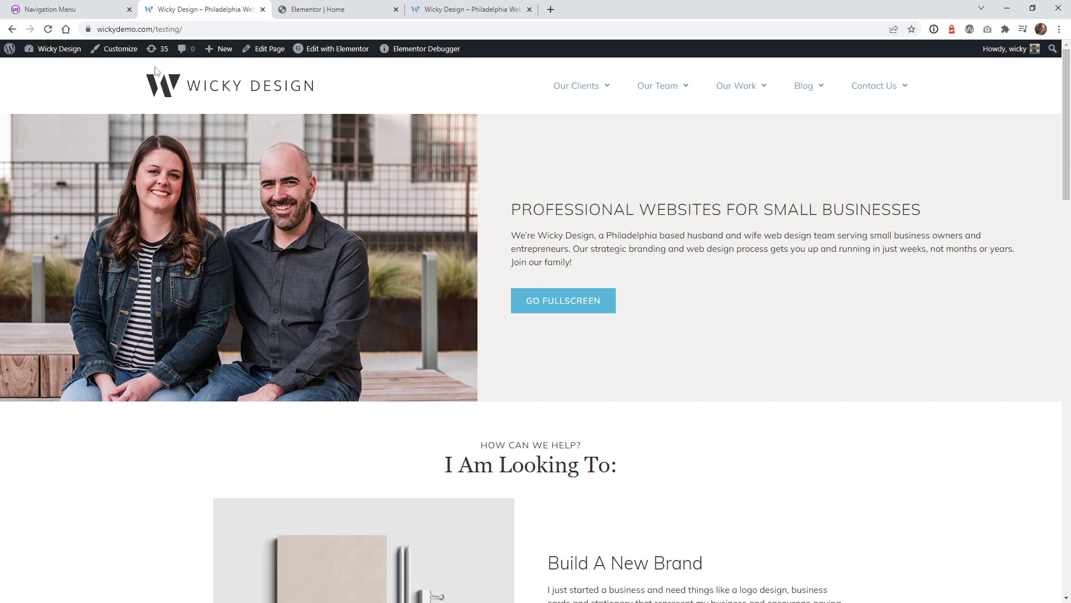
click(48, 29)
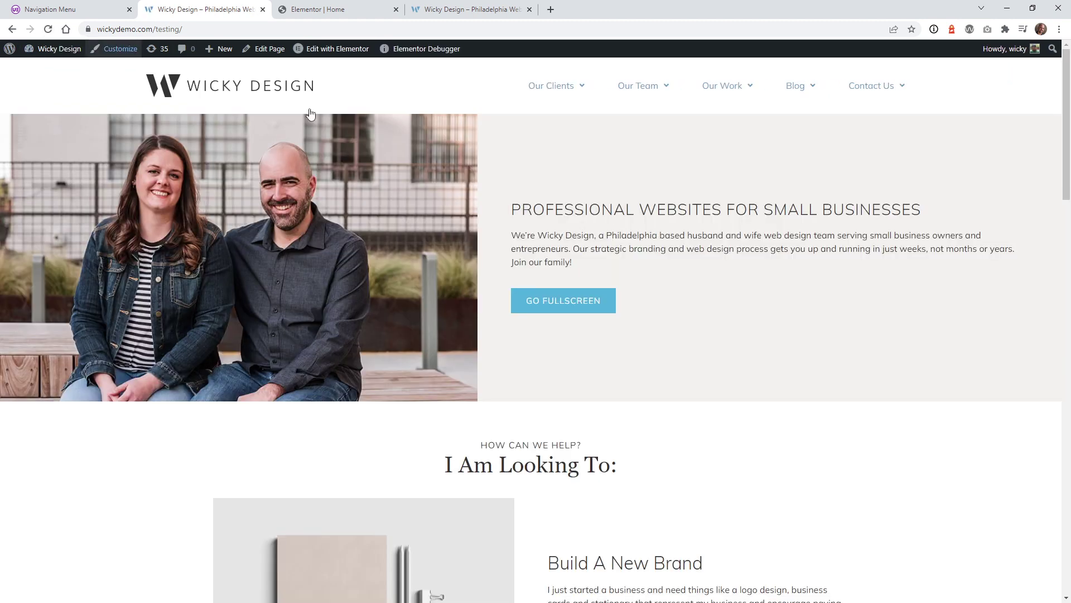
mouse_move(542, 99)
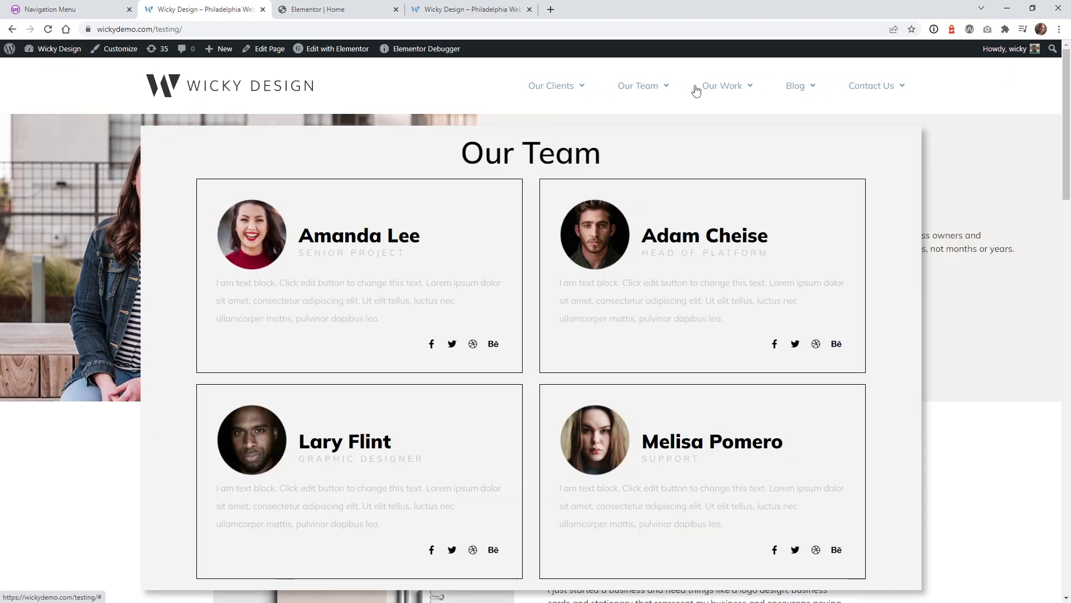
mouse_move(902, 89)
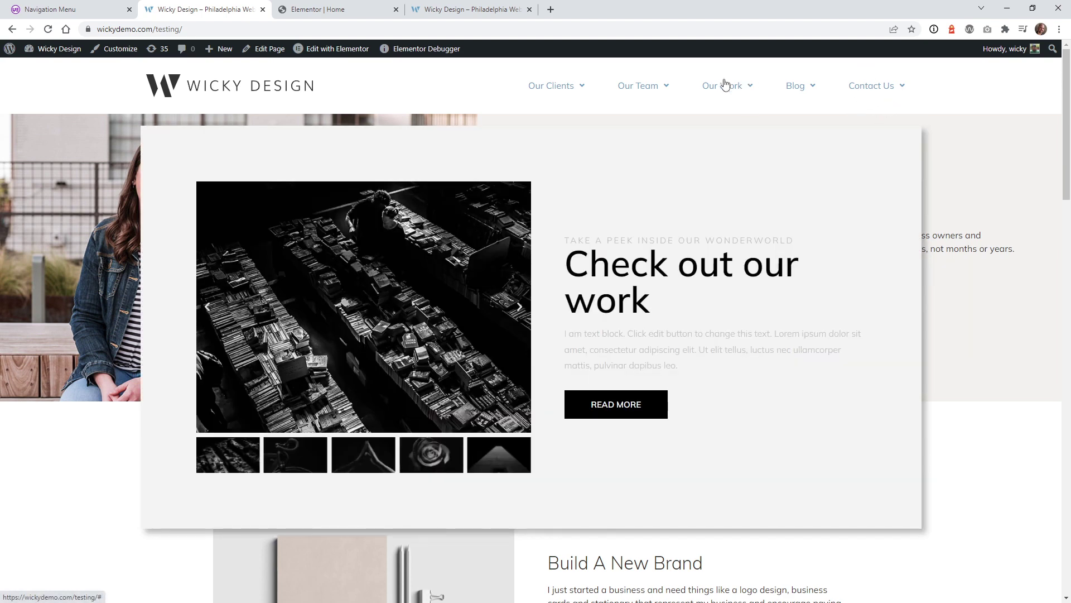
- Clear the dropdown's top distance value in the Home page editor and update the page
click(361, 6)
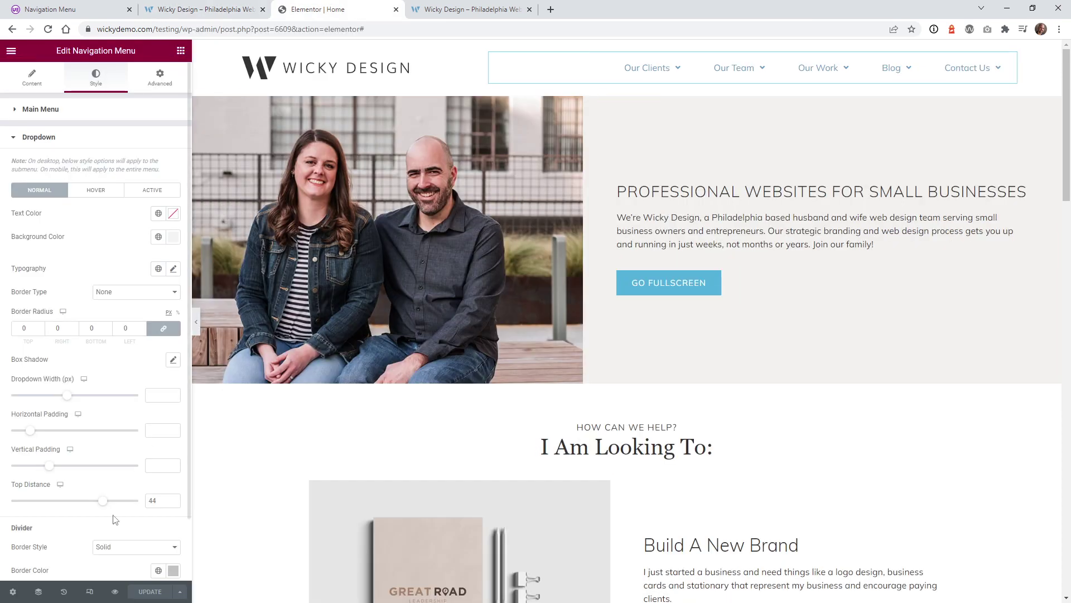
double_click(167, 500)
key(BackSpace)
click(149, 592)
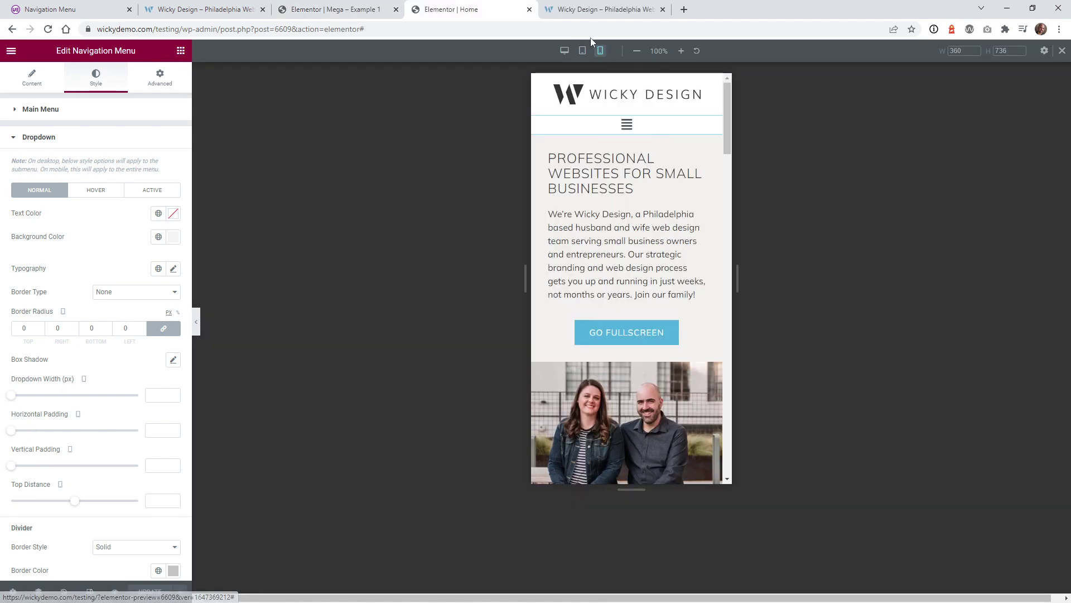
- Compare the header in tablet and mobile views, and examine the expanded Our Team submenu in the tablet view
click(582, 51)
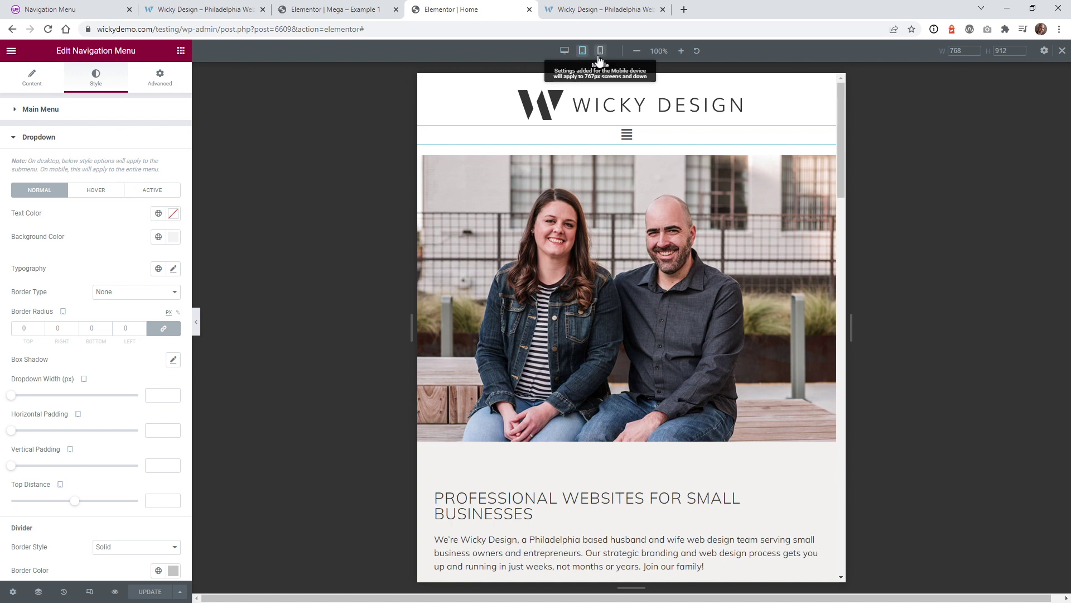
click(599, 51)
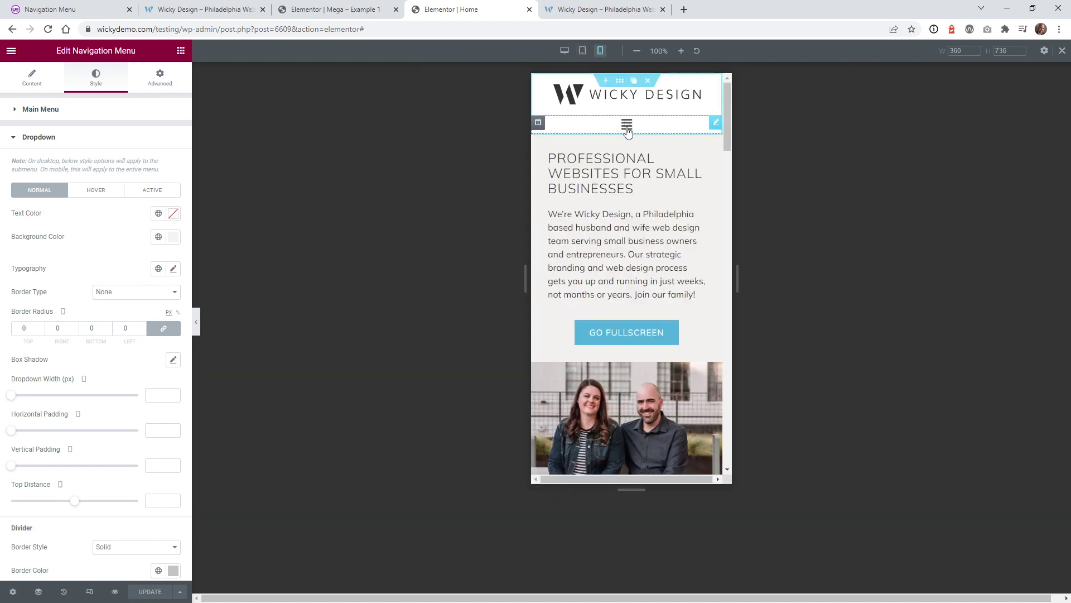
click(582, 51)
click(627, 135)
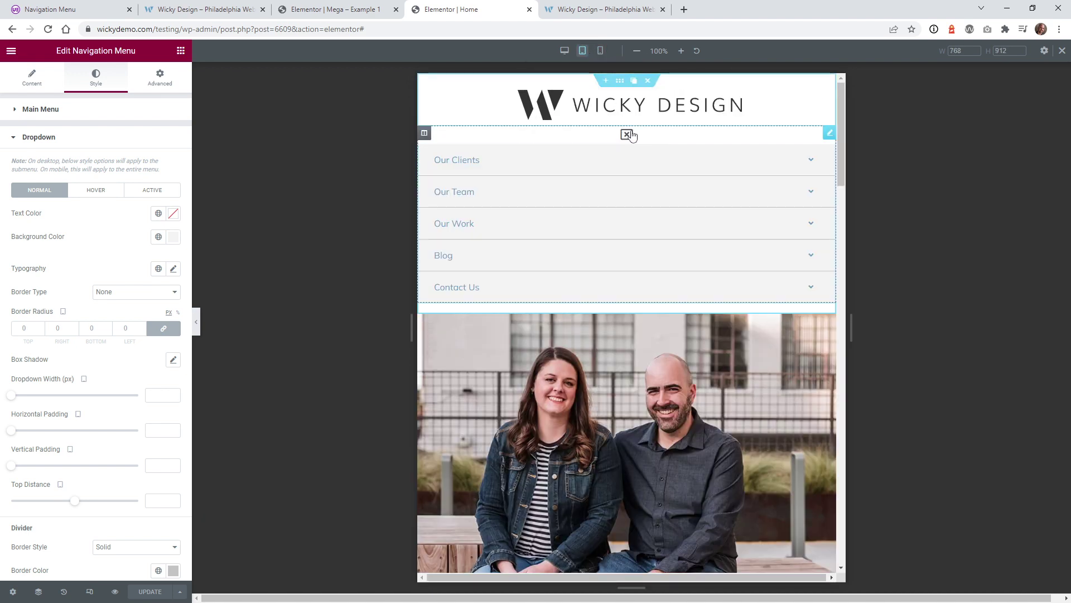
click(590, 184)
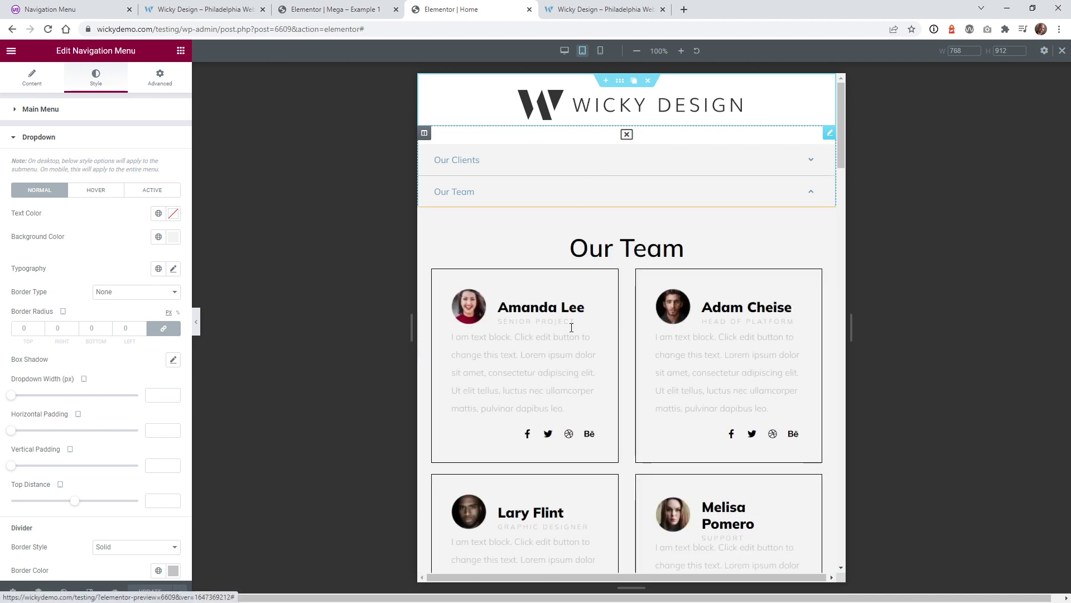
scroll(622, 326, down, 2)
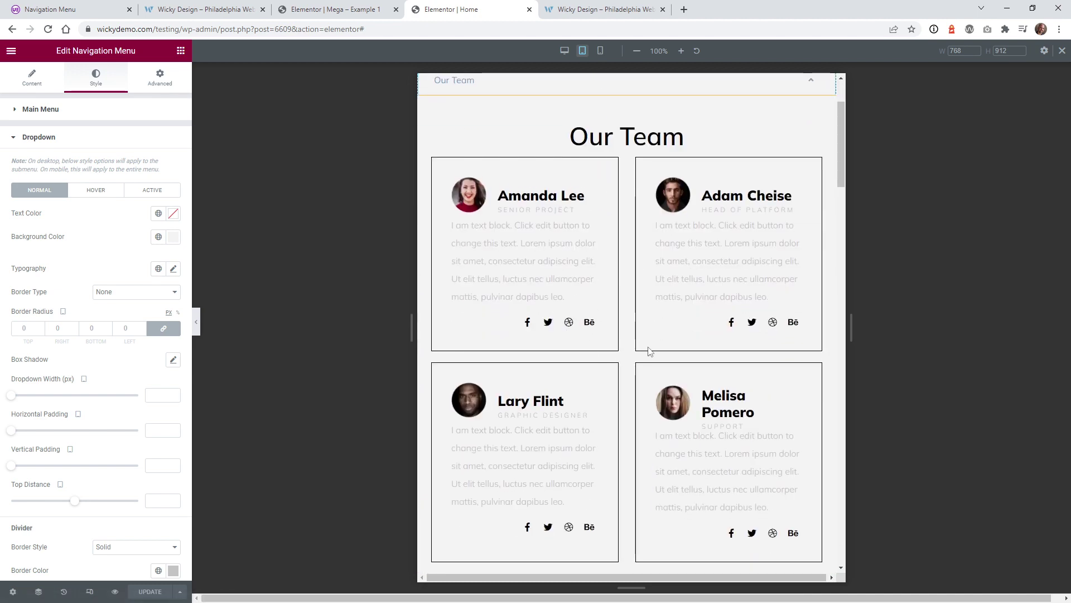
scroll(647, 350, up, 3)
- Preview the Mega – Example 1 template in tablet and mobile views, then return to the Home page editor
key(ctrl+Page_Up)
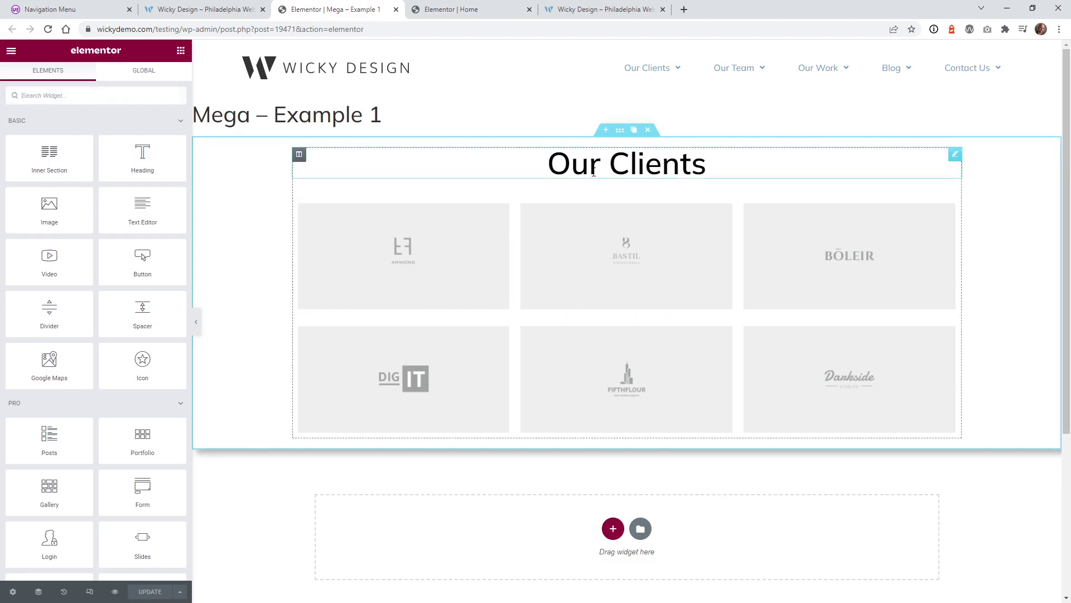
click(89, 592)
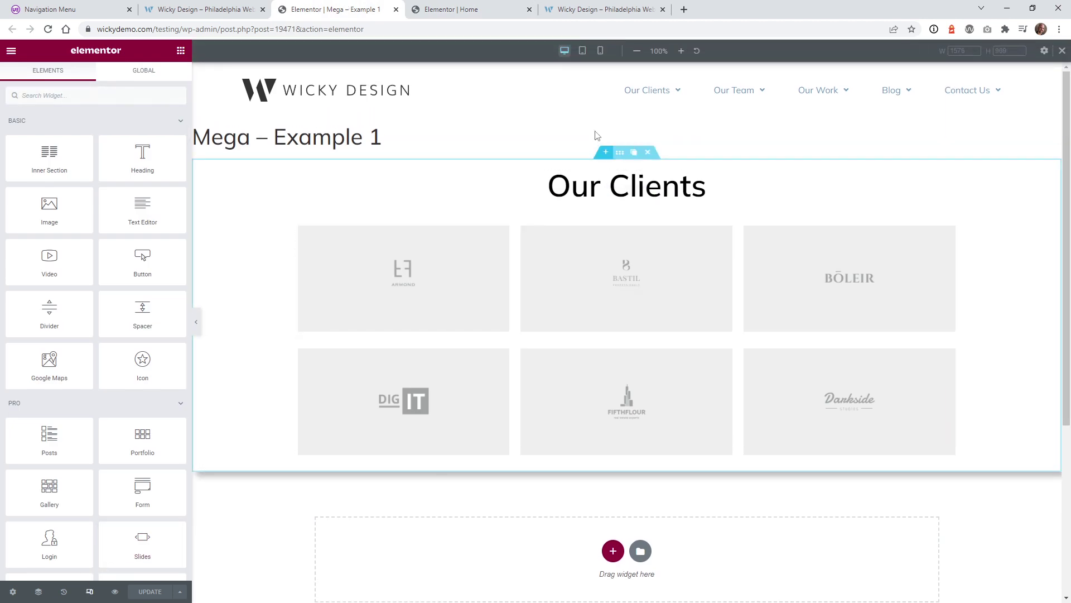
click(583, 51)
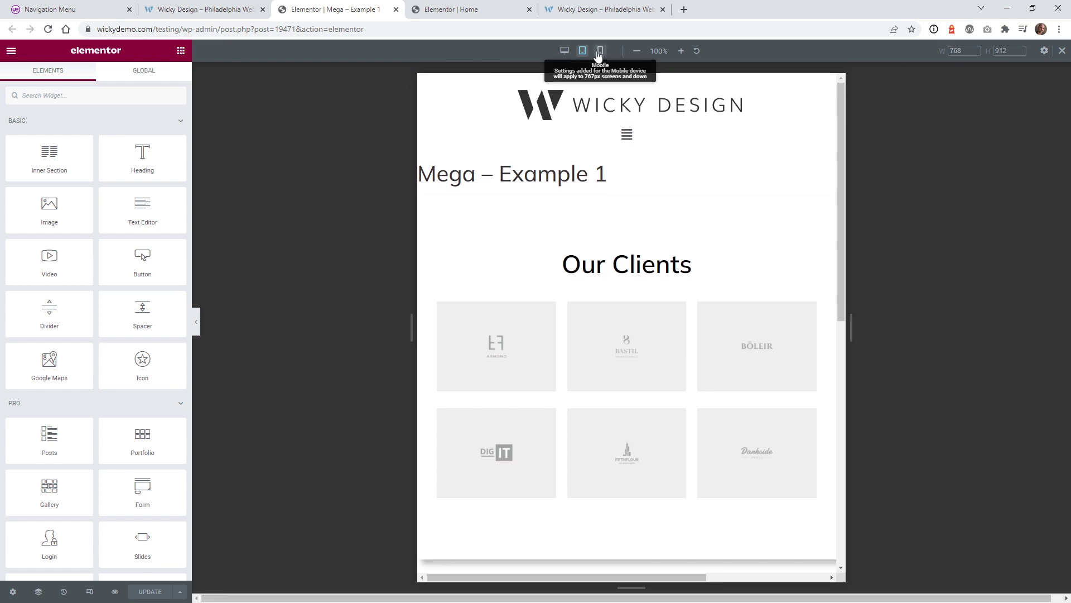
click(600, 50)
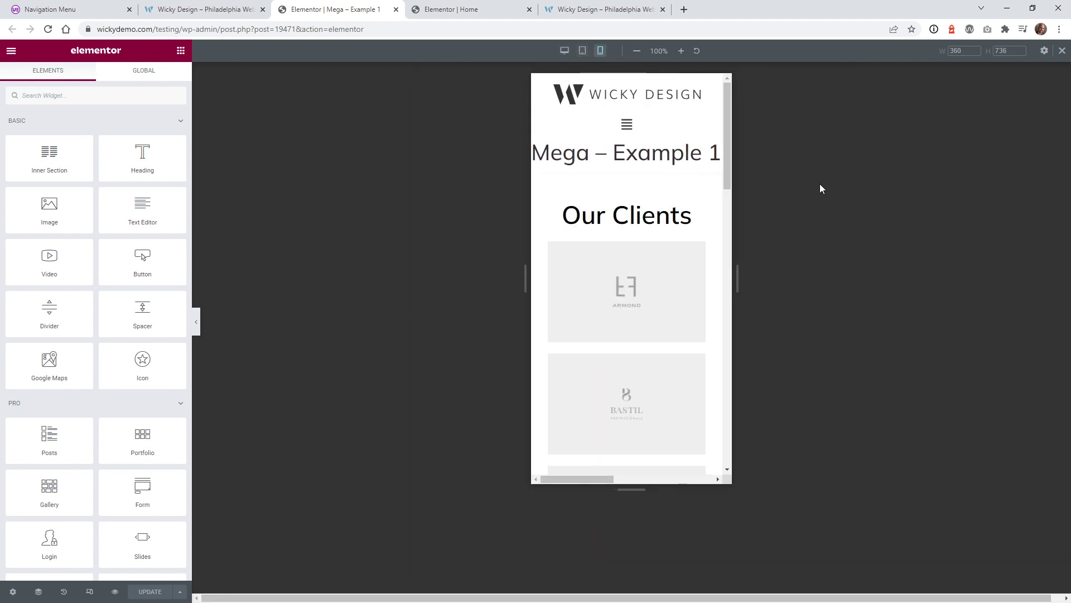
key(ctrl+Tab)
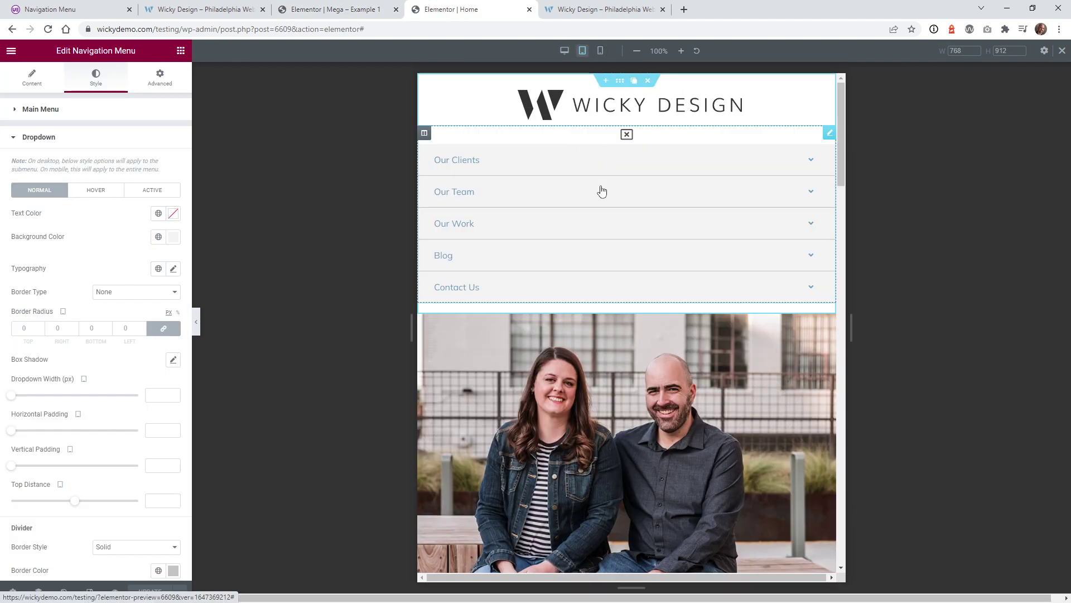